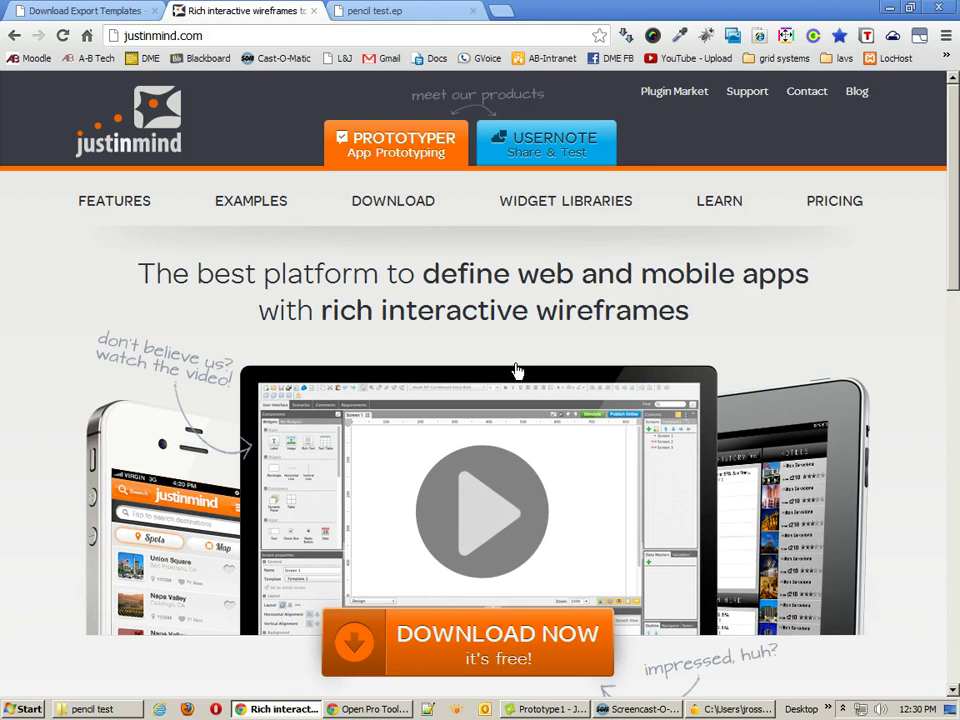
# View the Prototyper download page's Pro vs Free feature lists, then switch to the Prototype1 window.
pyautogui.click(415, 202)
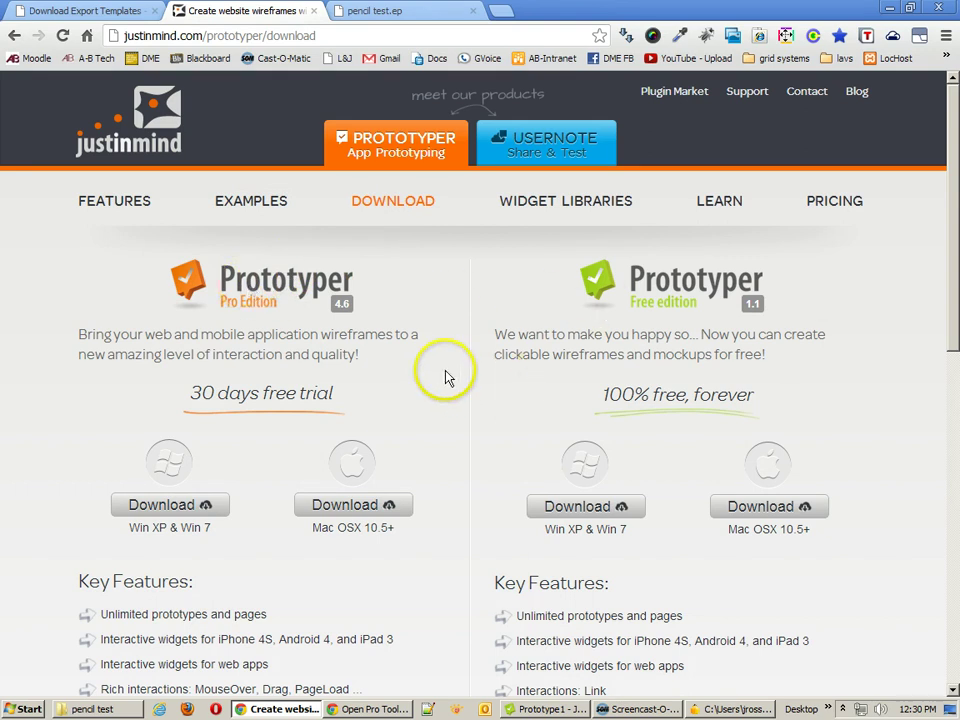
pyautogui.scroll(-3, 444, 375)
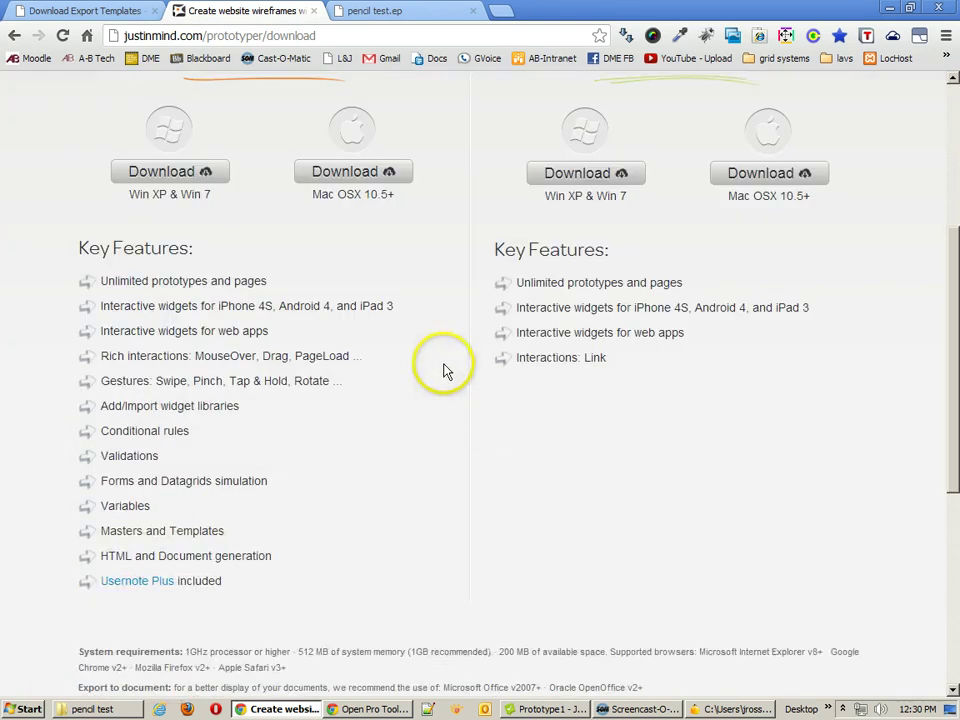
pyautogui.click(544, 710)
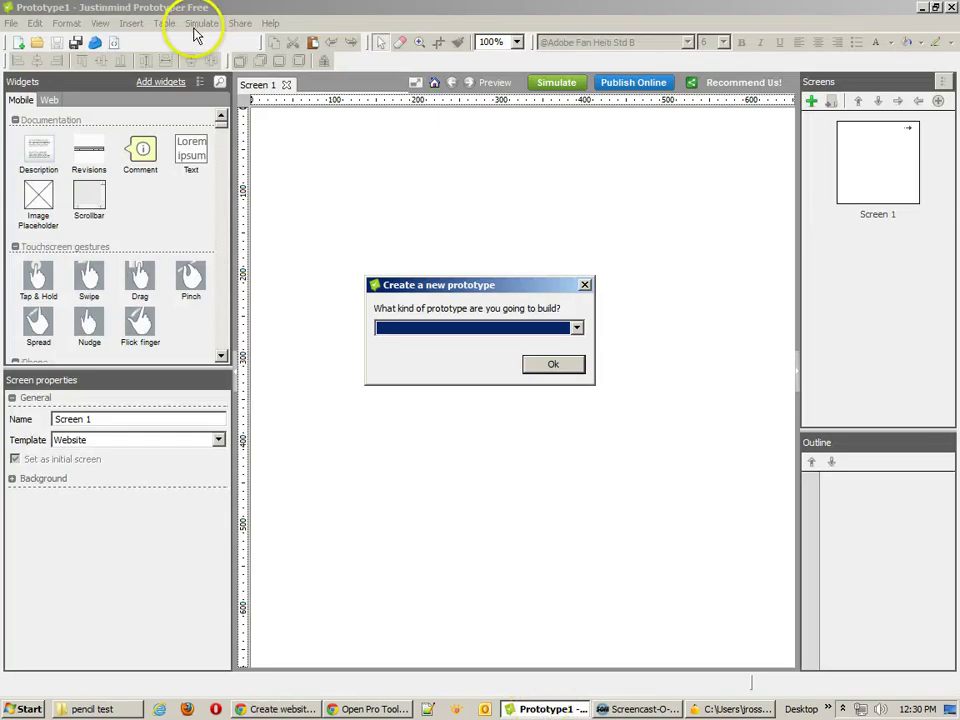
# Choose Website as the new prototype's type and confirm the dialog.
pyautogui.click(441, 328)
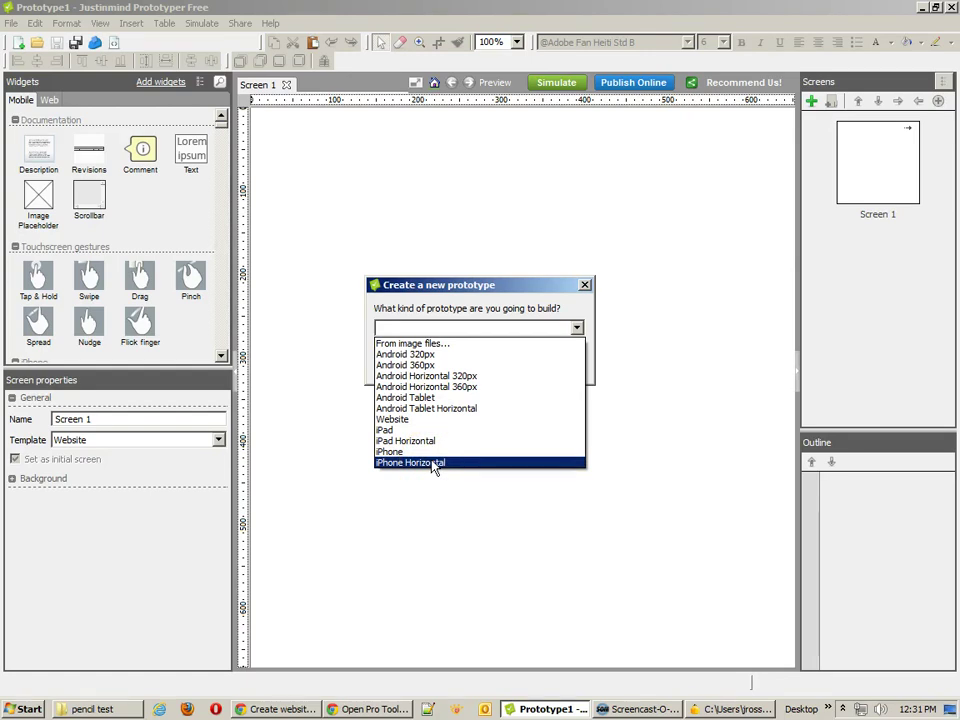
pyautogui.moveTo(433, 467); pyautogui.dragTo(405, 424)
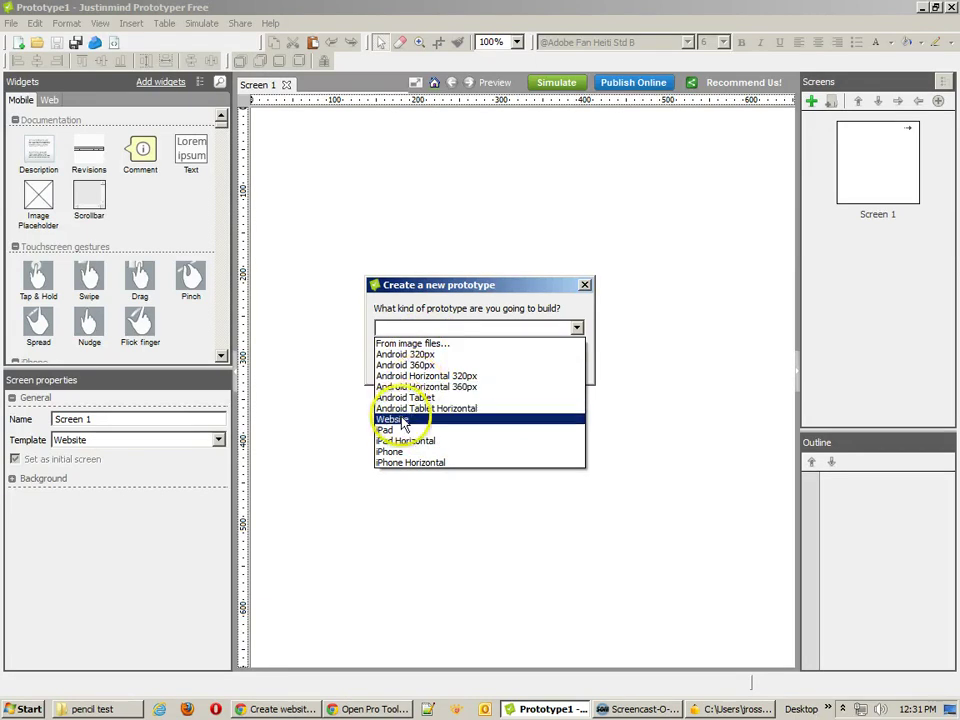
pyautogui.click(405, 424)
pyautogui.click(566, 369)
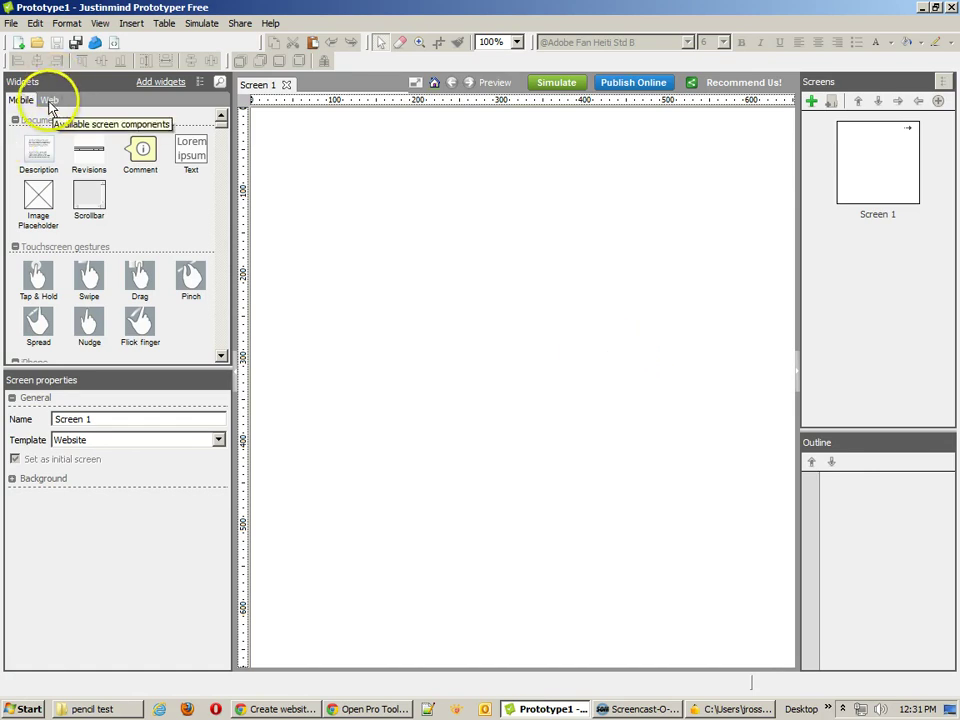
# Show the Mobile widget set and drag the panel splitter down to reveal the iPhone widgets.
pyautogui.click(26, 101)
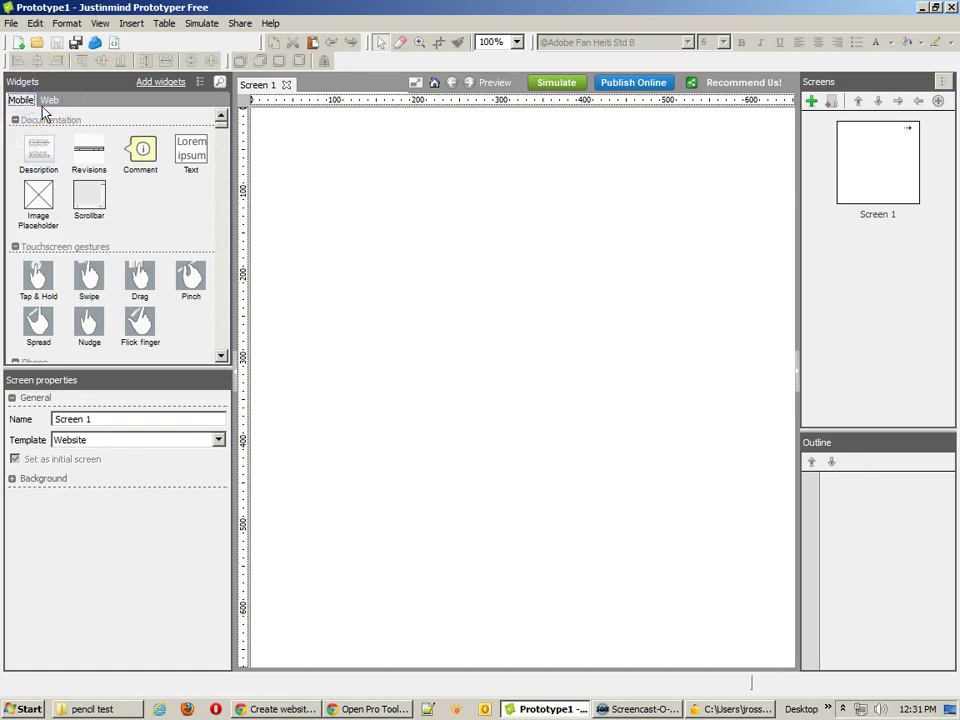
pyautogui.click(42, 100)
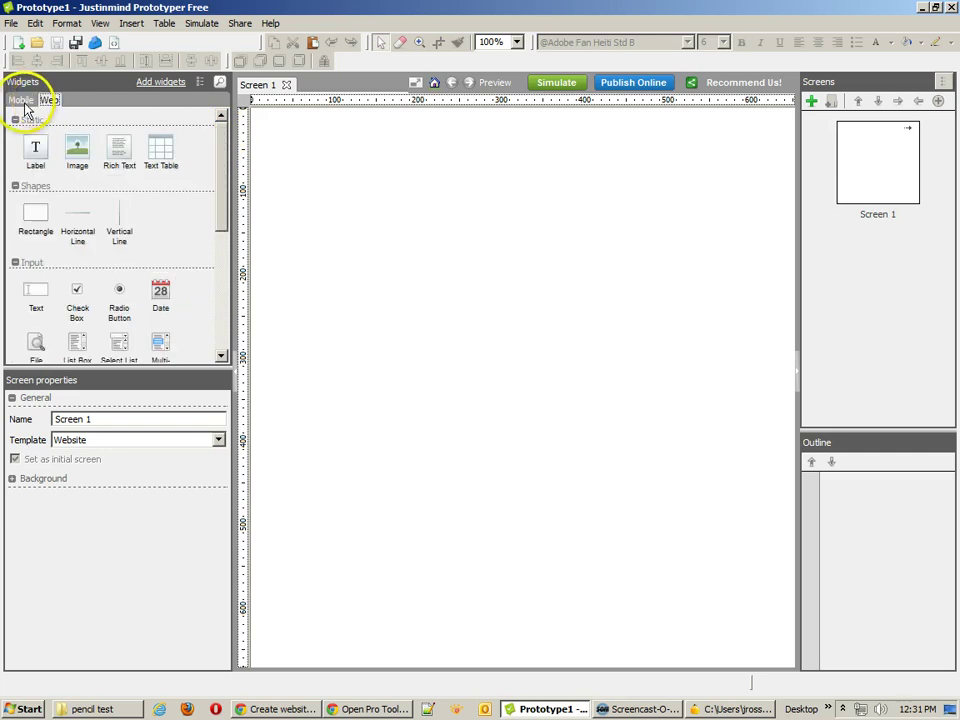
pyautogui.click(22, 101)
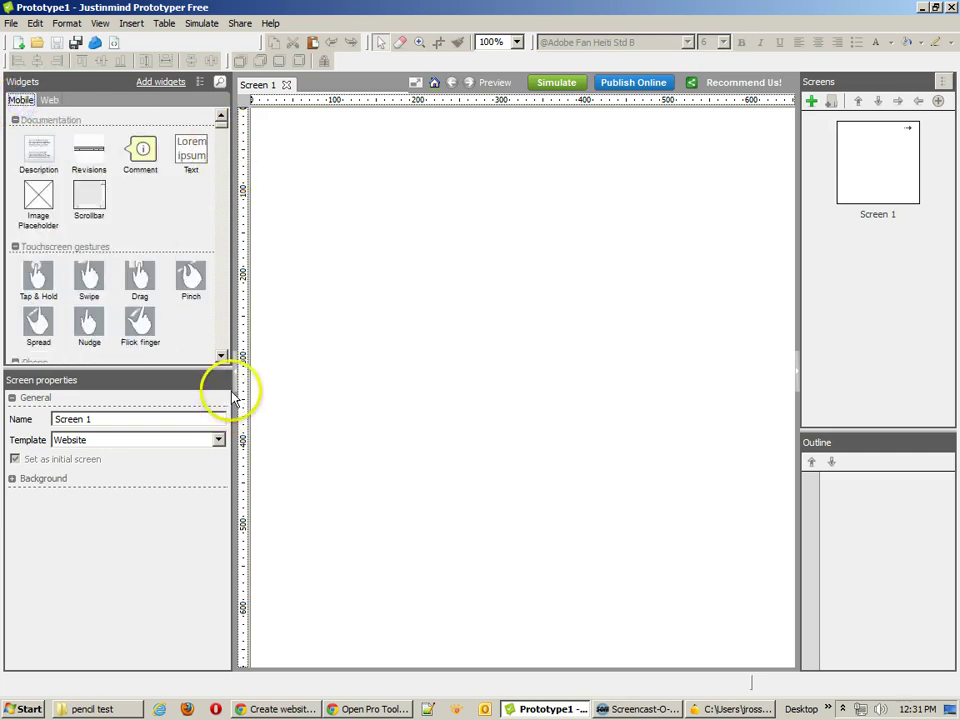
pyautogui.moveTo(216, 368); pyautogui.dragTo(214, 540)
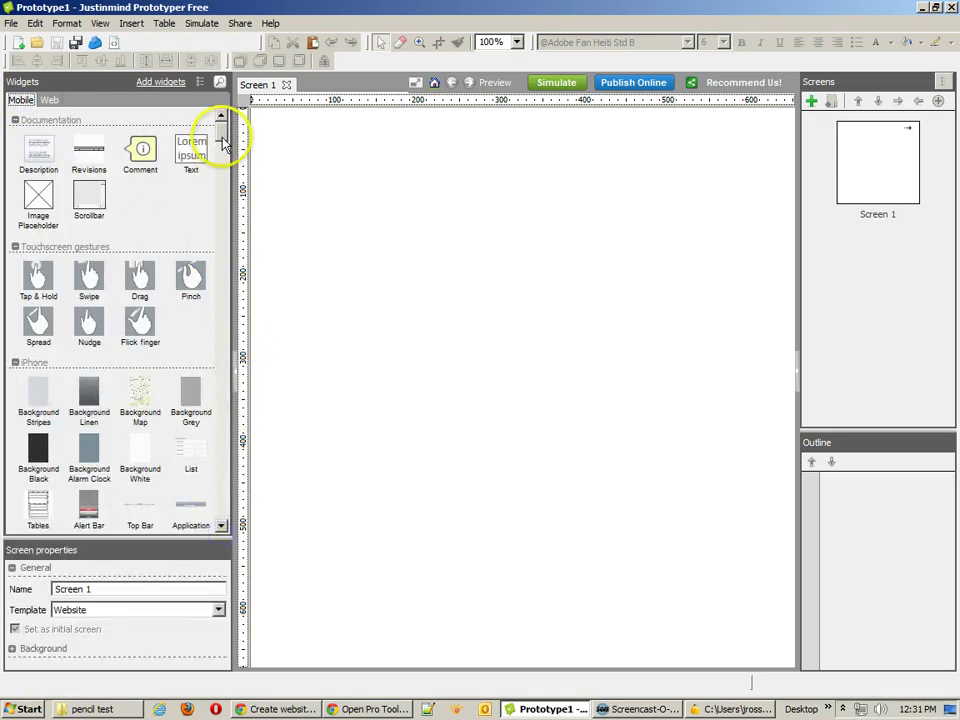
pyautogui.scroll(-1, 222, 131)
pyautogui.scroll(1, 200, 150)
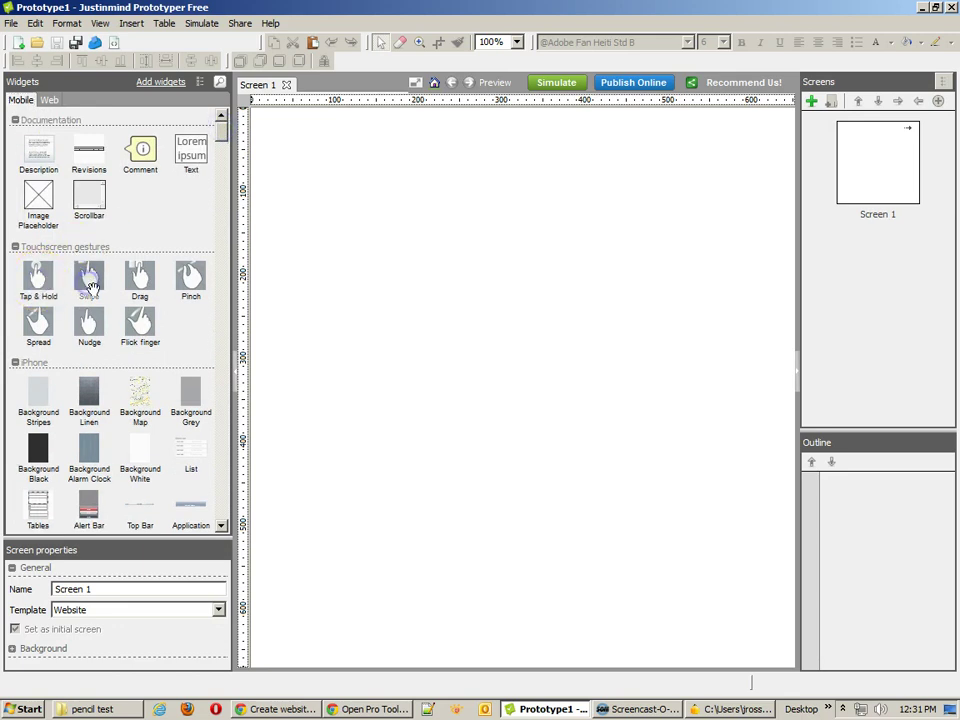
pyautogui.click(40, 150)
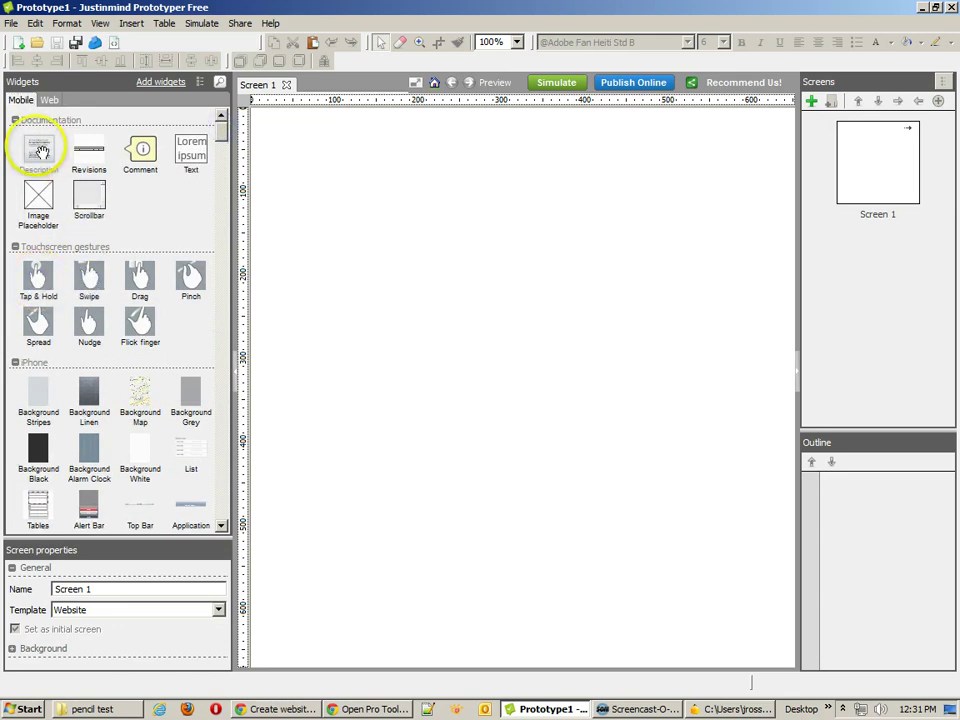
pyautogui.click(222, 150)
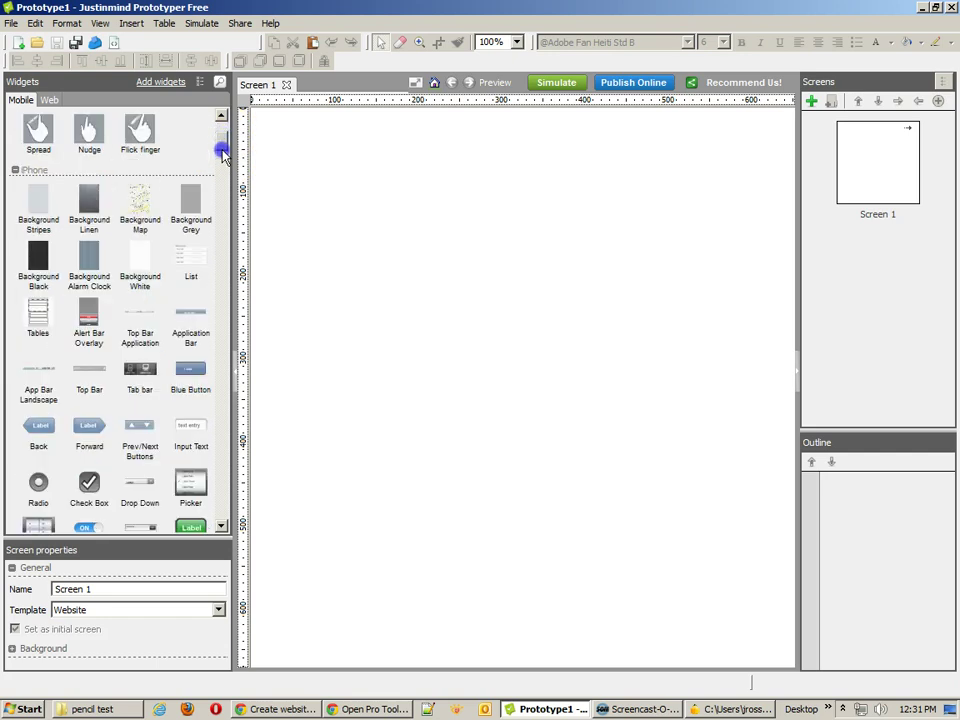
pyautogui.moveTo(222, 150); pyautogui.dragTo(223, 137)
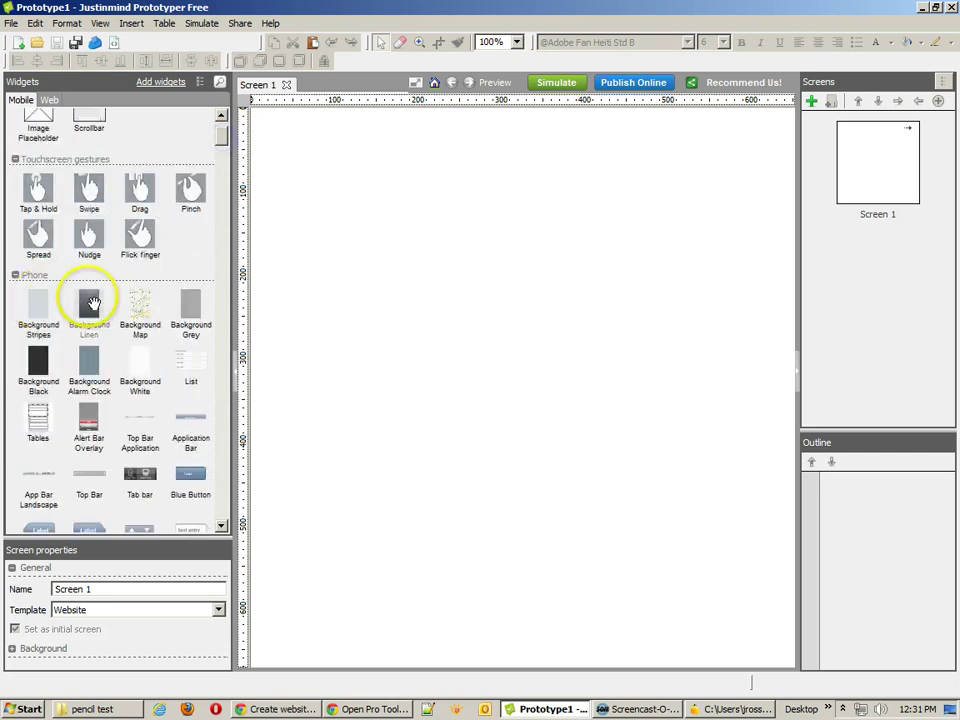
# Try a Background Linen and an Alert Bar Overlay on Screen 1, deleting each.
pyautogui.moveTo(90, 302); pyautogui.dragTo(373, 279)
pyautogui.moveTo(467, 426); pyautogui.dragTo(439, 304)
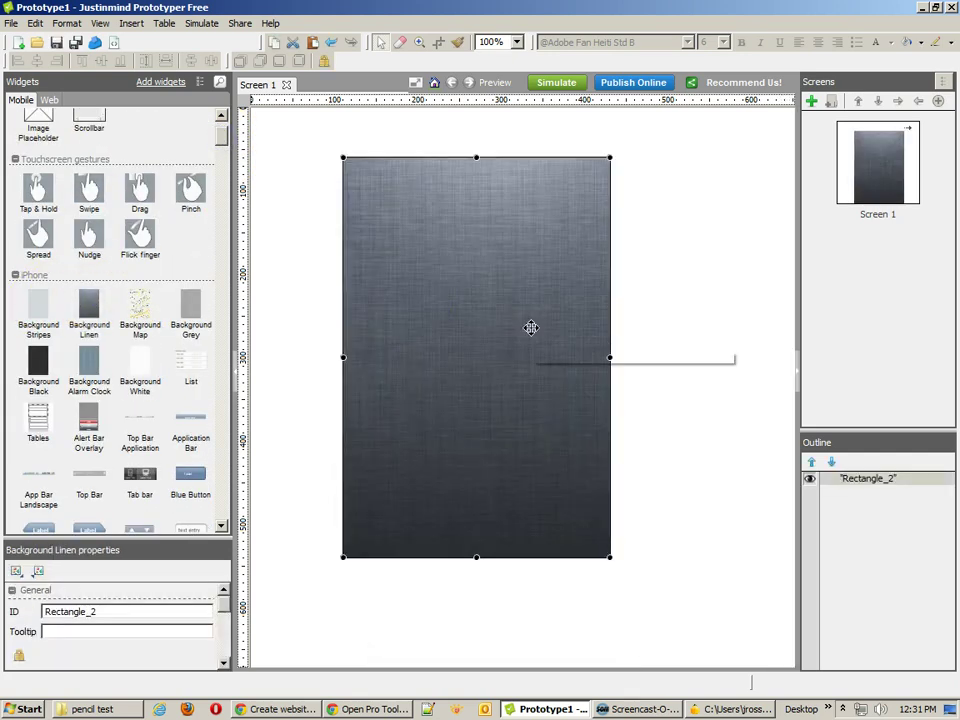
pyautogui.press('Delete')
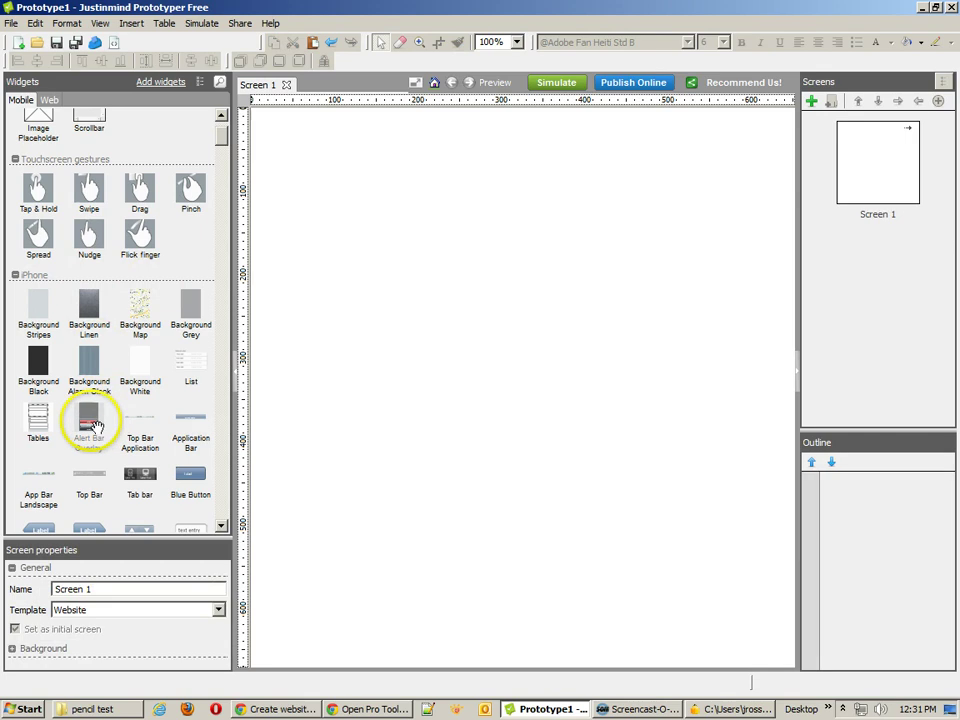
pyautogui.moveTo(90, 418); pyautogui.dragTo(401, 374)
pyautogui.moveTo(458, 428); pyautogui.dragTo(467, 323)
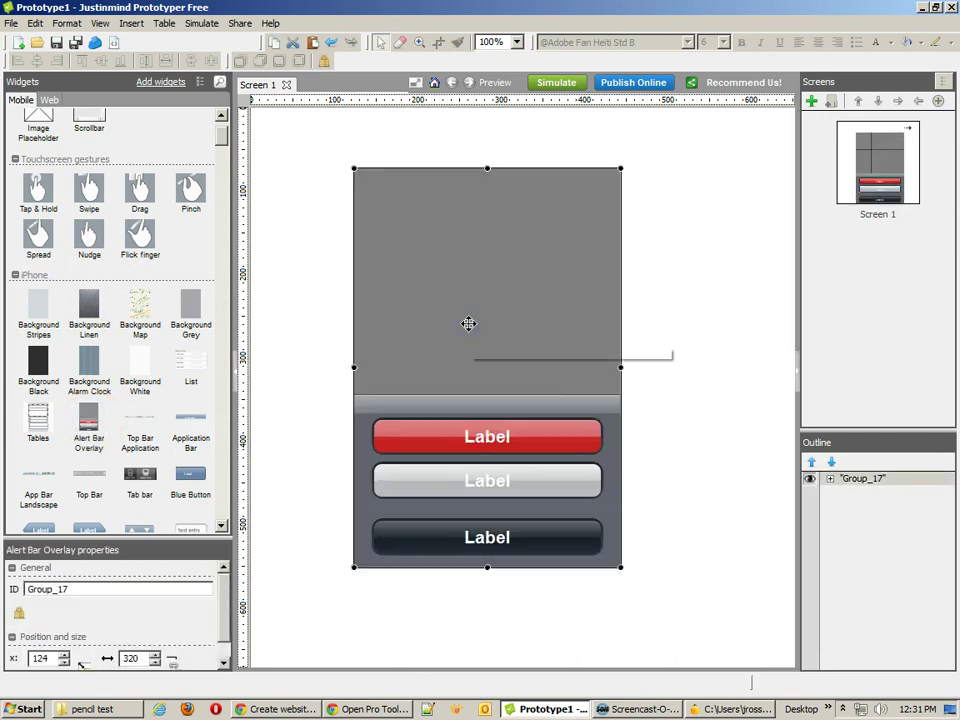
pyautogui.press('Delete')
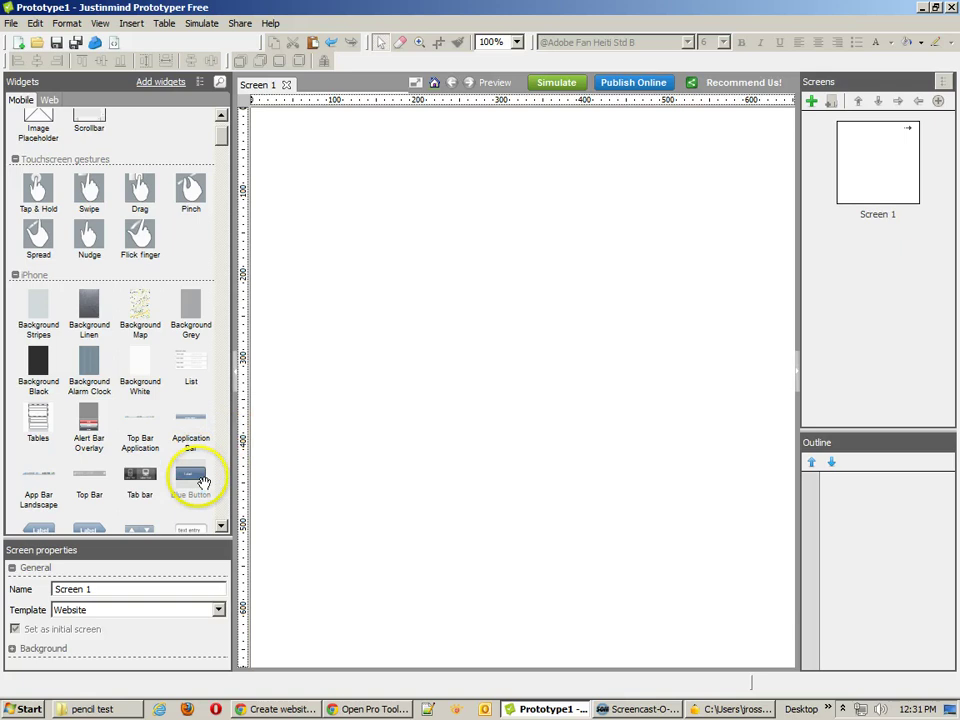
# Place a Blue Button near the canvas centre, and try a picker, then delete it.
pyautogui.moveTo(197, 475); pyautogui.dragTo(494, 331)
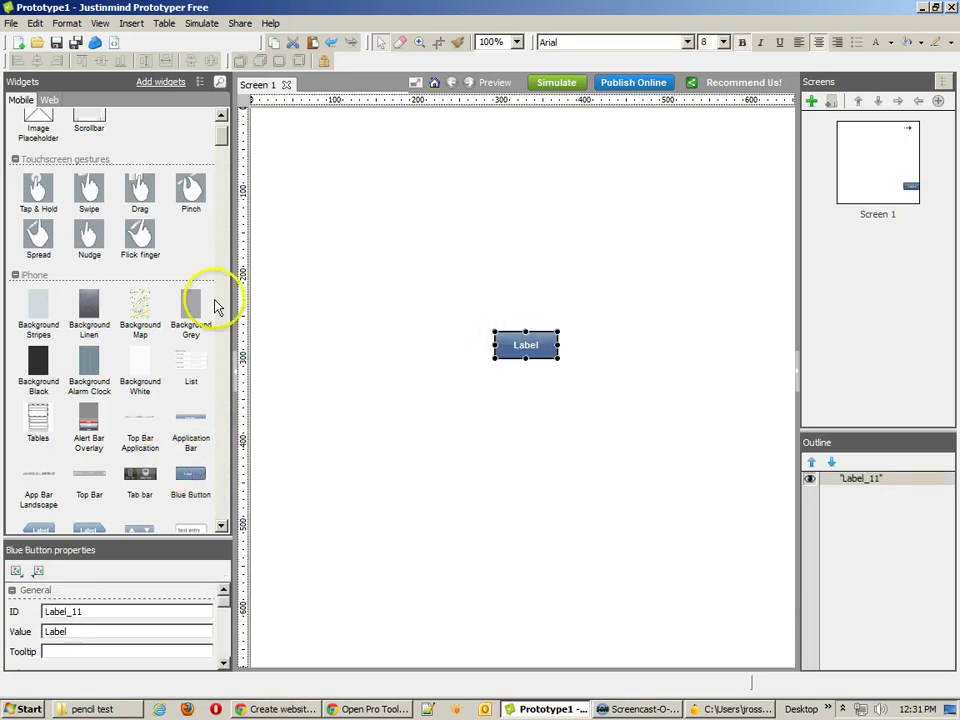
pyautogui.moveTo(222, 142); pyautogui.dragTo(225, 155)
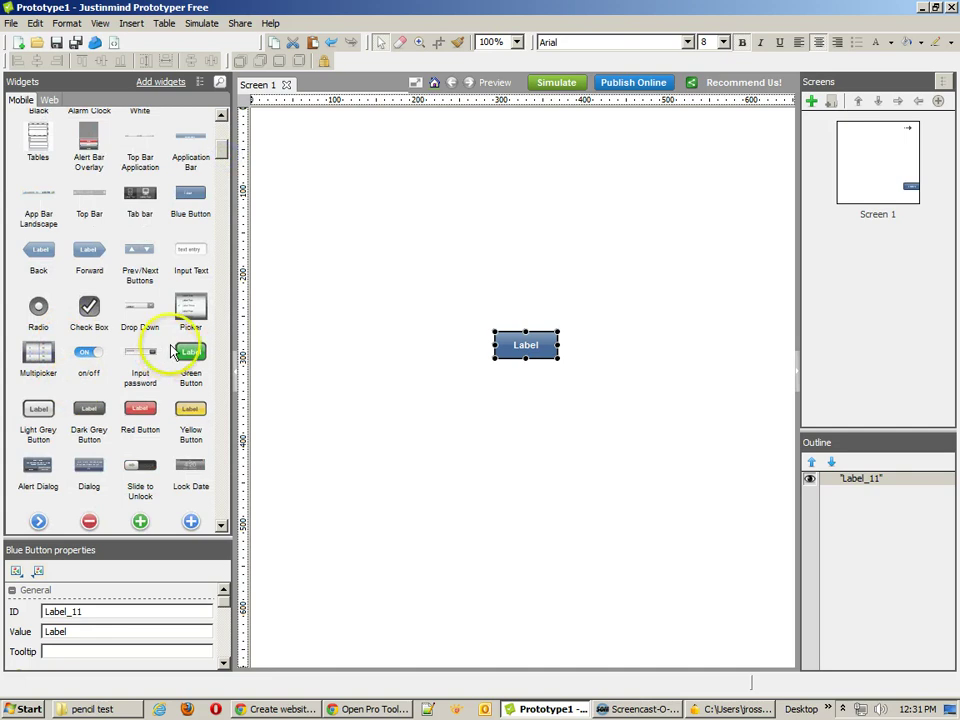
pyautogui.moveTo(190, 308); pyautogui.dragTo(317, 195)
pyautogui.moveTo(429, 319); pyautogui.dragTo(380, 284)
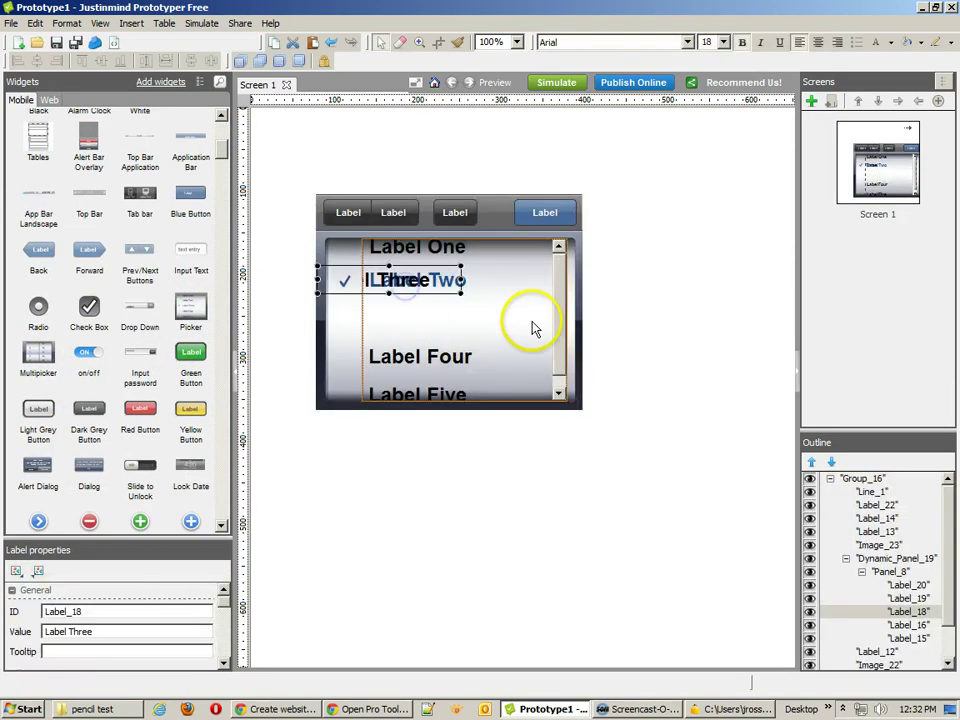
pyautogui.click(579, 320)
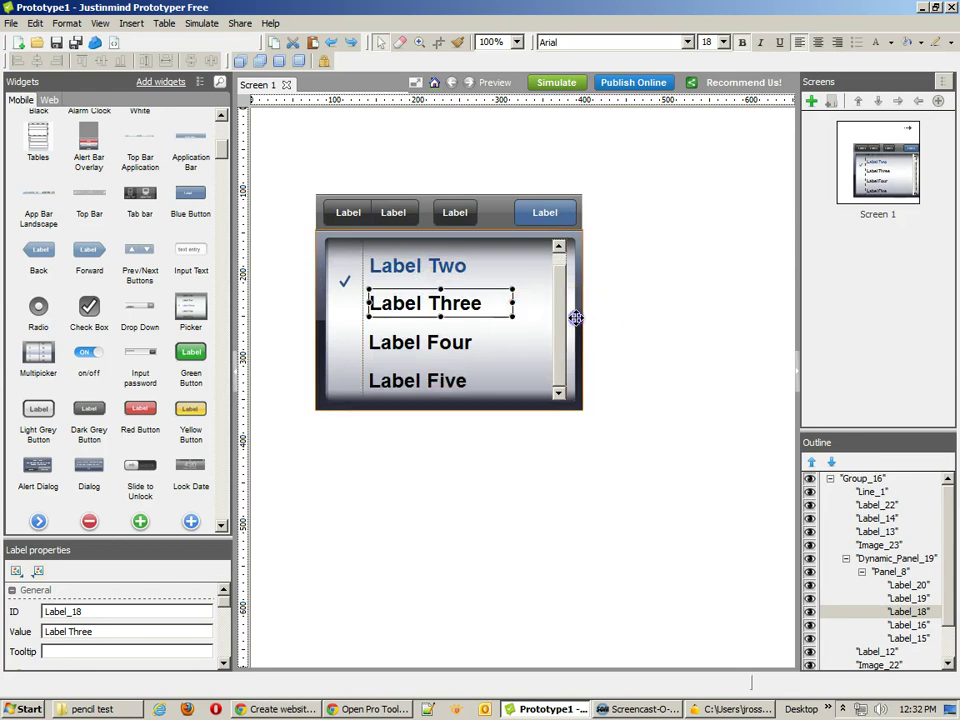
pyautogui.moveTo(576, 326); pyautogui.dragTo(535, 285)
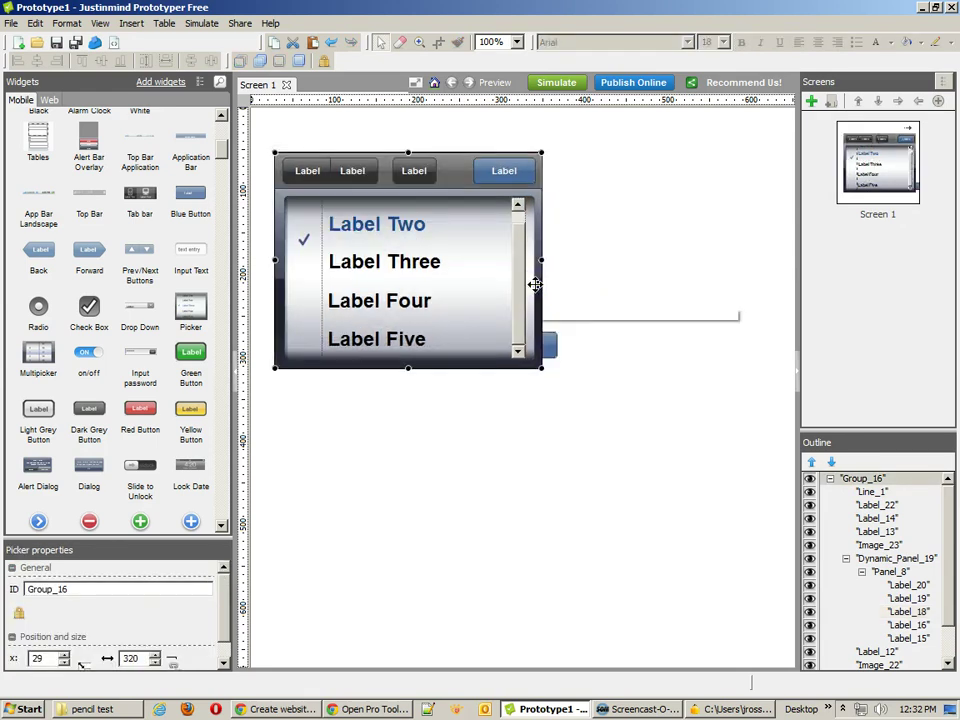
pyautogui.press('Delete')
pyautogui.click(531, 343)
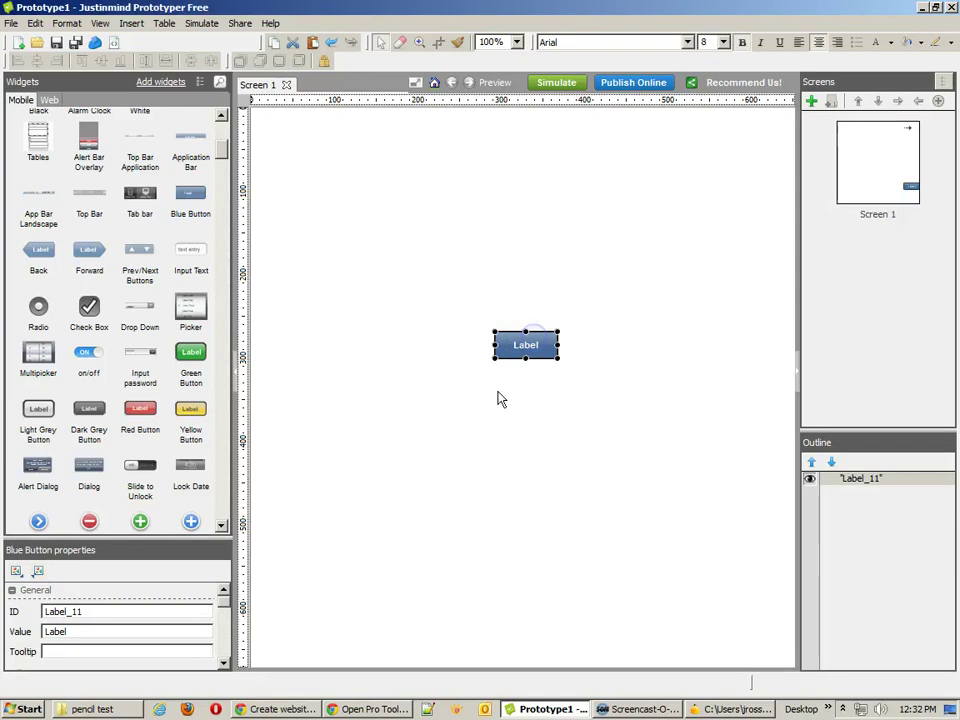
# Add red and yellow Label buttons below the blue one and narrow the yellow one.
pyautogui.click(543, 369)
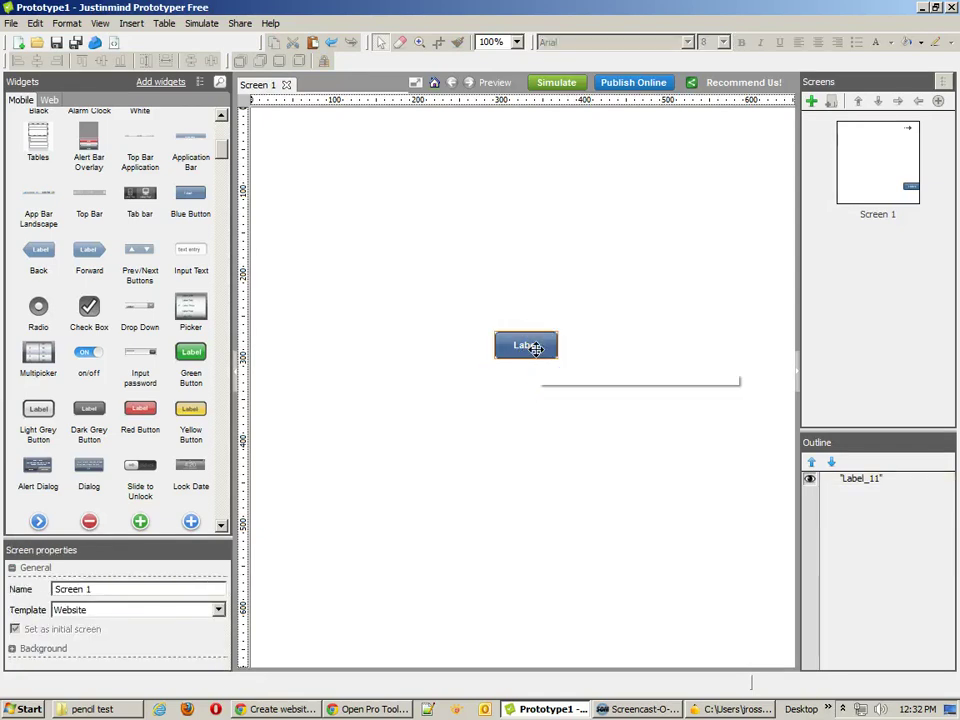
pyautogui.moveTo(138, 410); pyautogui.dragTo(424, 434)
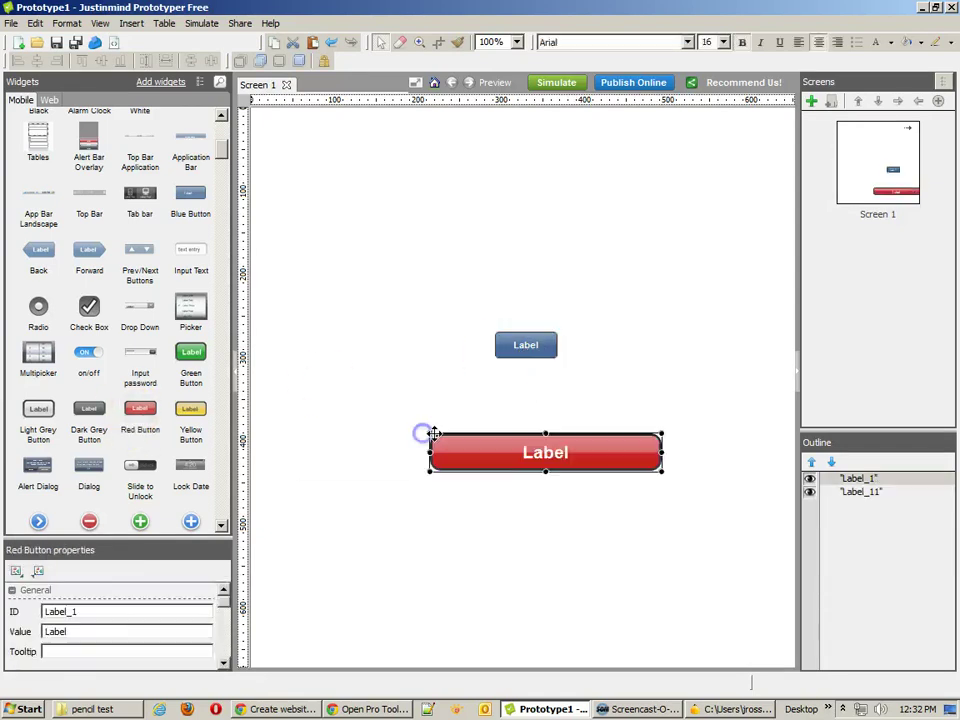
pyautogui.click(516, 540)
pyautogui.moveTo(204, 439); pyautogui.dragTo(491, 383)
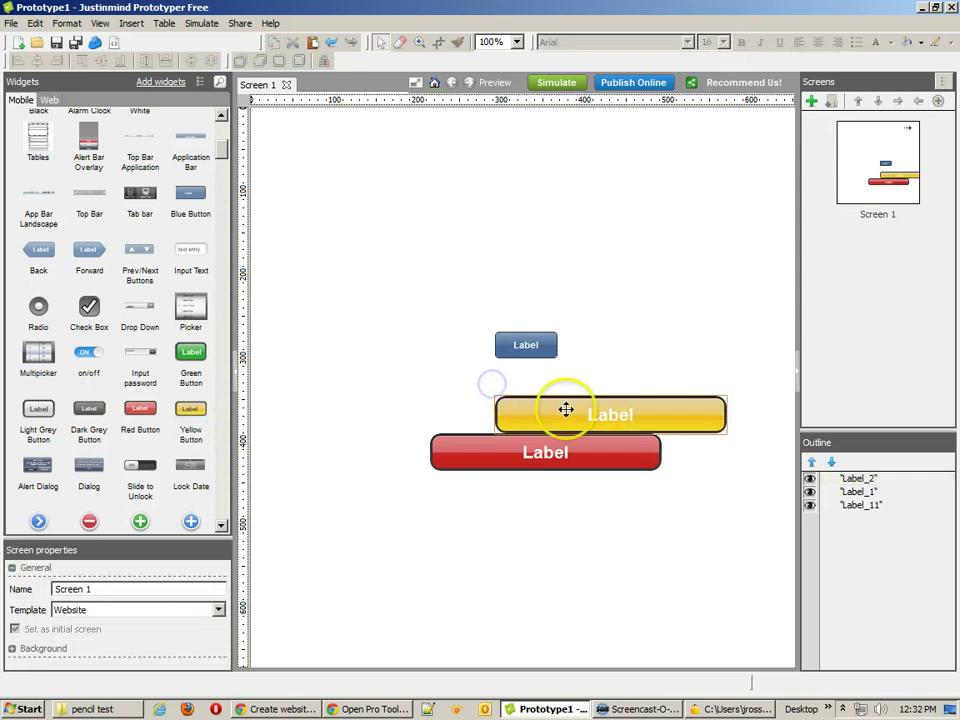
pyautogui.moveTo(566, 410); pyautogui.dragTo(474, 392)
pyautogui.moveTo(634, 396)
pyautogui.mouseDown()
pyautogui.moveTo(514, 394)
pyautogui.moveTo(677, 388)
pyautogui.moveTo(639, 400)
pyautogui.mouseUp()
# Widen the yellow button again, then box-select and delete all three Label buttons.
pyautogui.click(568, 403)
pyautogui.click(484, 399)
pyautogui.click(635, 395)
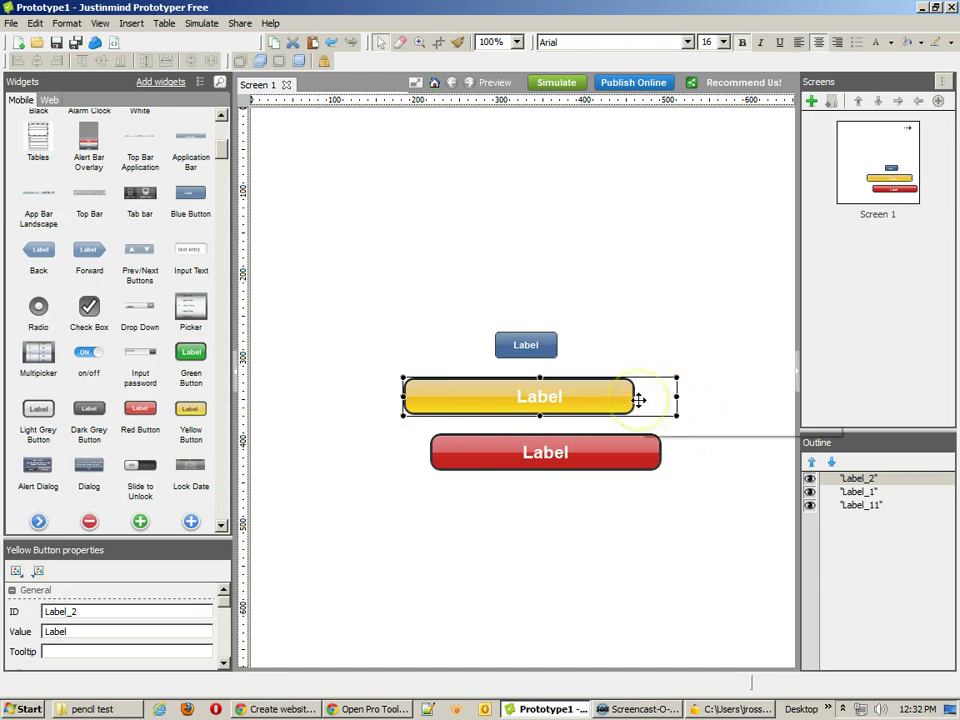
pyautogui.click(599, 356)
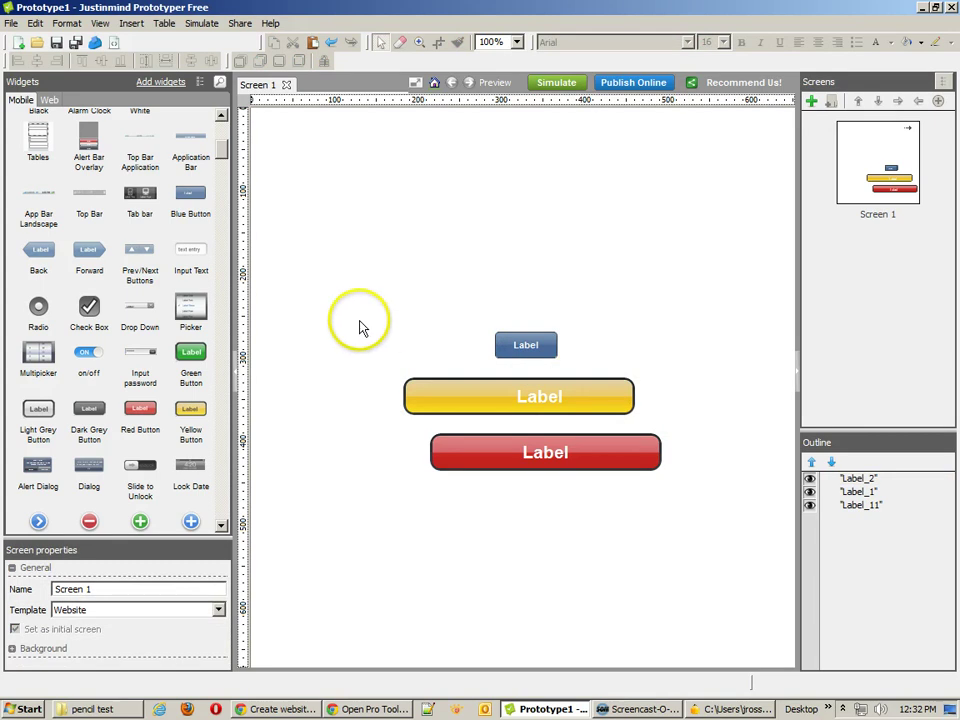
pyautogui.moveTo(346, 306); pyautogui.dragTo(727, 541)
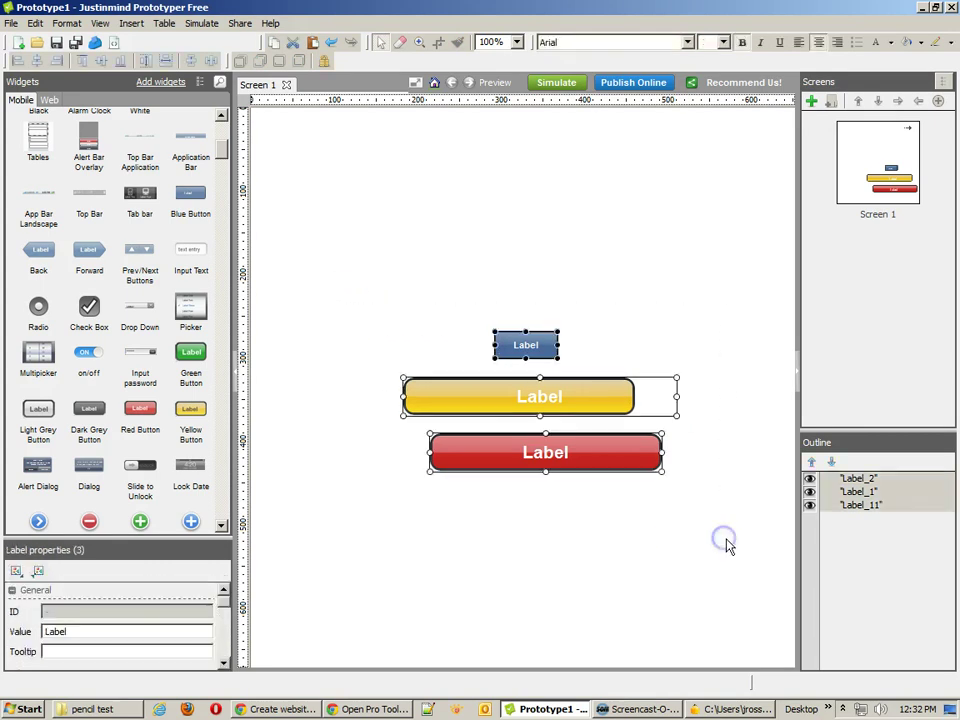
pyautogui.press('Delete')
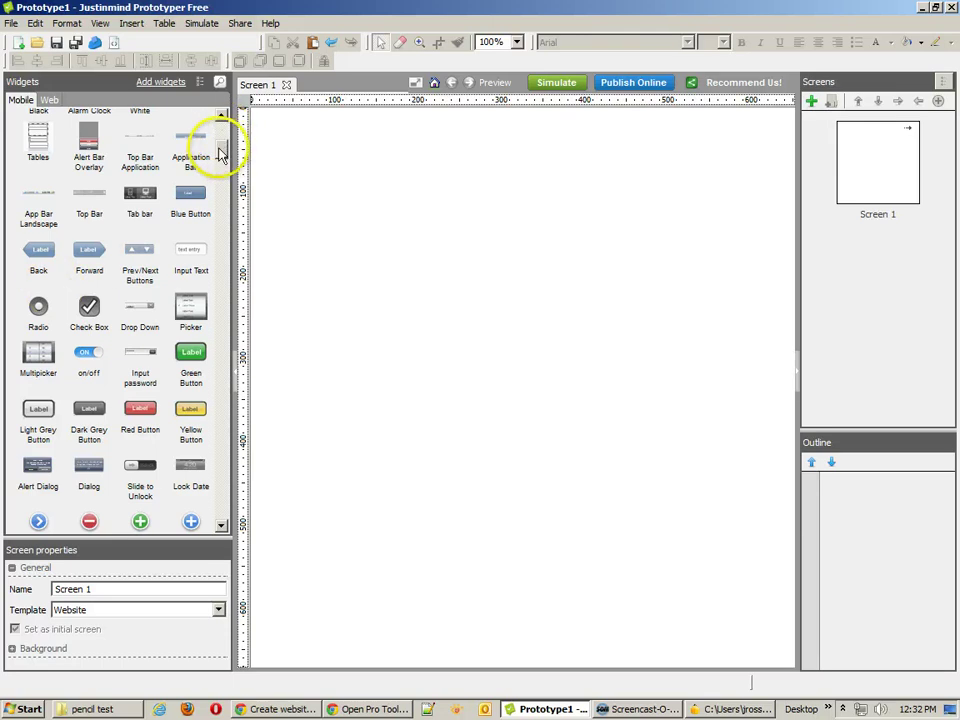
# Switch to the Web widget set and place a Label near the page's upper left.
pyautogui.moveTo(223, 152); pyautogui.dragTo(220, 125)
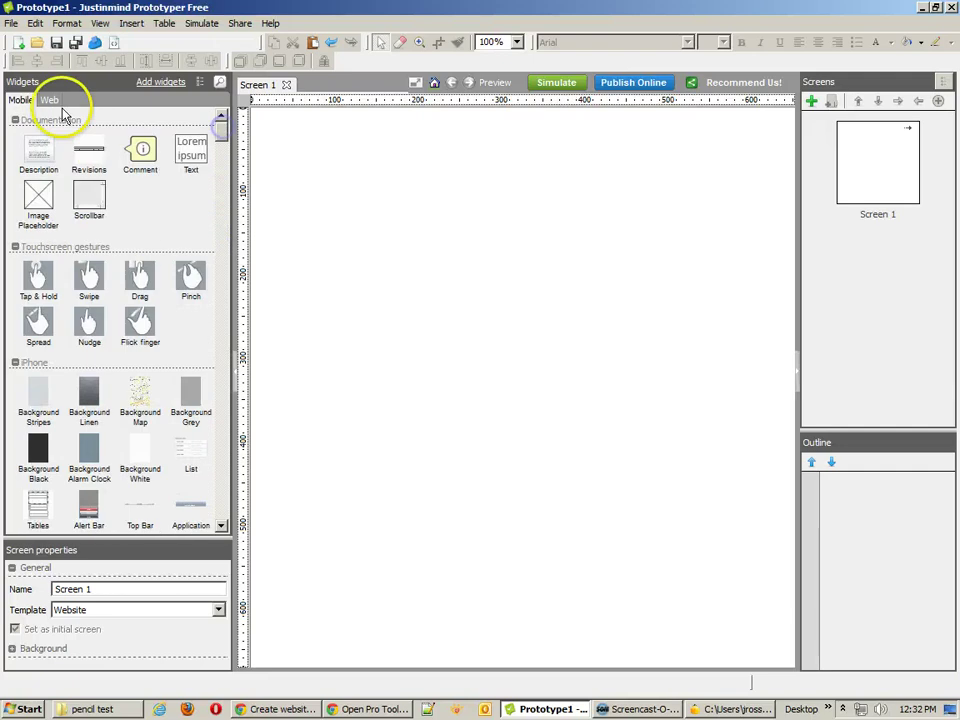
pyautogui.click(50, 100)
pyautogui.moveTo(225, 221); pyautogui.dragTo(224, 325)
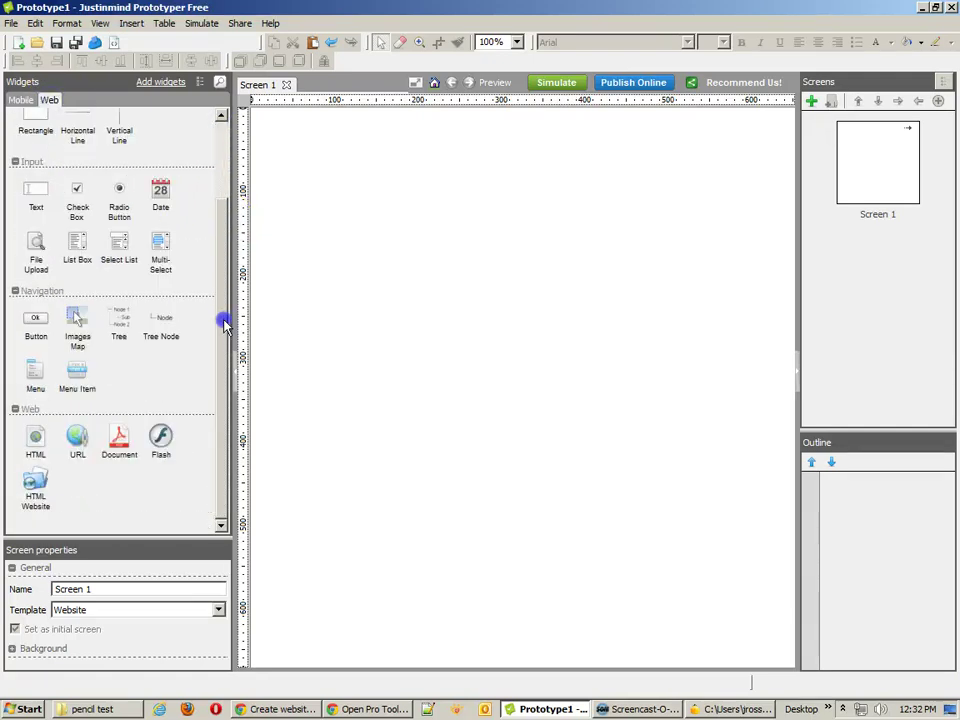
pyautogui.moveTo(221, 394); pyautogui.dragTo(219, 196)
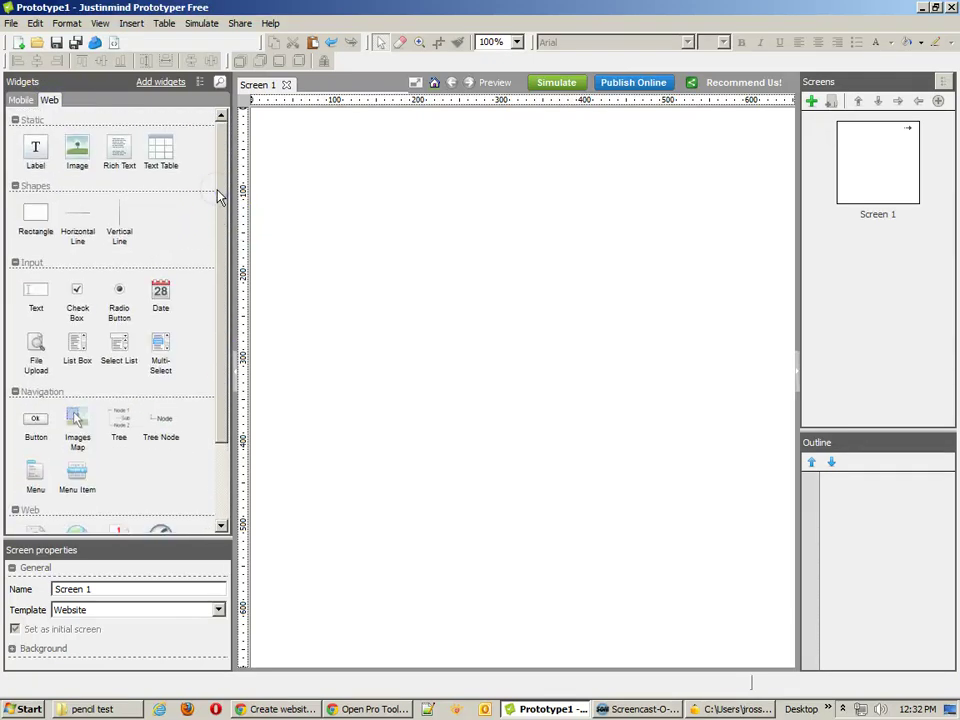
pyautogui.moveTo(35, 148); pyautogui.dragTo(317, 172)
pyautogui.moveTo(77, 147); pyautogui.dragTo(455, 191)
# Add an image, Lorem ipsum rich text, rectangle, text input and button to the page.
pyautogui.moveTo(128, 142); pyautogui.dragTo(280, 284)
pyautogui.moveTo(321, 334); pyautogui.dragTo(379, 353)
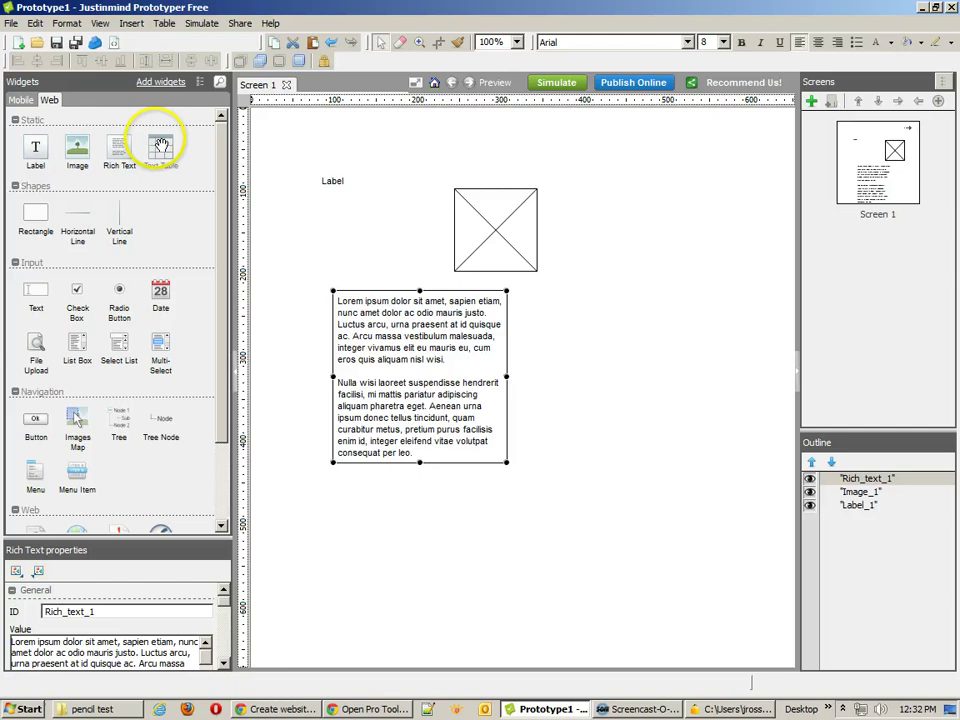
pyautogui.moveTo(73, 217); pyautogui.dragTo(540, 255)
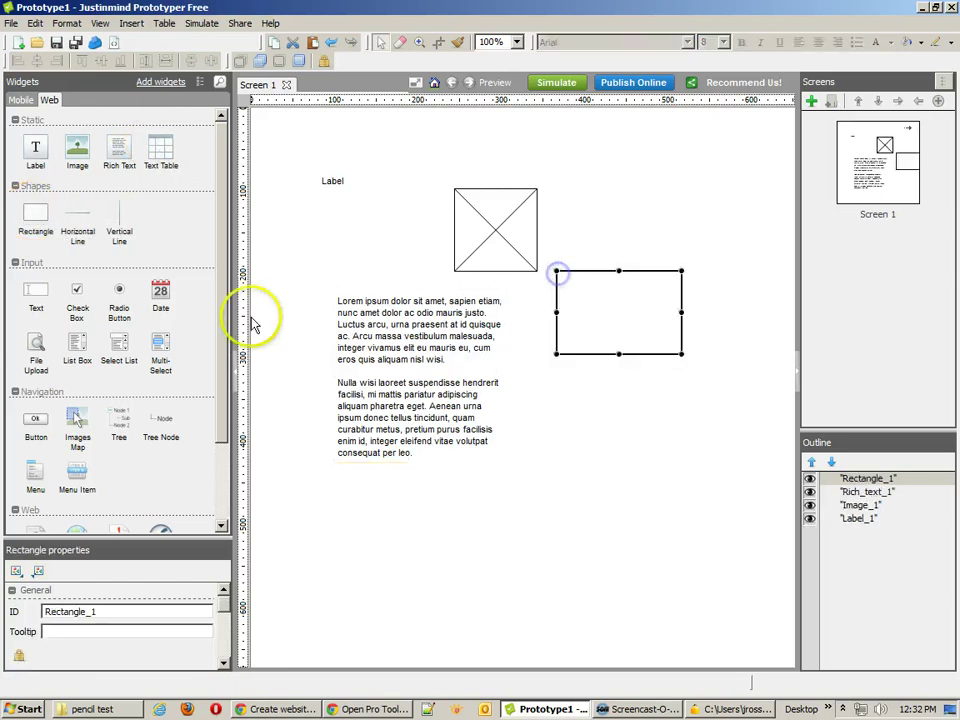
pyautogui.moveTo(50, 292); pyautogui.dragTo(537, 409)
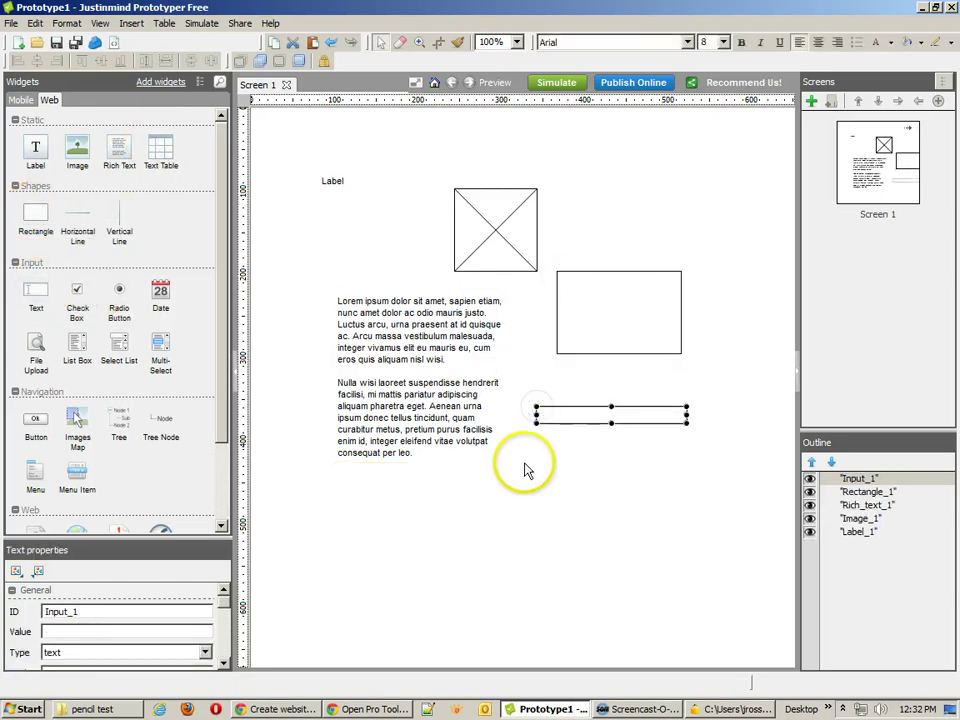
pyautogui.moveTo(74, 290); pyautogui.dragTo(81, 291)
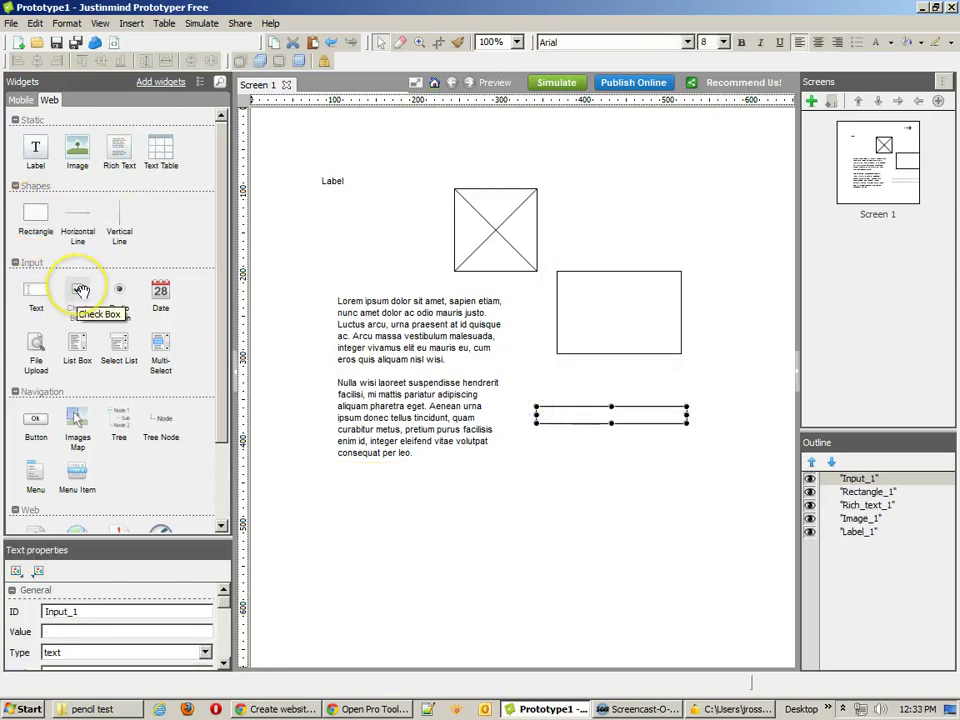
pyautogui.moveTo(28, 412); pyautogui.dragTo(551, 476)
pyautogui.click(598, 558)
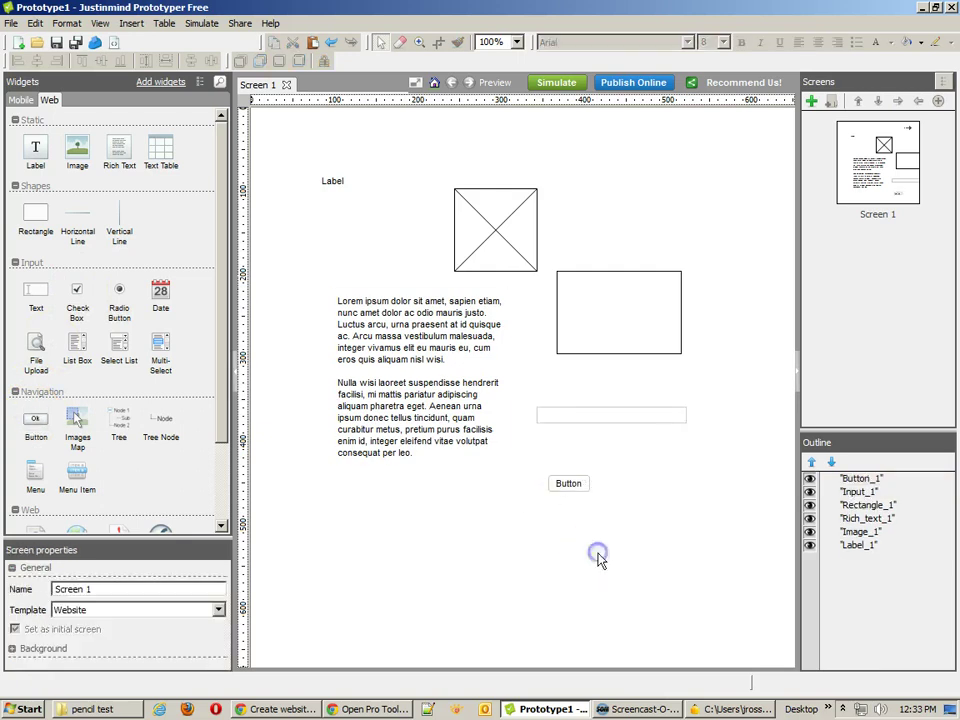
pyautogui.moveTo(428, 401); pyautogui.dragTo(412, 408)
# Move the image up, sit the Label above the text block, and set its font size to 12.
pyautogui.moveTo(519, 246); pyautogui.dragTo(524, 226)
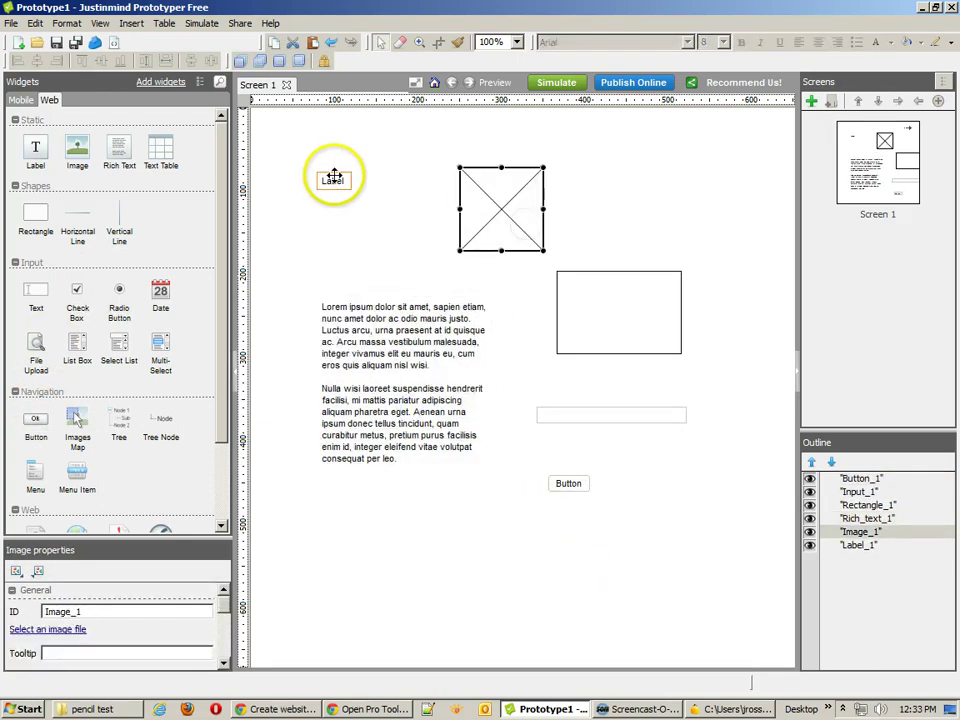
pyautogui.moveTo(333, 177); pyautogui.dragTo(340, 254)
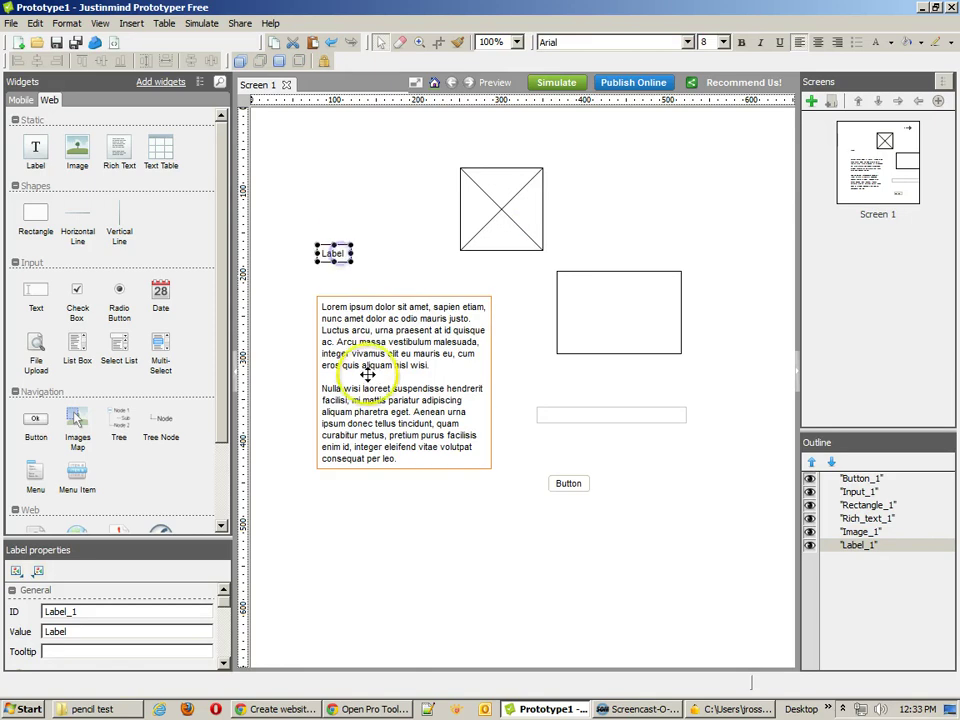
pyautogui.click(723, 43)
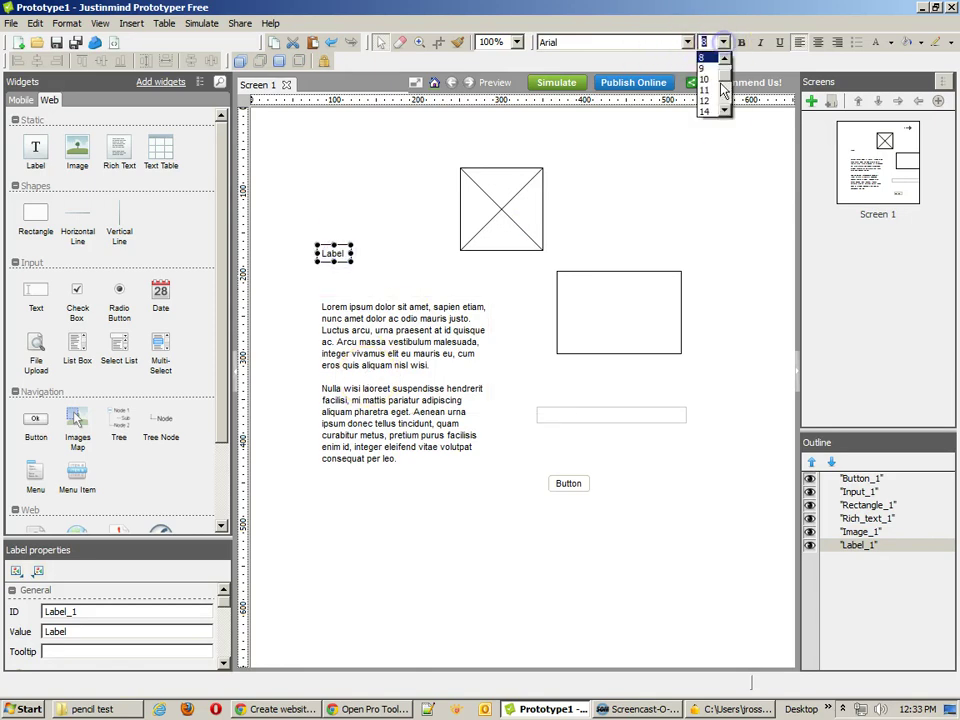
pyautogui.click(706, 95)
pyautogui.click(366, 394)
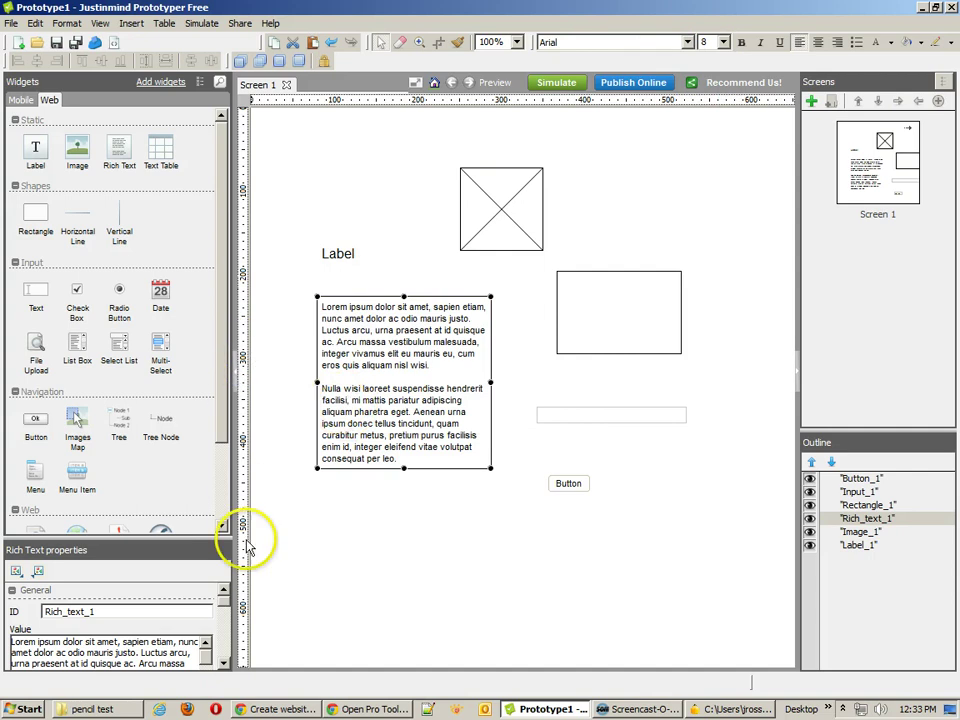
pyautogui.moveTo(188, 537); pyautogui.dragTo(177, 307)
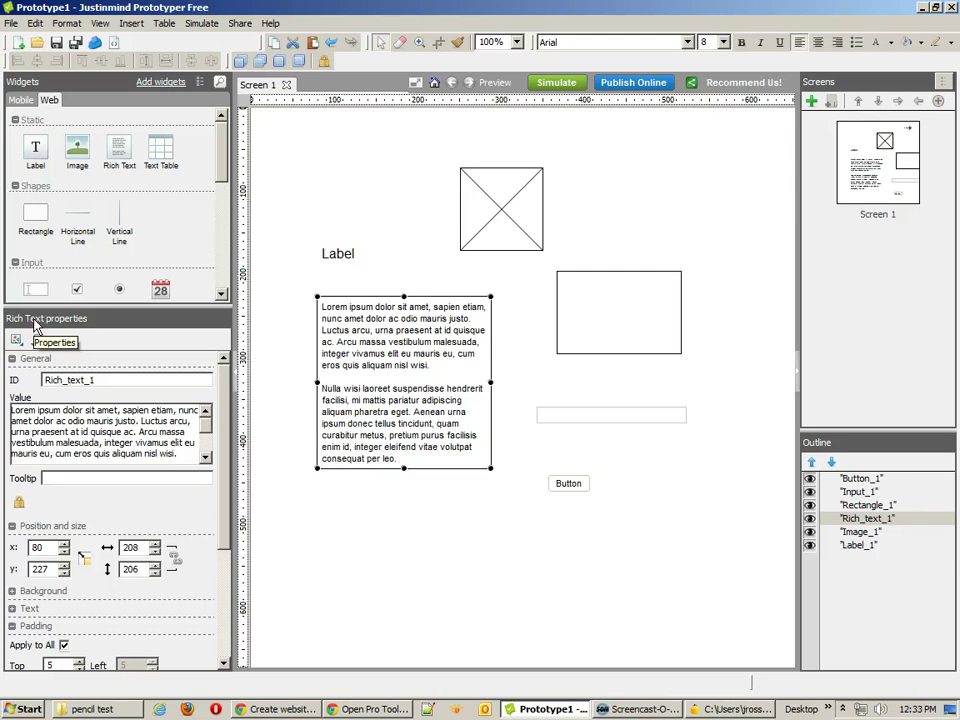
# Resize the Lorem ipsum block to 200 × 200 using the width field and its handles.
pyautogui.click(17, 339)
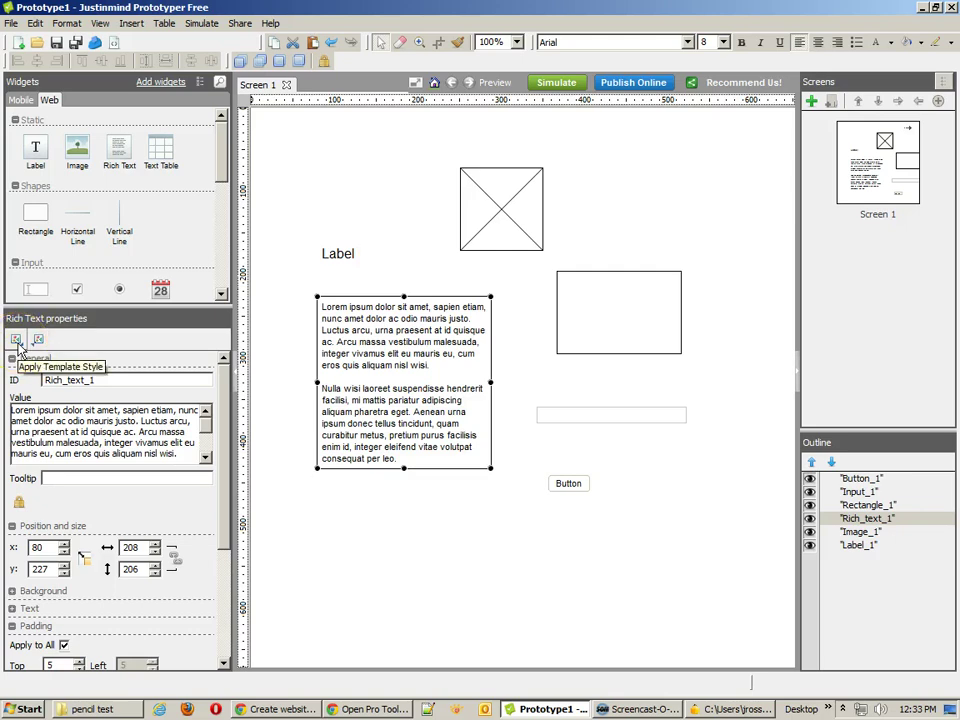
pyautogui.click(16, 341)
pyautogui.click(36, 341)
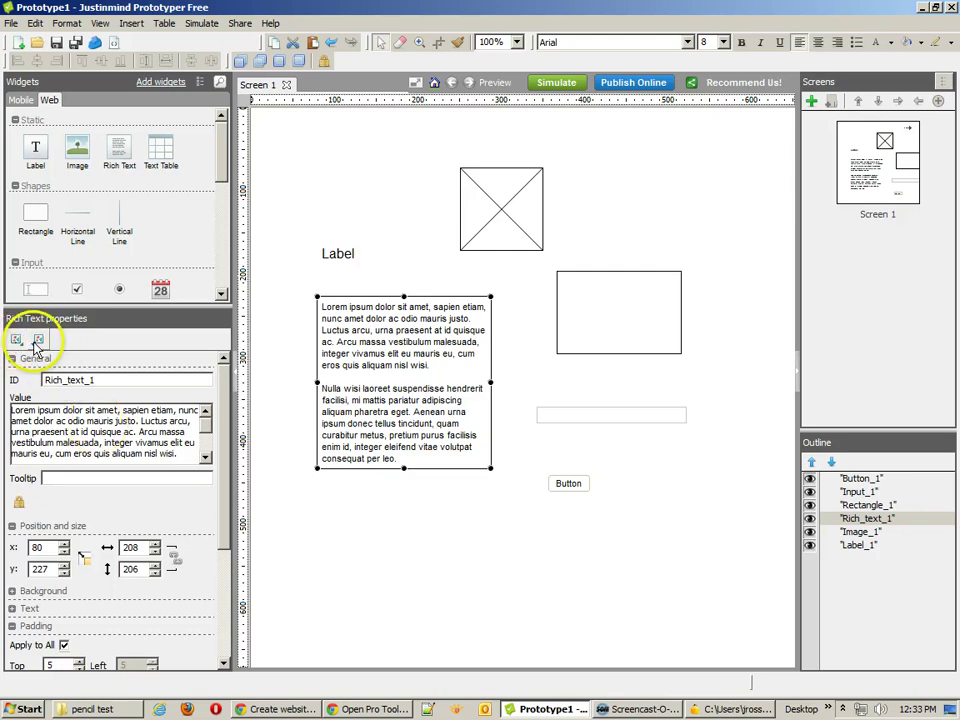
pyautogui.moveTo(229, 366); pyautogui.dragTo(208, 407)
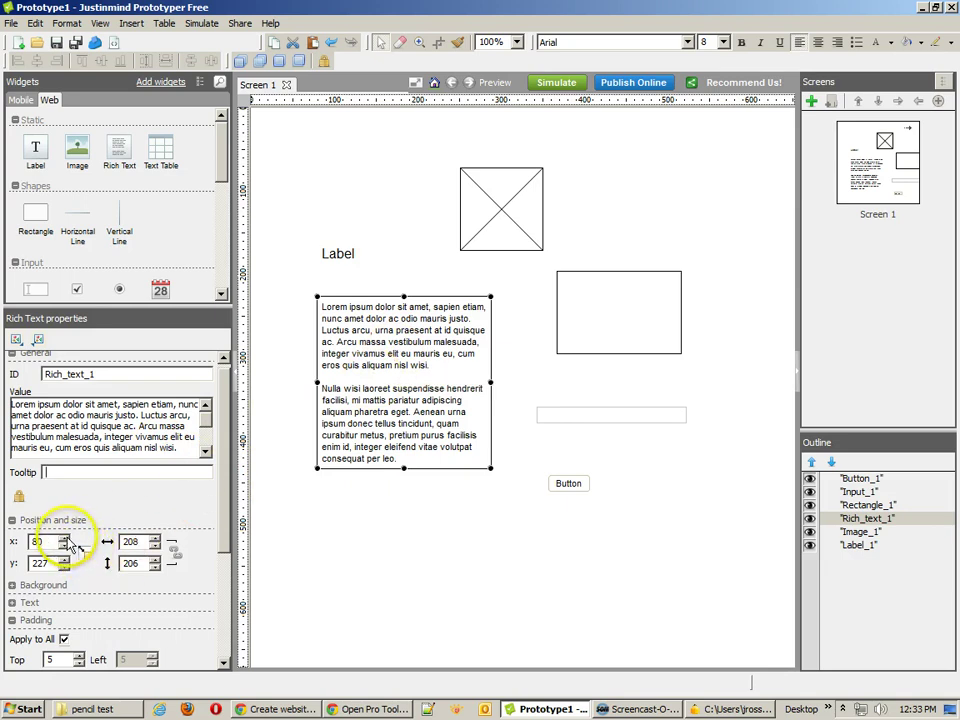
pyautogui.click(223, 542)
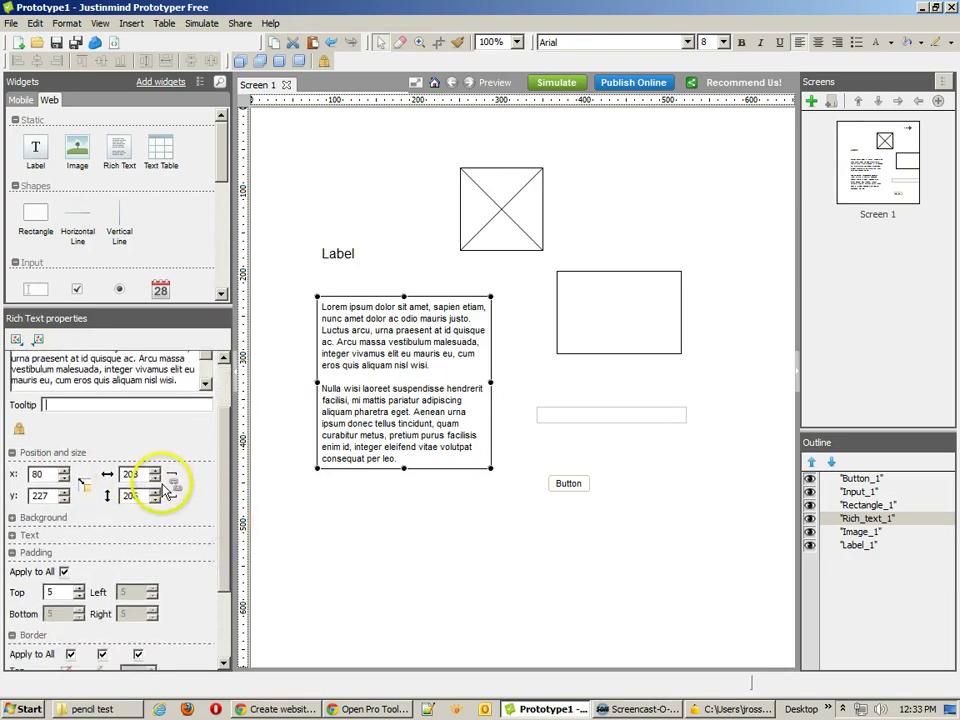
pyautogui.click(155, 479)
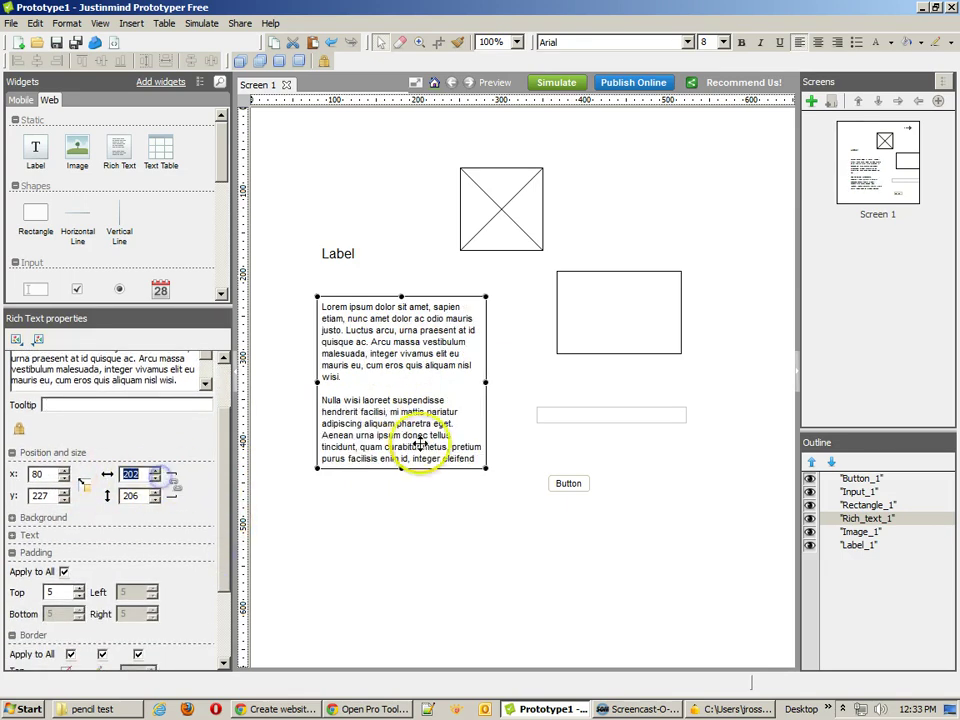
pyautogui.moveTo(486, 382)
pyautogui.mouseDown()
pyautogui.moveTo(468, 381)
pyautogui.moveTo(519, 379)
pyautogui.moveTo(482, 384)
pyautogui.mouseUp()
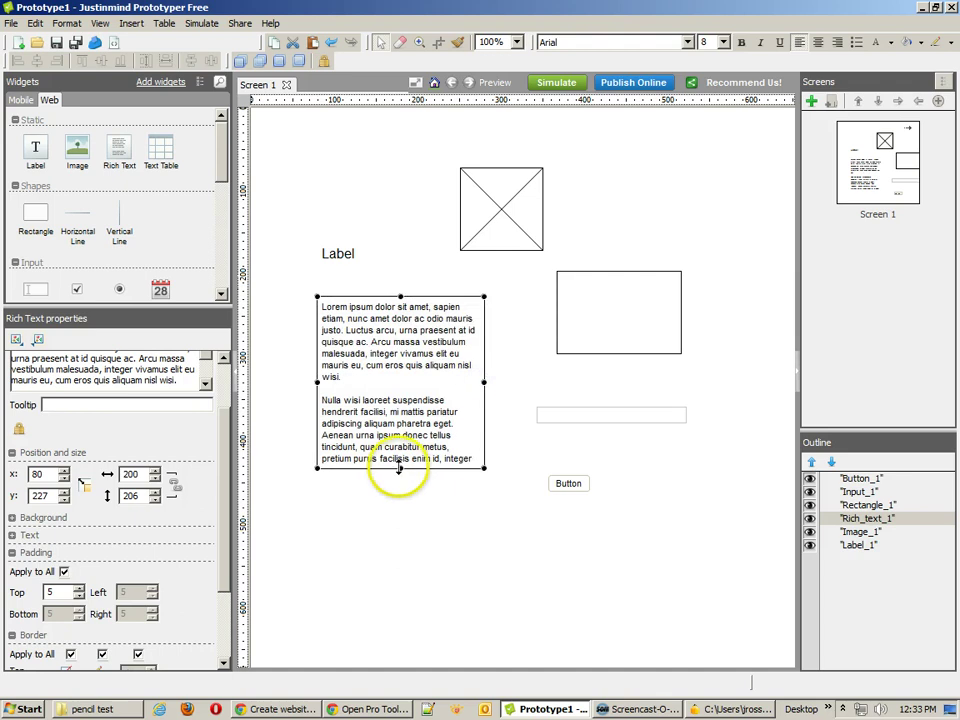
pyautogui.moveTo(398, 467)
pyautogui.mouseDown()
pyautogui.moveTo(400, 457)
pyautogui.moveTo(408, 467)
pyautogui.mouseUp()
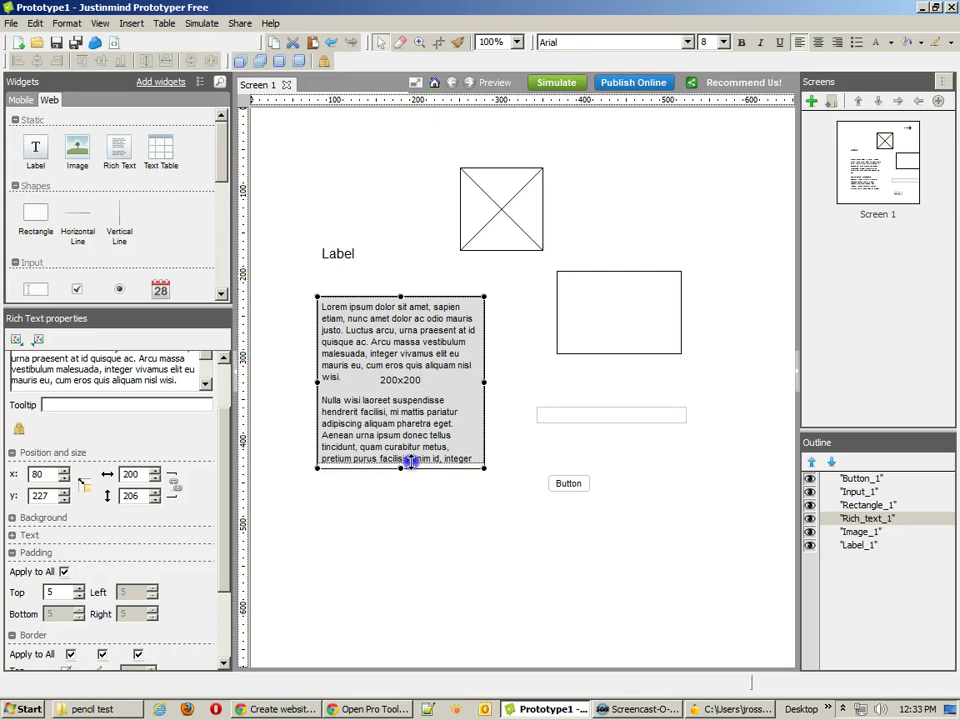
pyautogui.moveTo(409, 461); pyautogui.dragTo(410, 462)
pyautogui.click(422, 537)
pyautogui.click(403, 398)
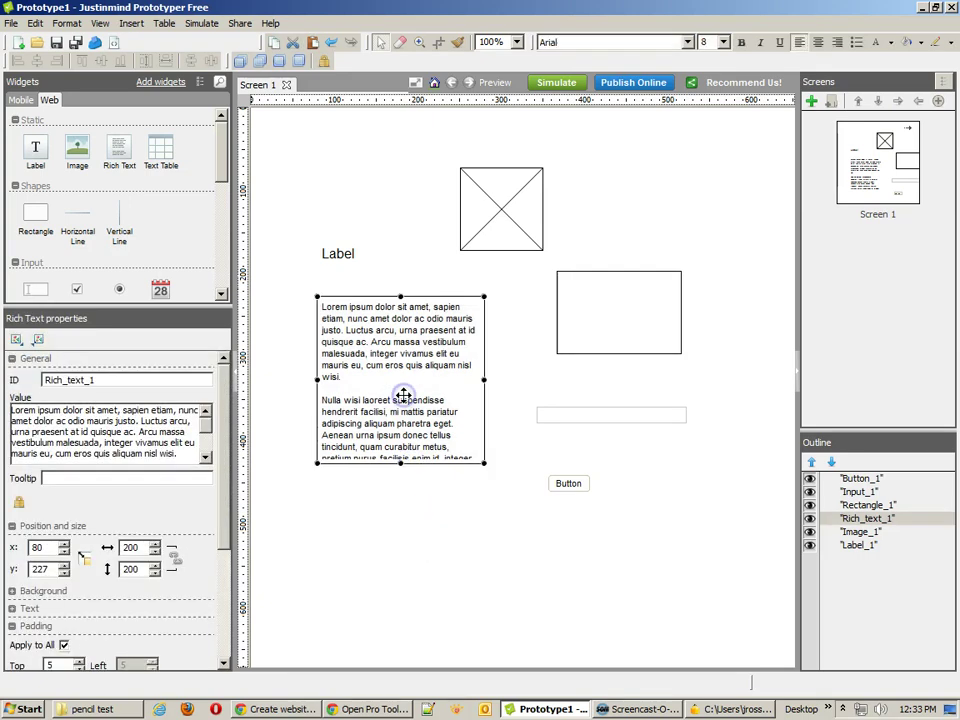
# Remove the rich text block's padding and show its background settings.
pyautogui.moveTo(229, 521); pyautogui.dragTo(228, 625)
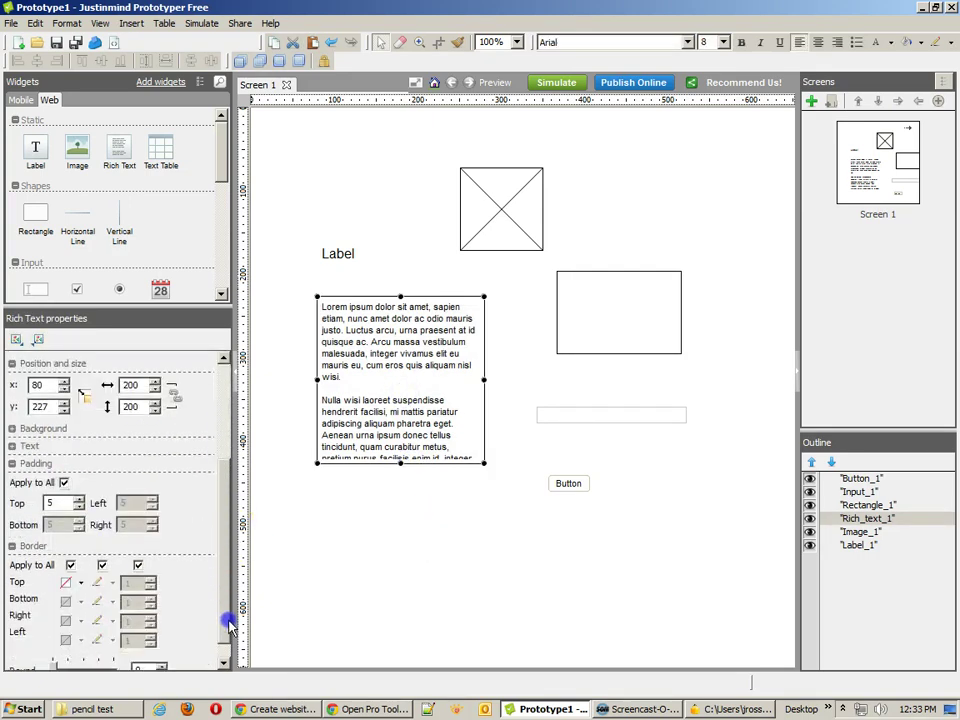
pyautogui.click(79, 507)
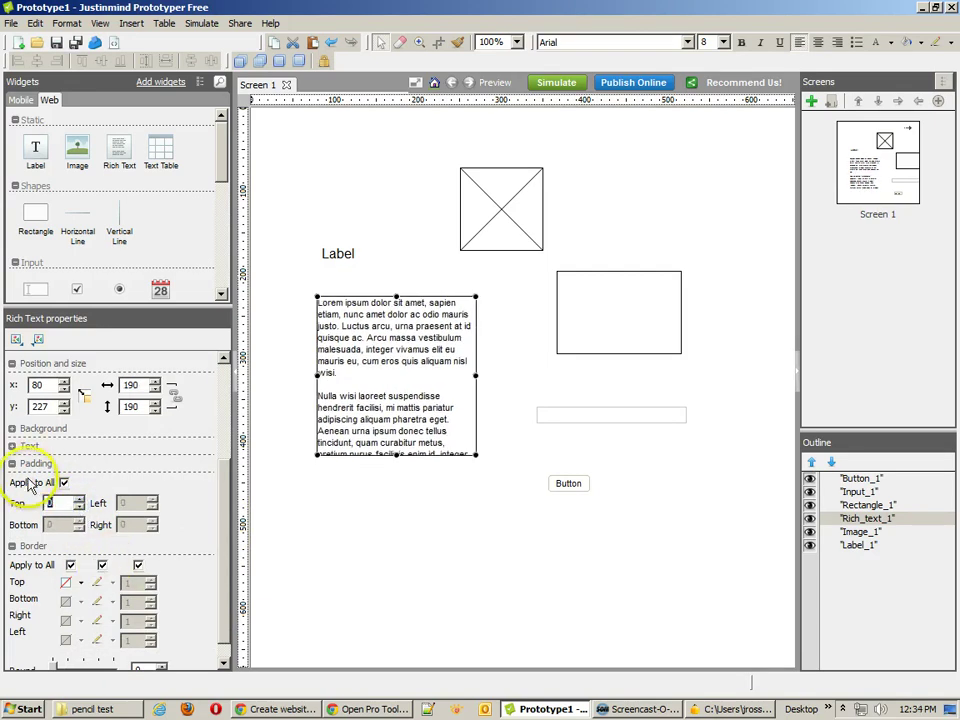
pyautogui.click(13, 447)
pyautogui.click(13, 447)
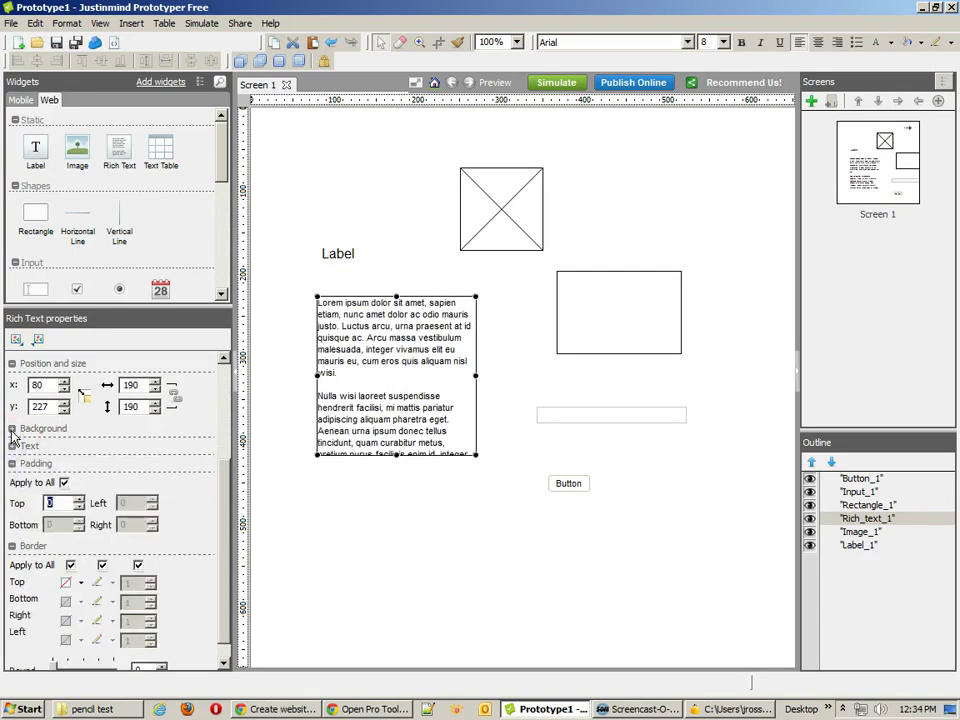
pyautogui.click(12, 429)
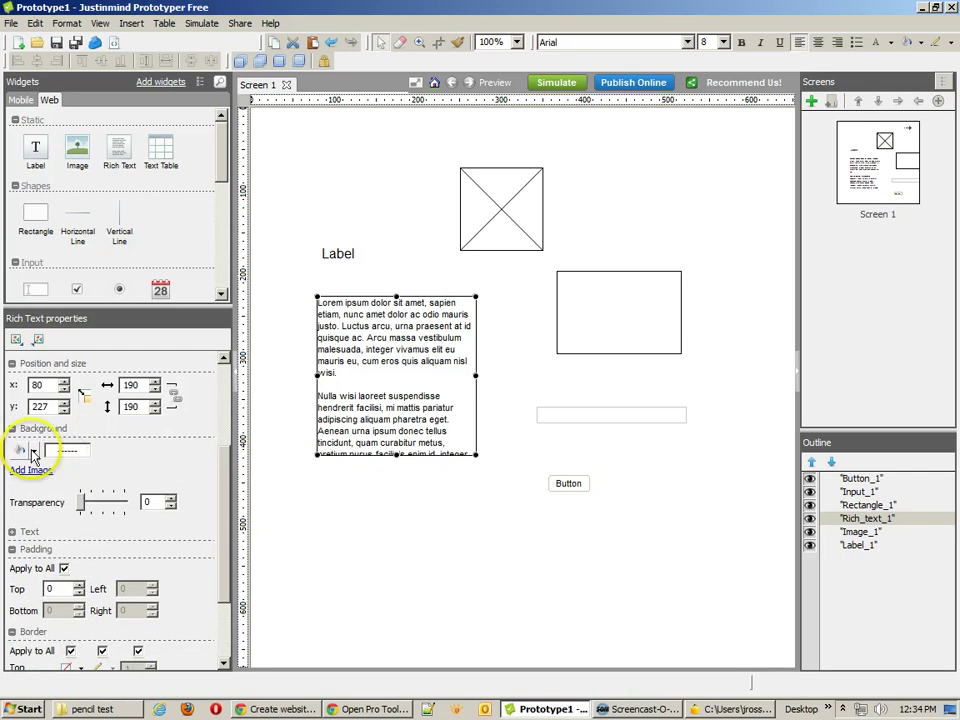
# Try blue, black and light gray fills, settle on a white background, and move the box up slightly.
pyautogui.click(33, 452)
pyautogui.click(40, 306)
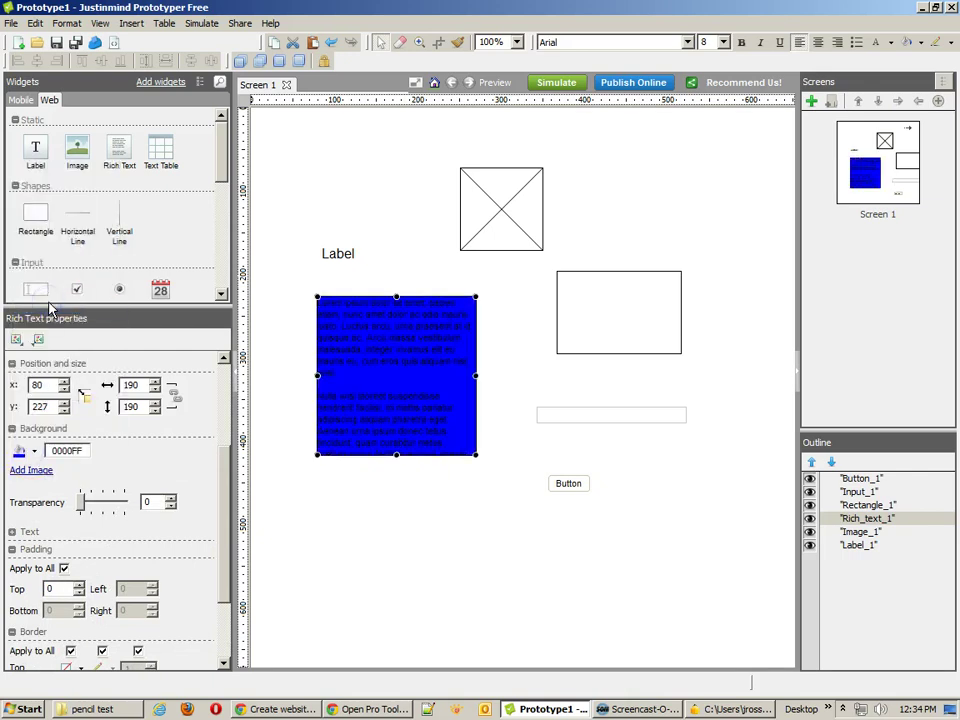
pyautogui.click(33, 452)
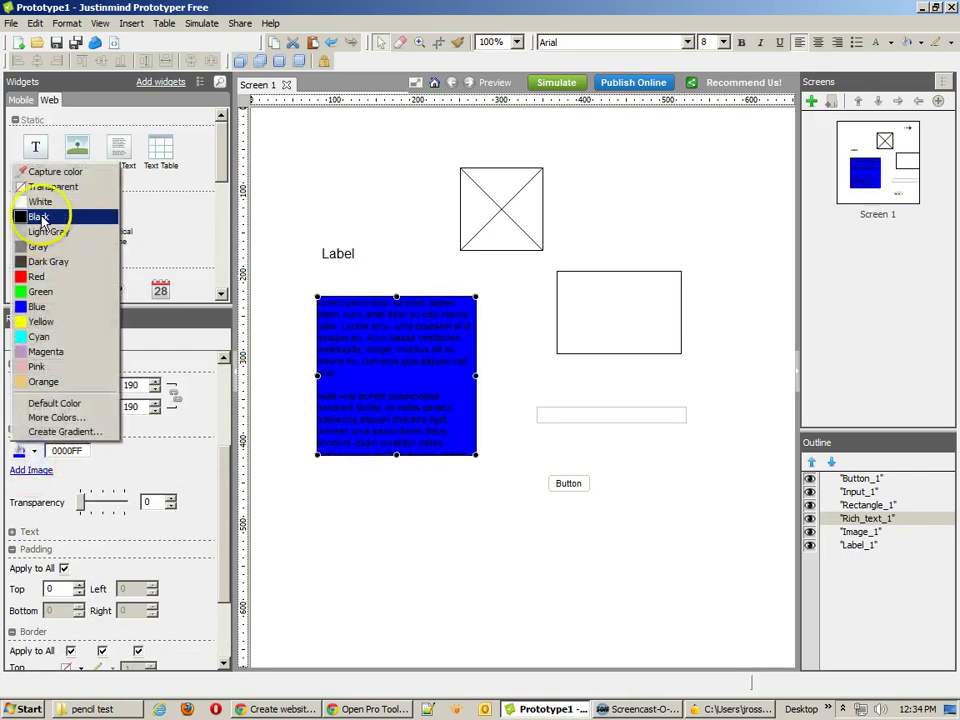
pyautogui.click(40, 216)
pyautogui.click(33, 452)
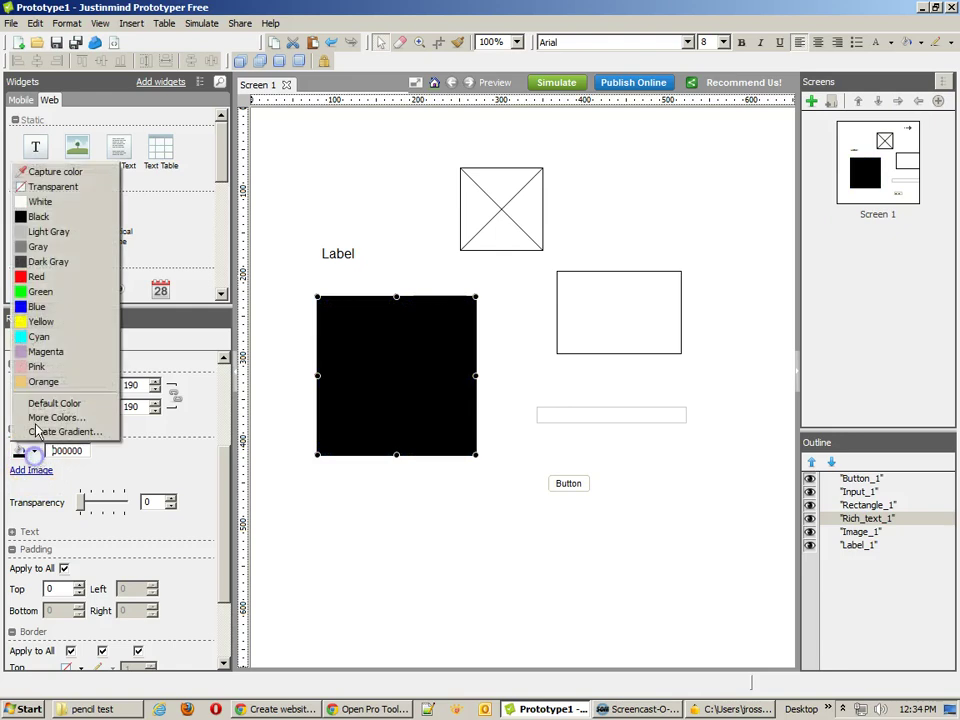
pyautogui.click(48, 231)
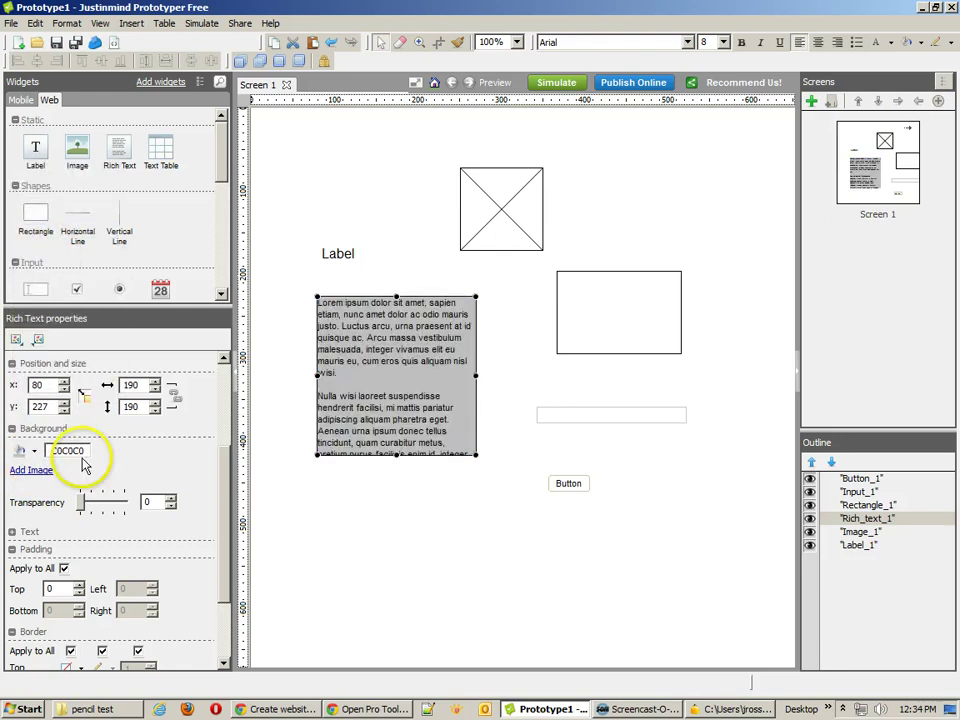
pyautogui.click(33, 452)
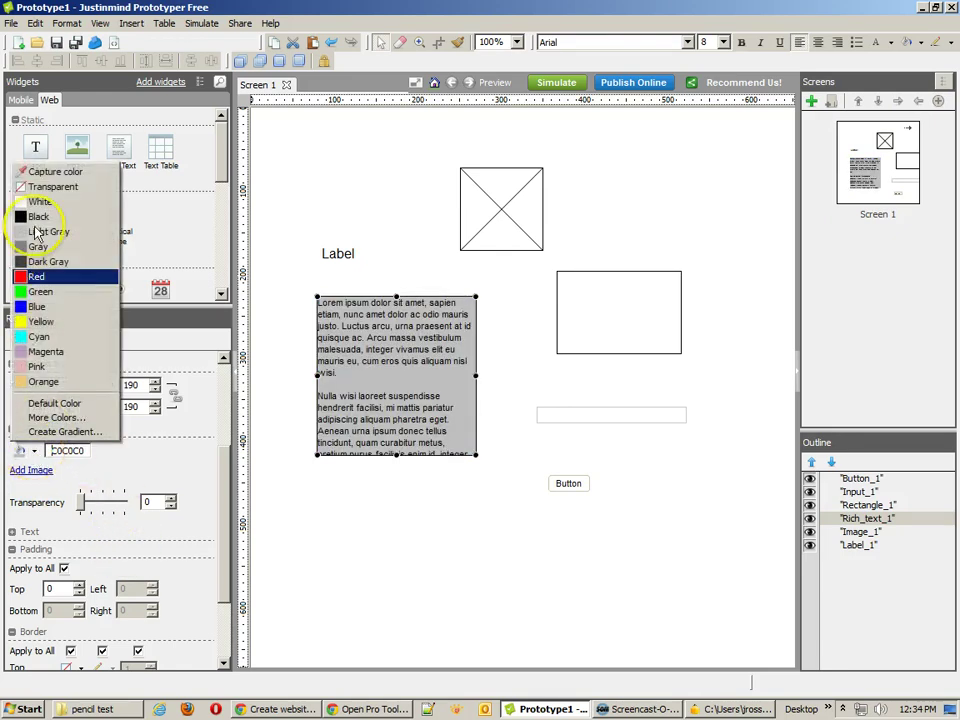
pyautogui.click(25, 204)
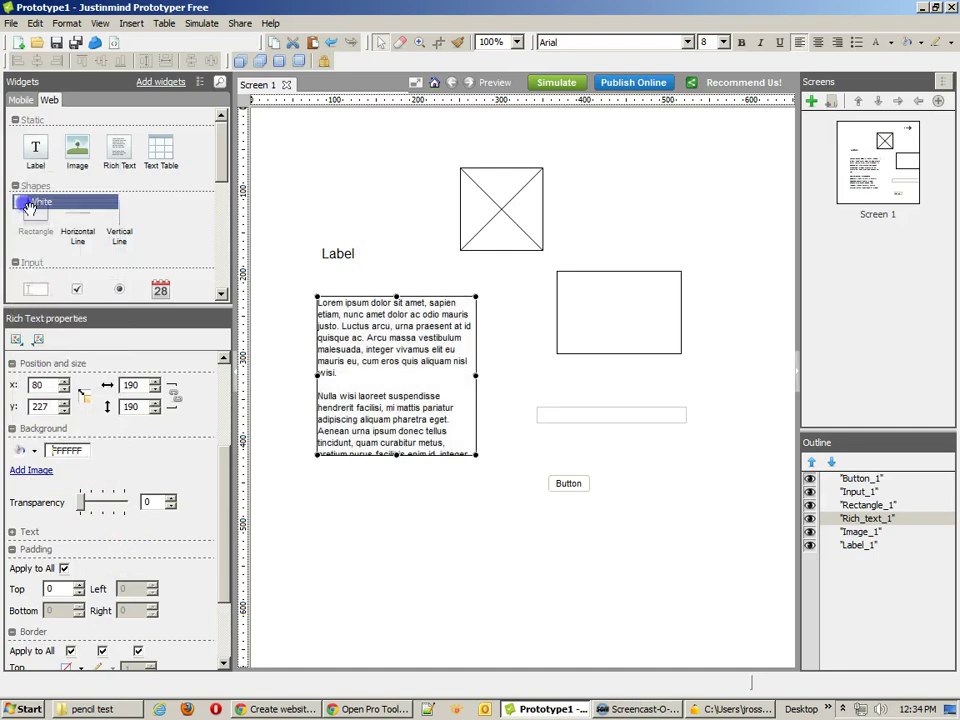
pyautogui.click(452, 555)
pyautogui.moveTo(381, 361); pyautogui.dragTo(381, 344)
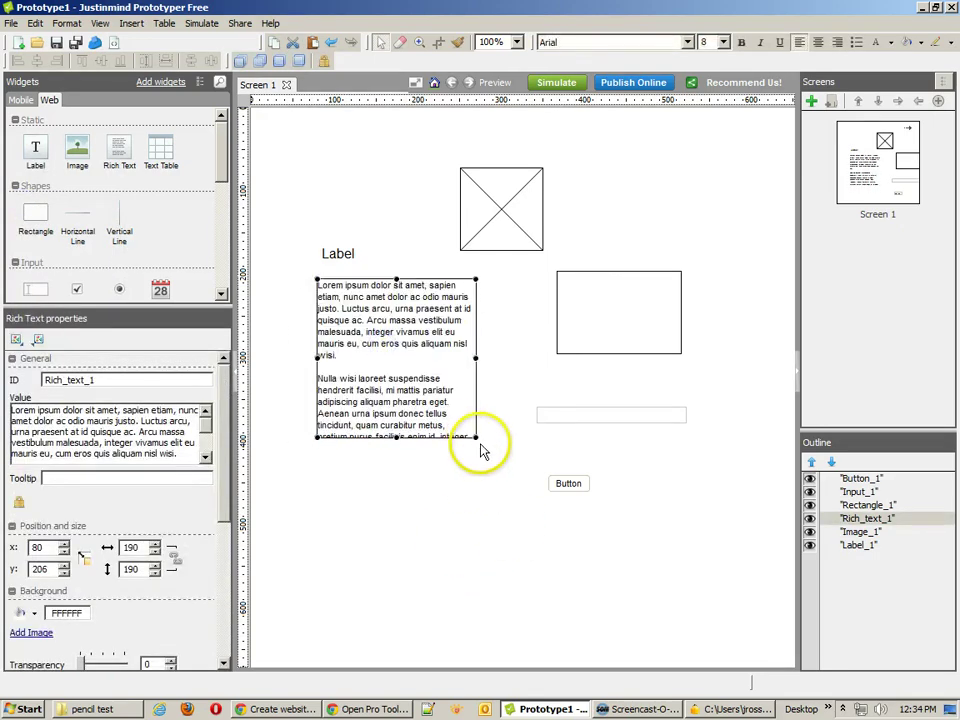
# Enlarge the rich text box to 222 × 283 and place the Label at x 80, y 187 above it.
pyautogui.moveTo(476, 438); pyautogui.dragTo(502, 515)
pyautogui.moveTo(349, 314)
pyautogui.mouseDown()
pyautogui.moveTo(364, 311)
pyautogui.moveTo(349, 309)
pyautogui.moveTo(349, 319)
pyautogui.mouseUp()
pyautogui.click(332, 255)
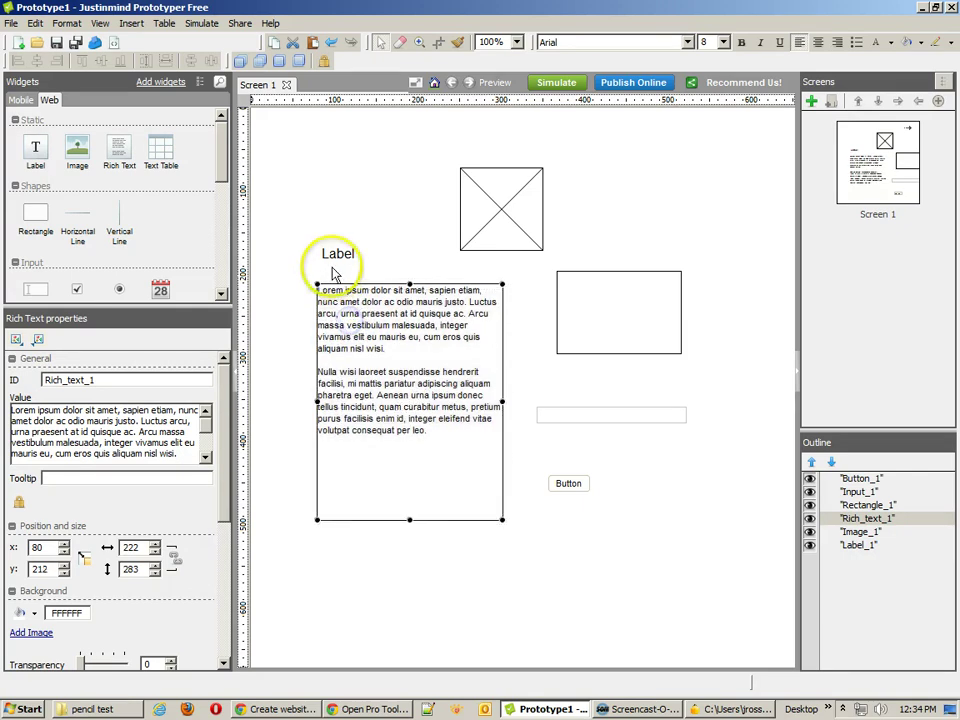
pyautogui.moveTo(327, 270); pyautogui.dragTo(327, 271)
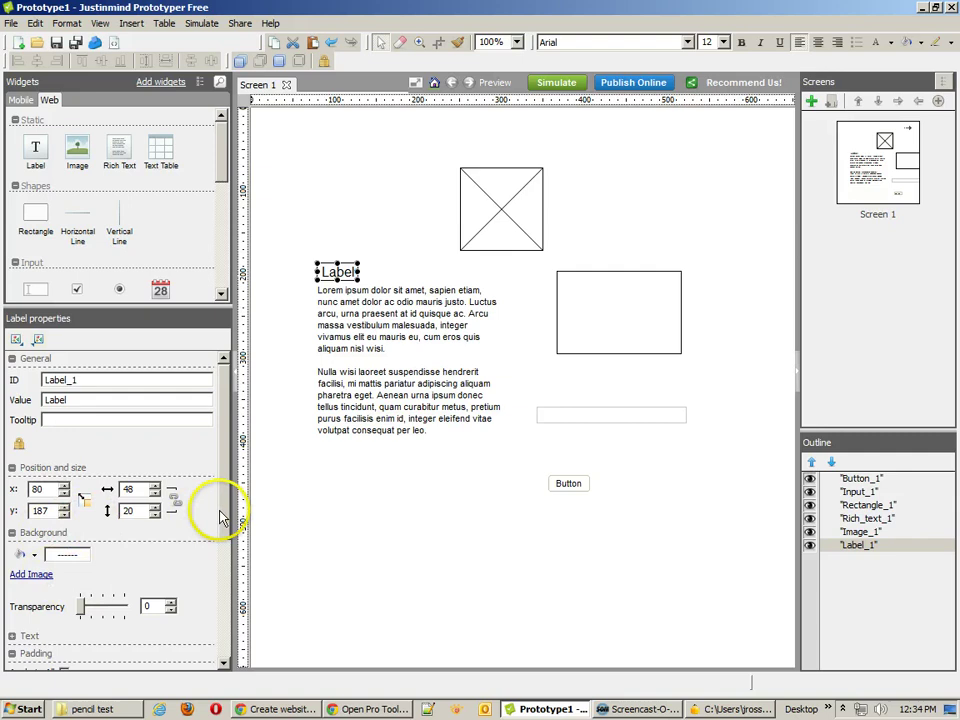
pyautogui.moveTo(223, 510); pyautogui.dragTo(215, 621)
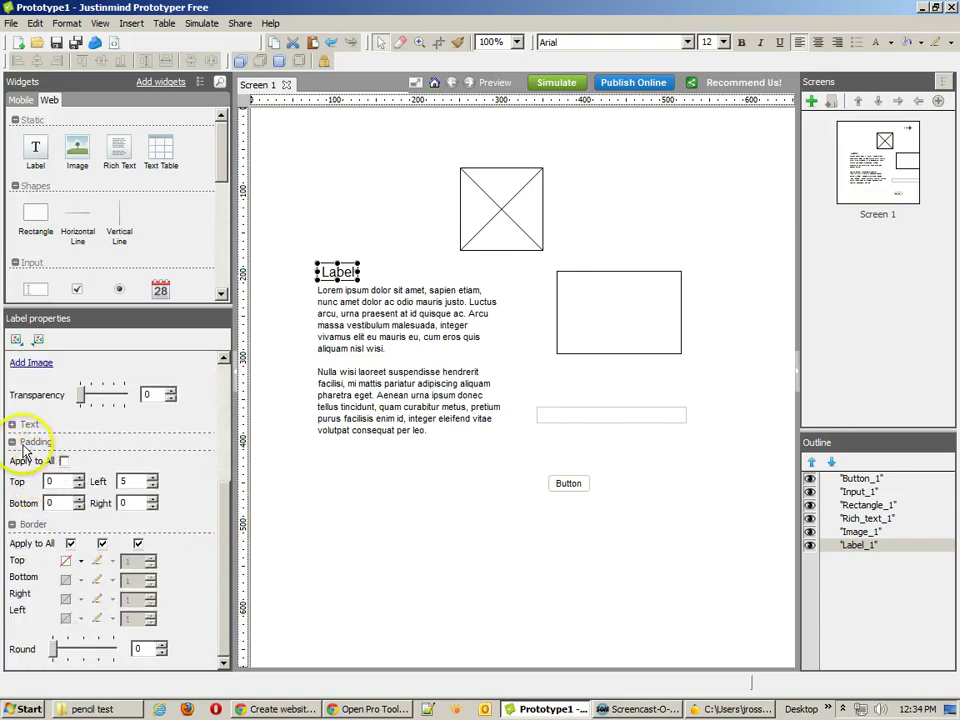
pyautogui.doubleClick(338, 272)
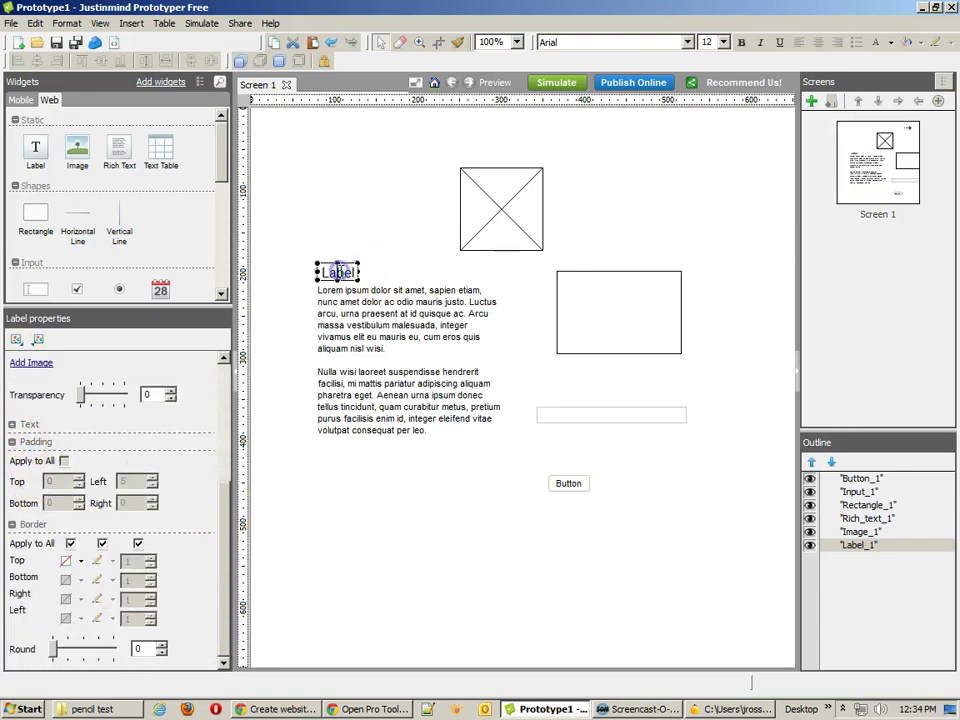
pyautogui.click(326, 219)
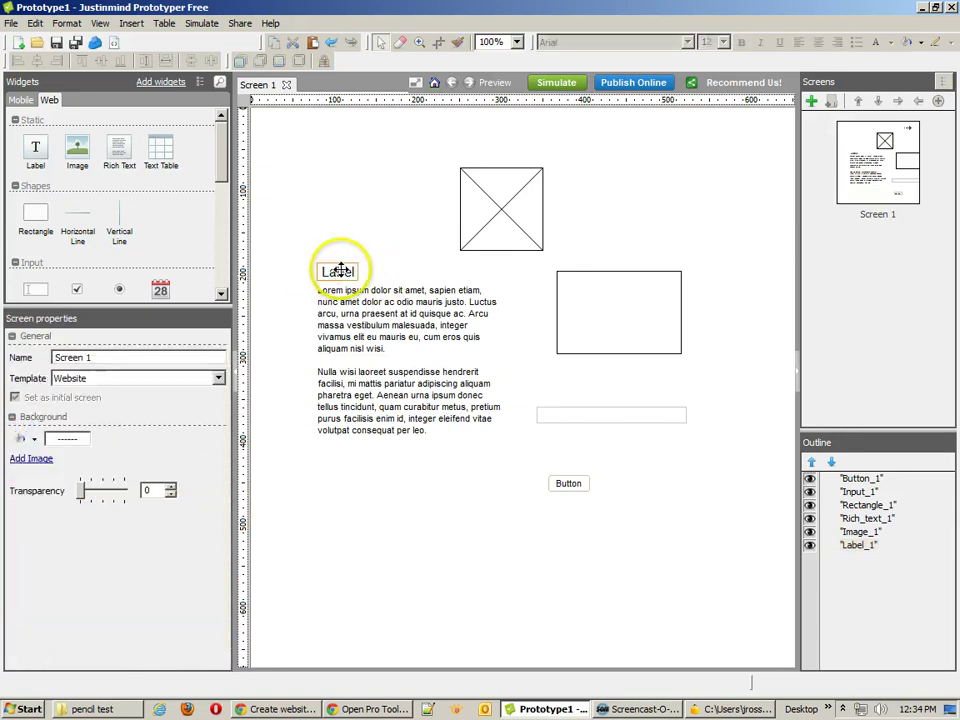
pyautogui.click(334, 270)
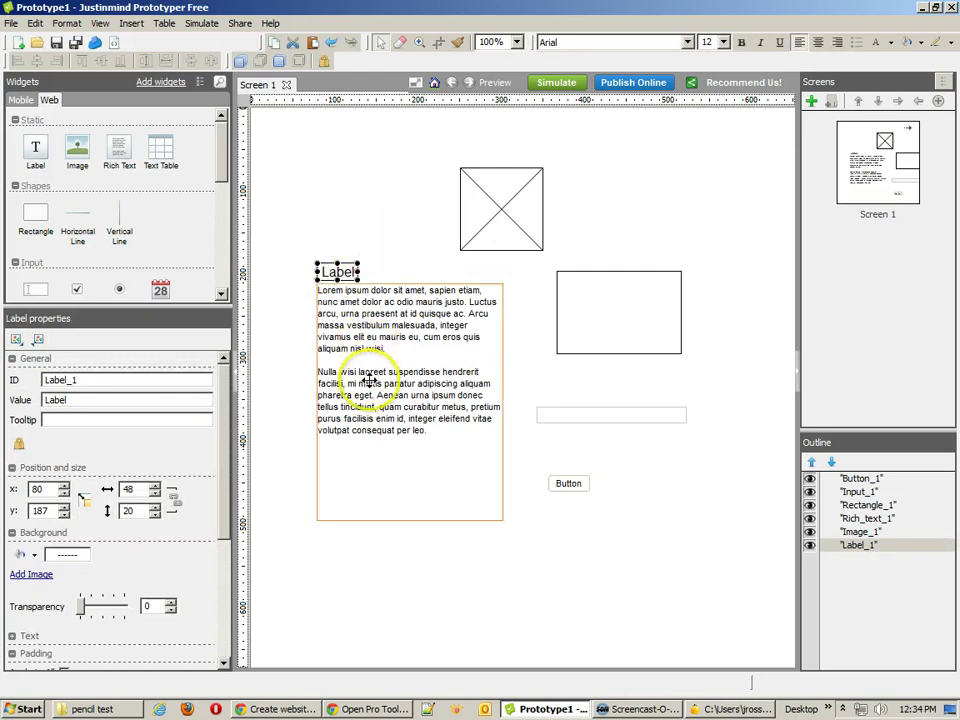
# Group the Label and the Lorem ipsum rich text into Group_1.
pyautogui.keyDown('shift'); pyautogui.click(361, 310); pyautogui.keyUp('shift')
pyautogui.rightClick(364, 314)
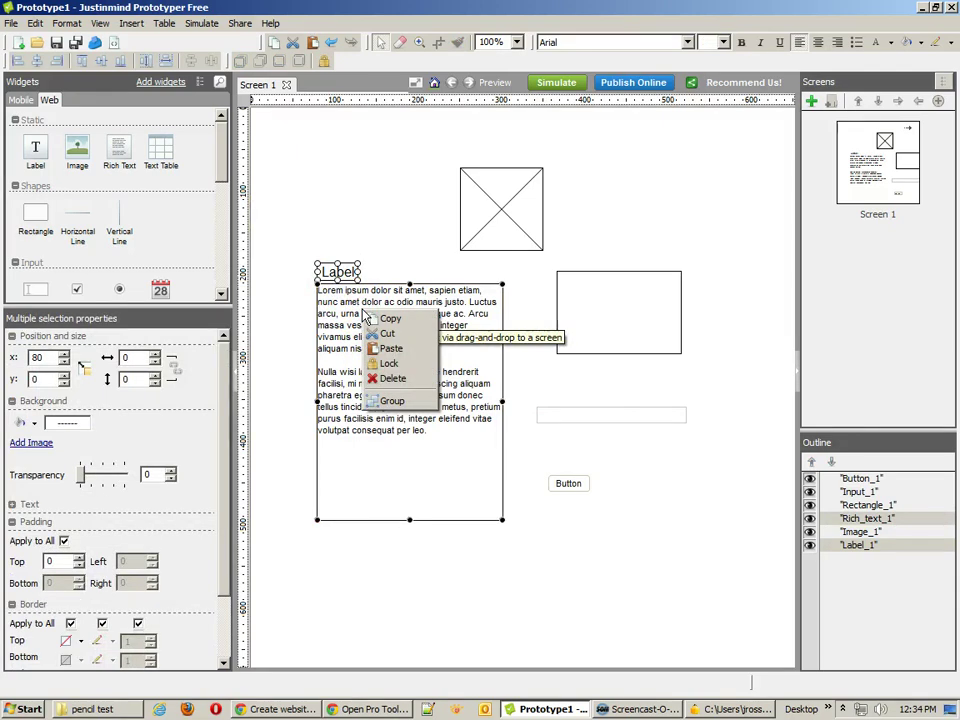
pyautogui.click(393, 400)
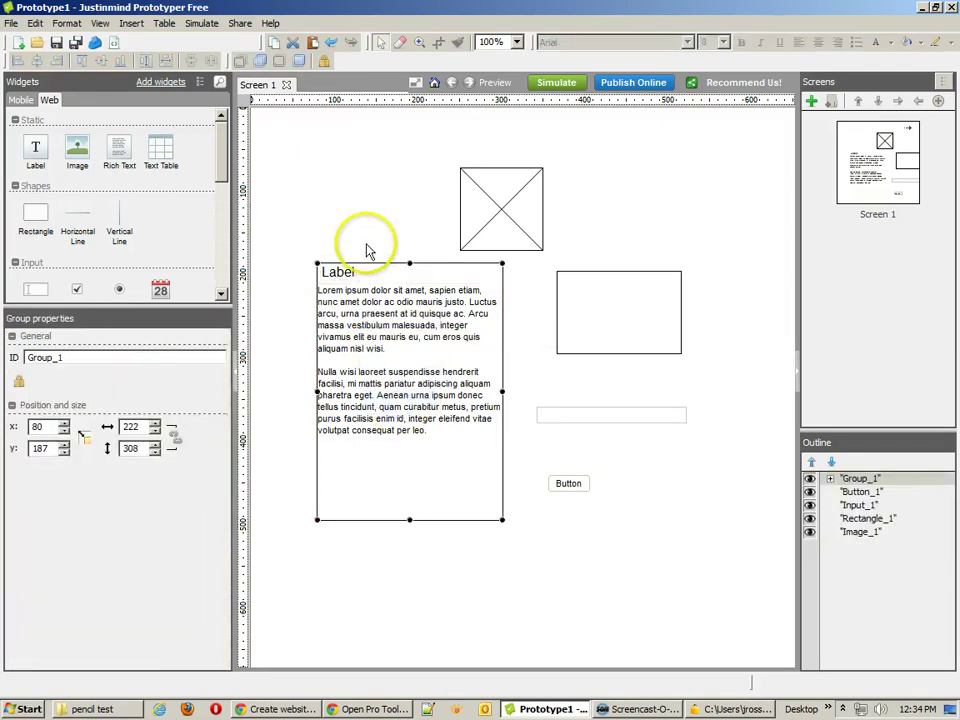
# Resize Group_1 to 275 × 213 and move it toward the left edge, near x=46, y=196.
pyautogui.click(366, 244)
pyautogui.moveTo(358, 302); pyautogui.dragTo(348, 330)
pyautogui.moveTo(490, 542); pyautogui.dragTo(540, 465)
pyautogui.click(401, 448)
pyautogui.click(454, 356)
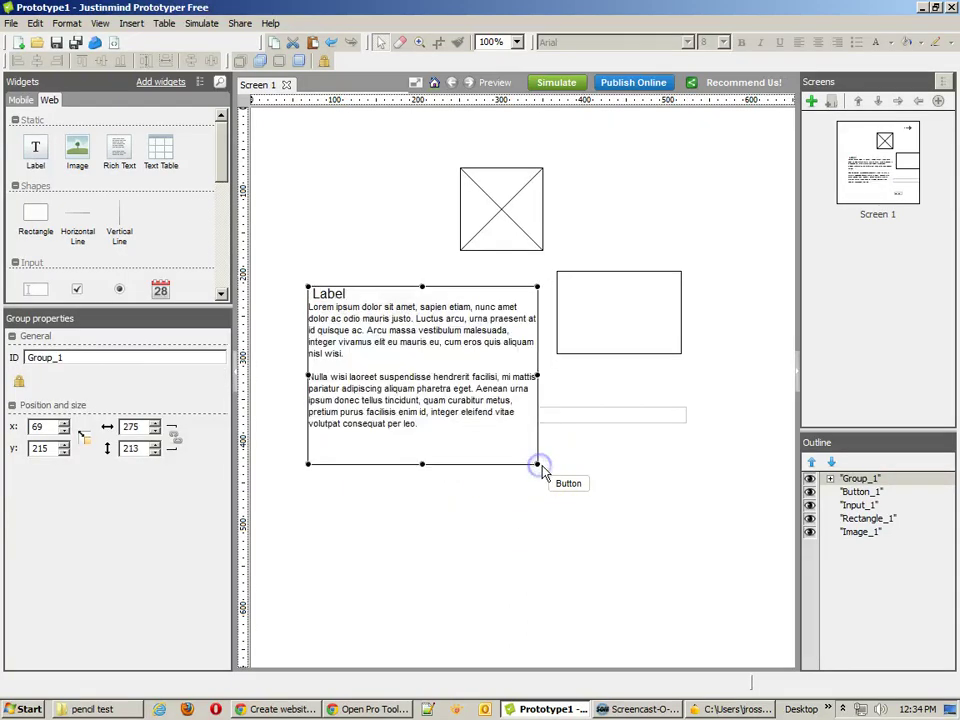
pyautogui.click(349, 241)
pyautogui.click(383, 344)
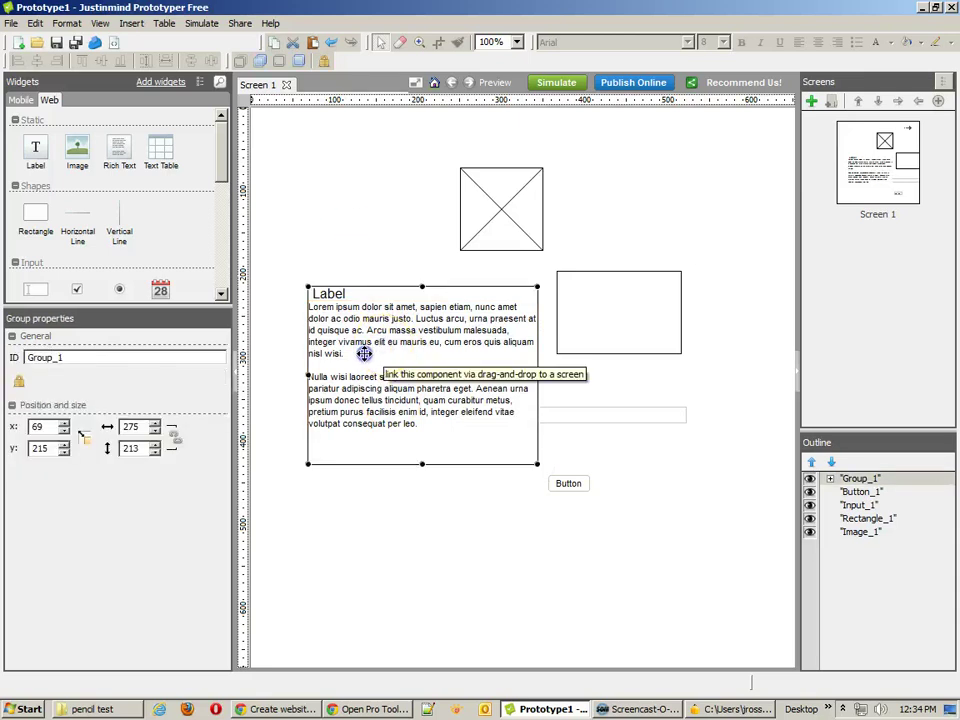
pyautogui.moveTo(364, 353); pyautogui.dragTo(345, 337)
# Place a Navigation Menu widget across the top of the page and stretch it to 399 px.
pyautogui.click(302, 154)
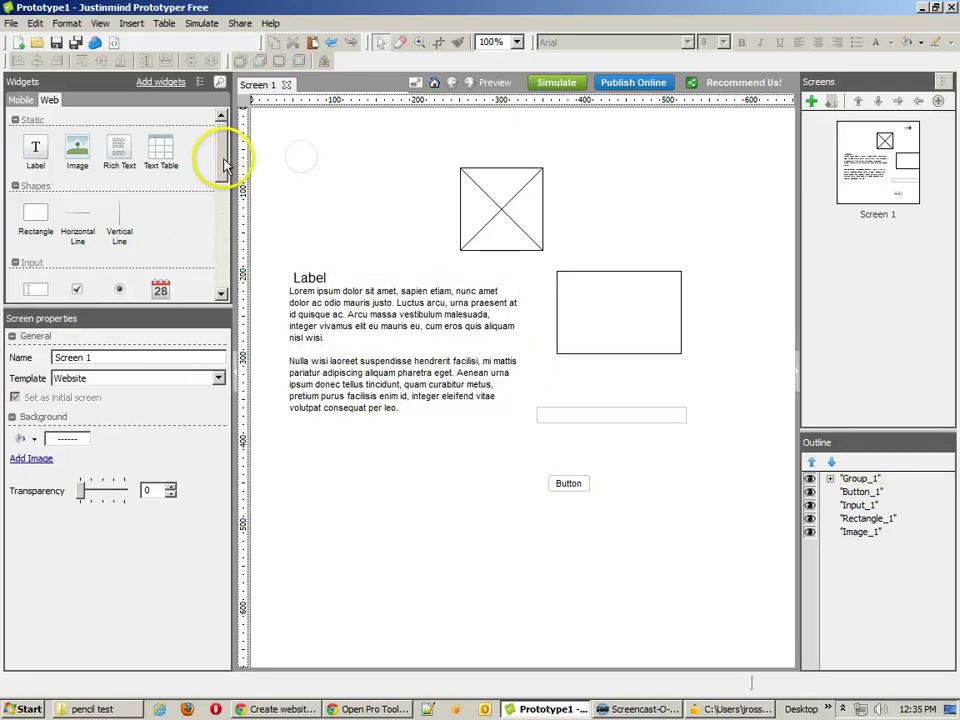
pyautogui.moveTo(224, 165); pyautogui.dragTo(229, 240)
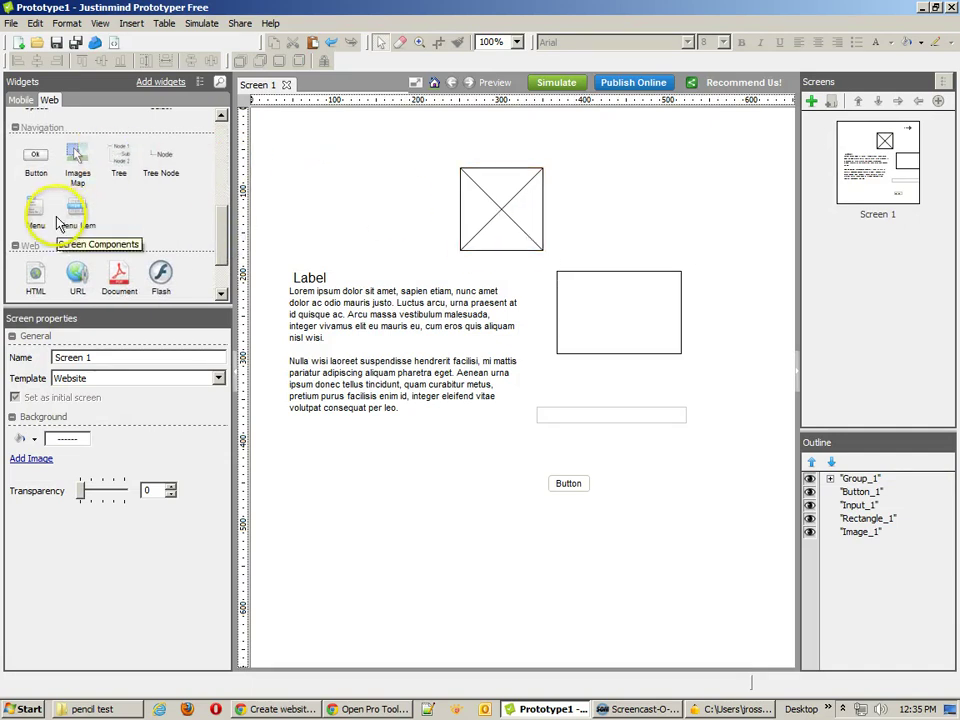
pyautogui.moveTo(30, 207); pyautogui.dragTo(290, 131)
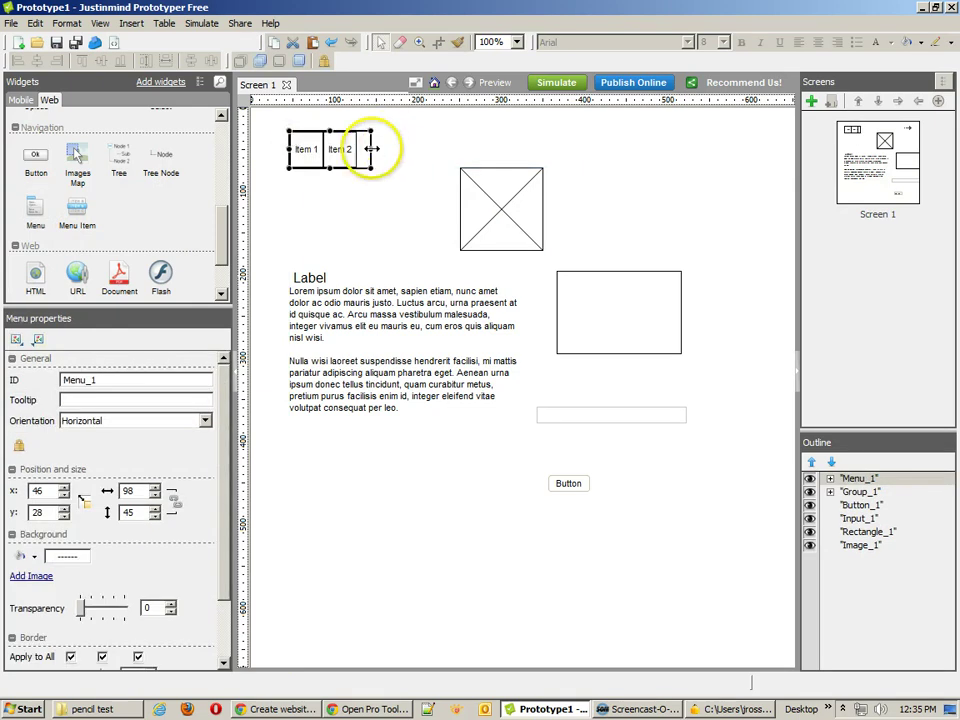
pyautogui.moveTo(371, 149); pyautogui.dragTo(621, 149)
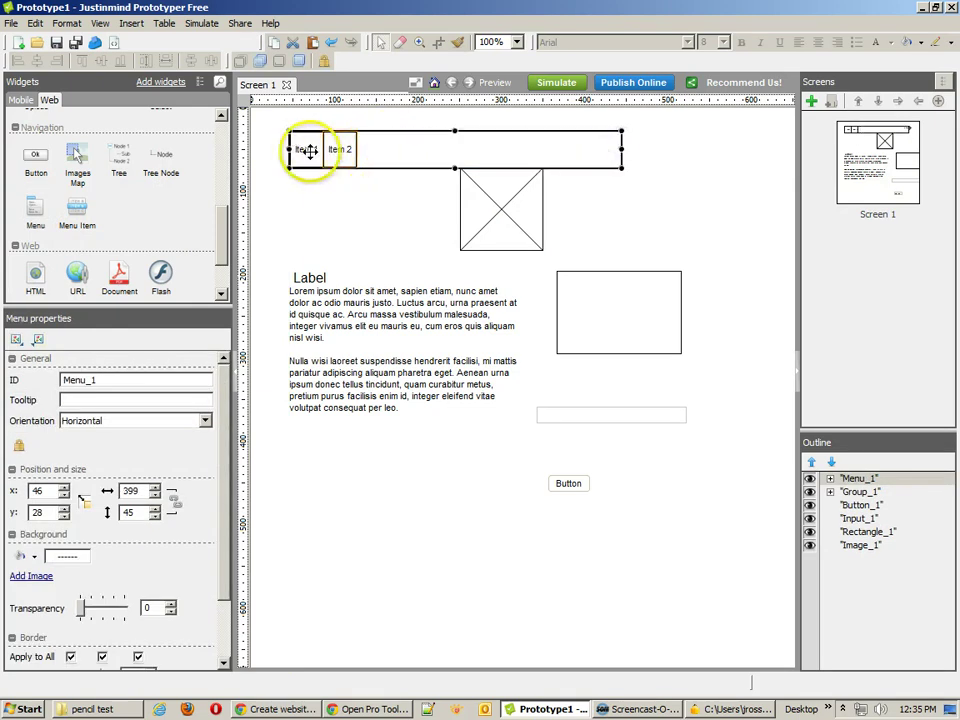
# Inspect the menu's Item 1, Item 2 and Sub Item, then start setting an icon for Item 1.
pyautogui.click(304, 150)
pyautogui.click(342, 150)
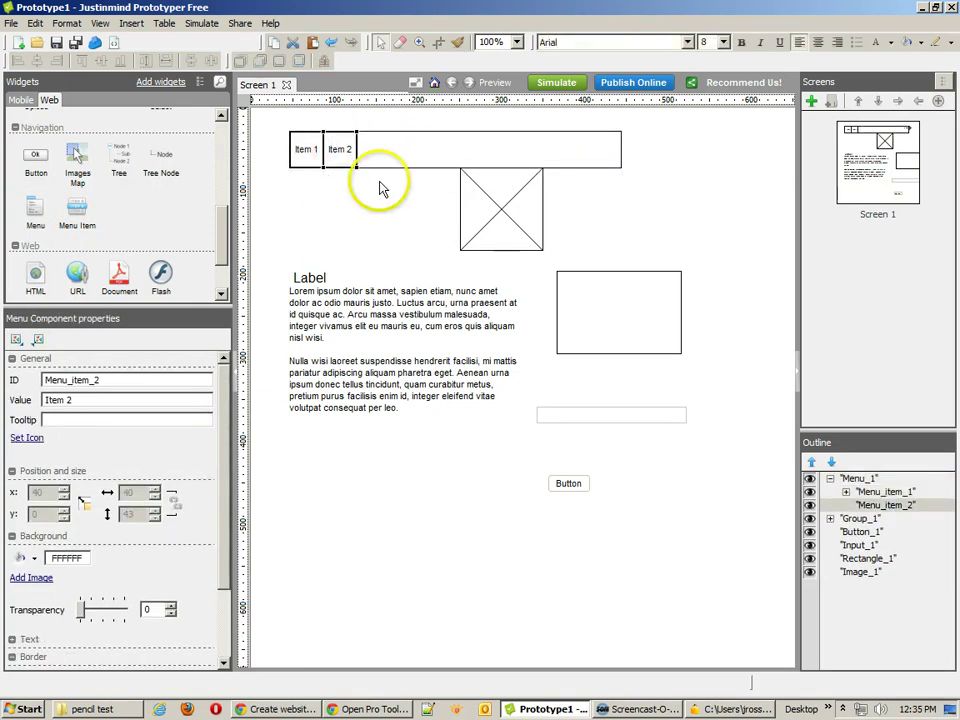
pyautogui.moveTo(316, 152)
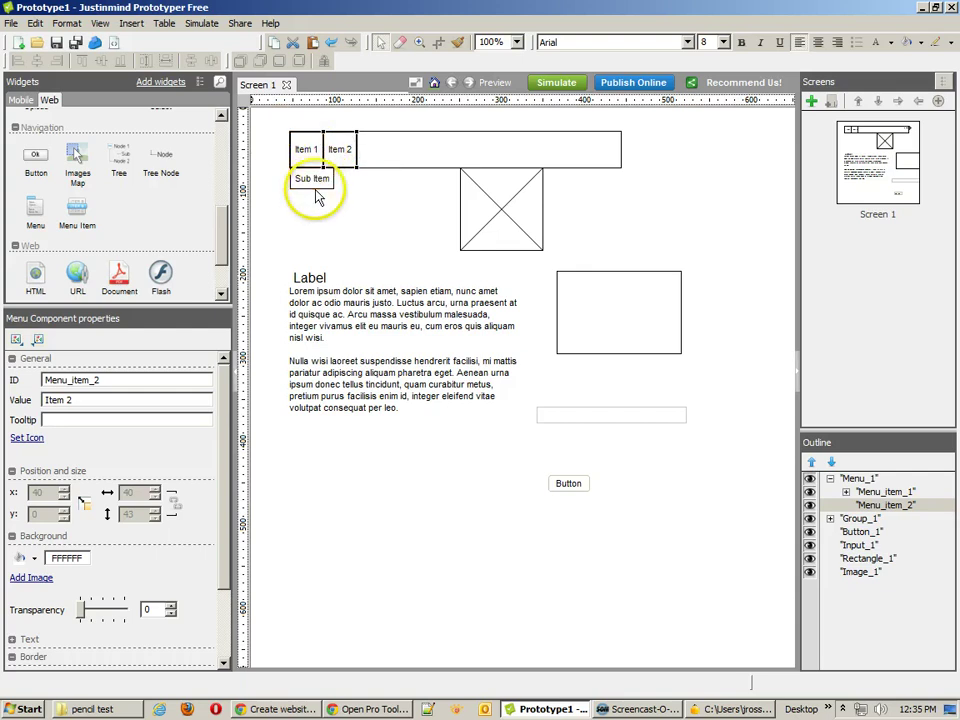
pyautogui.click(303, 179)
pyautogui.click(304, 149)
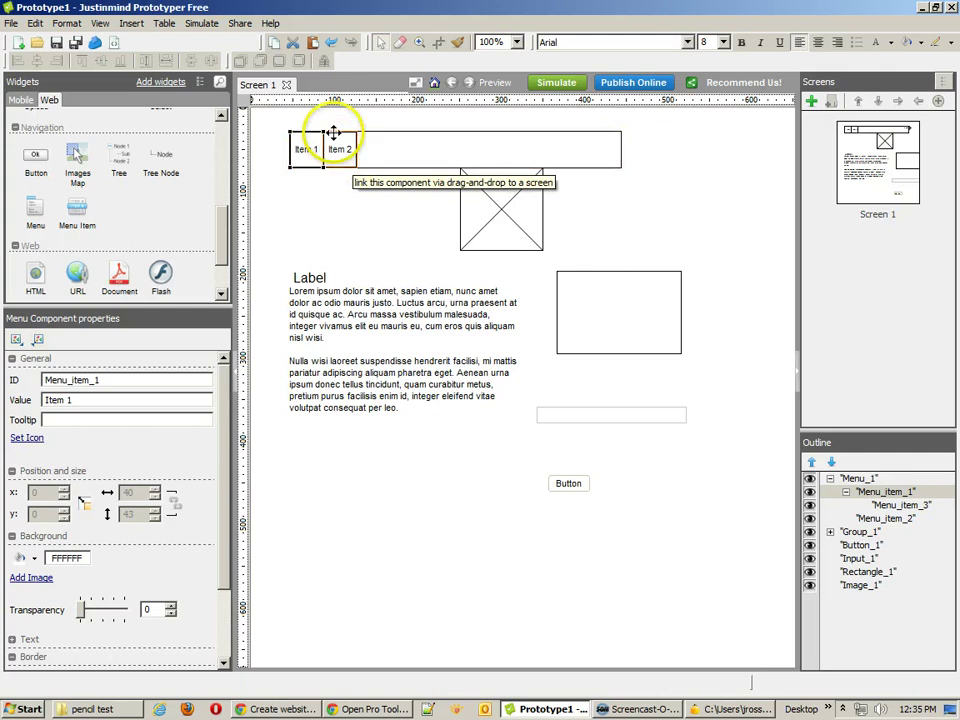
pyautogui.click(335, 147)
pyautogui.click(388, 129)
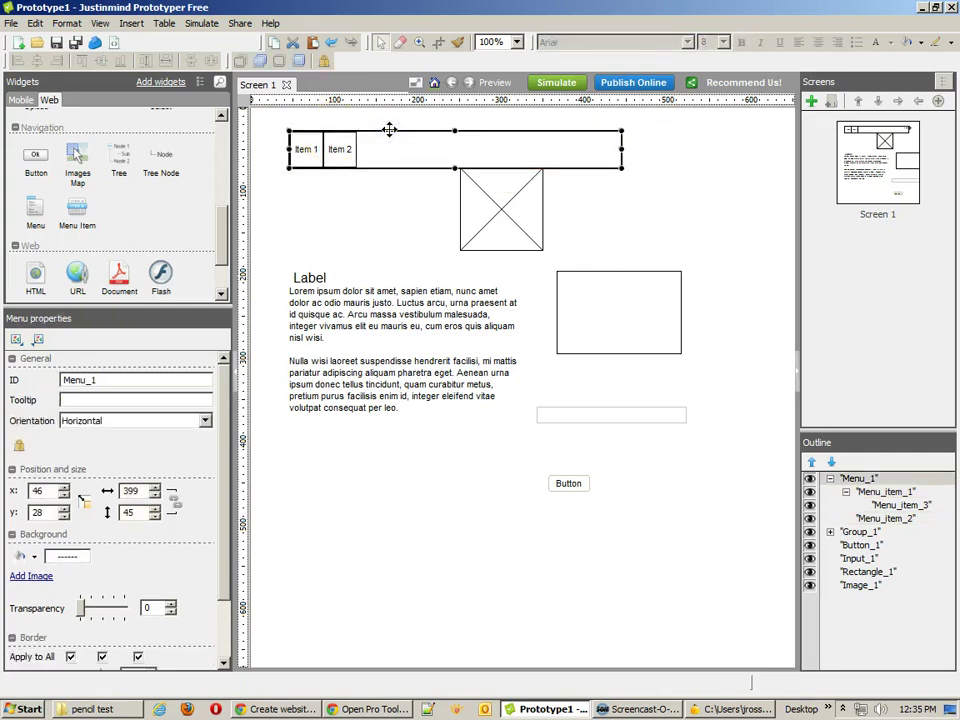
pyautogui.click(307, 154)
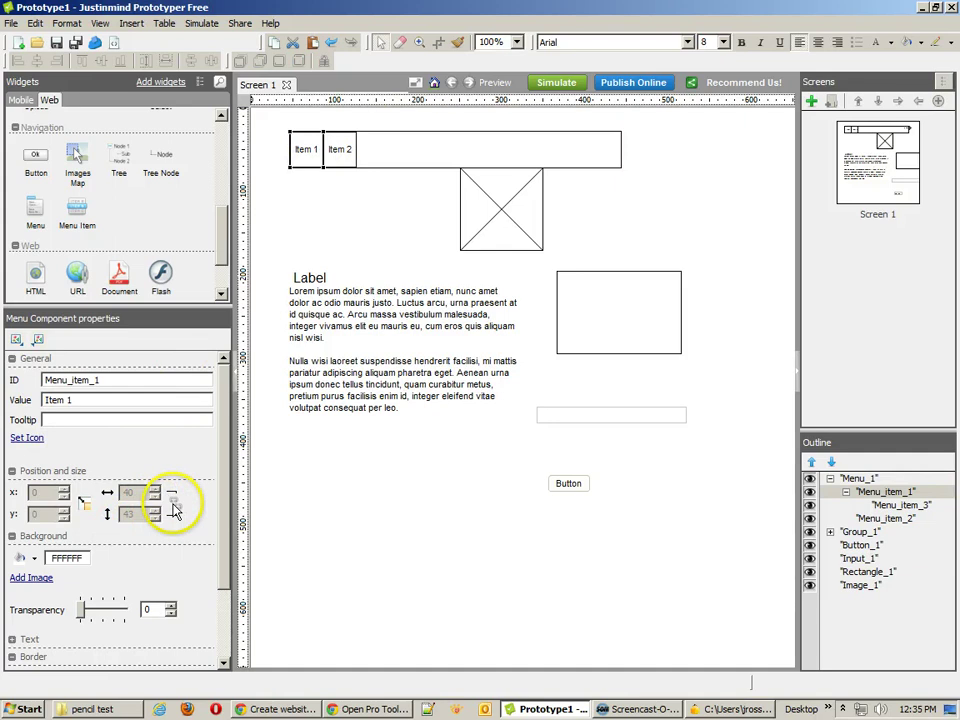
pyautogui.click(307, 149)
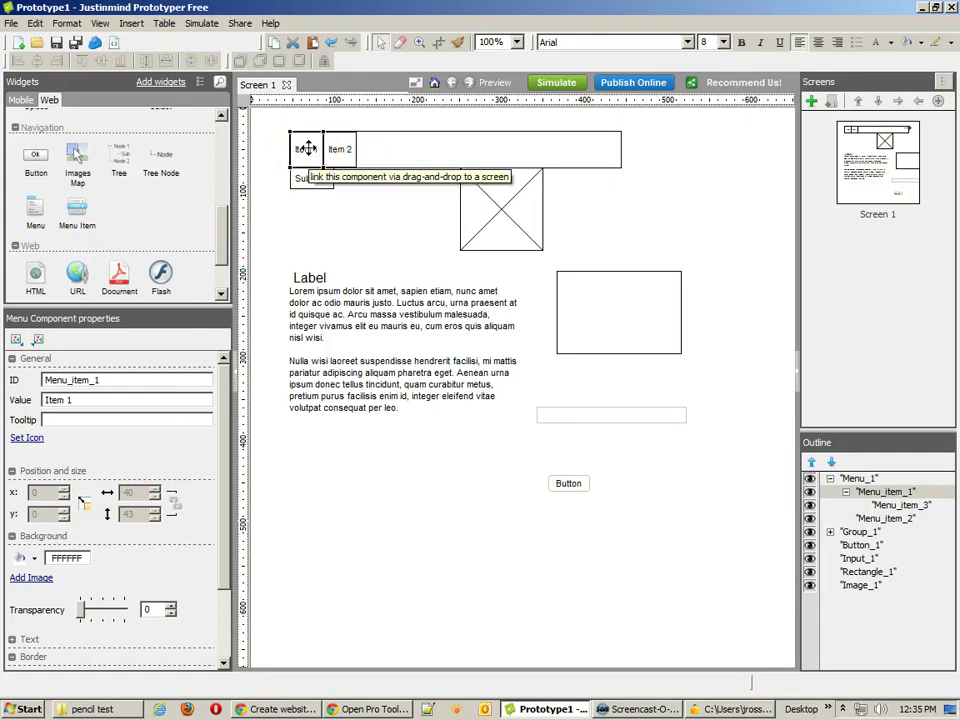
# Cancel the icon picker without choosing an image, rename Item 1 to 'home', and select Item 2.
pyautogui.click(33, 439)
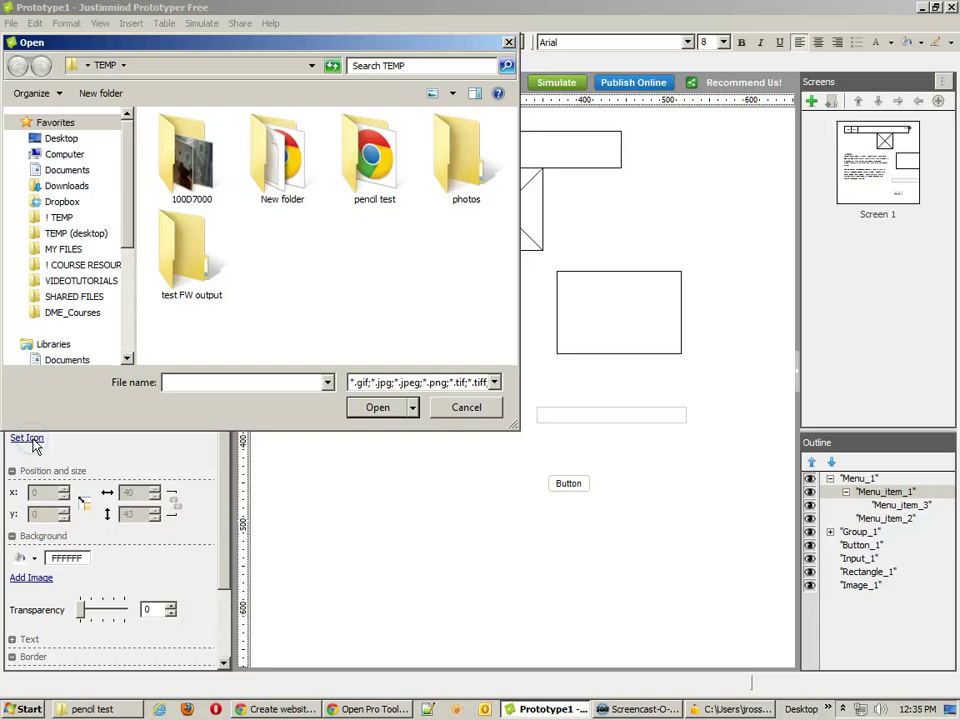
pyautogui.click(468, 410)
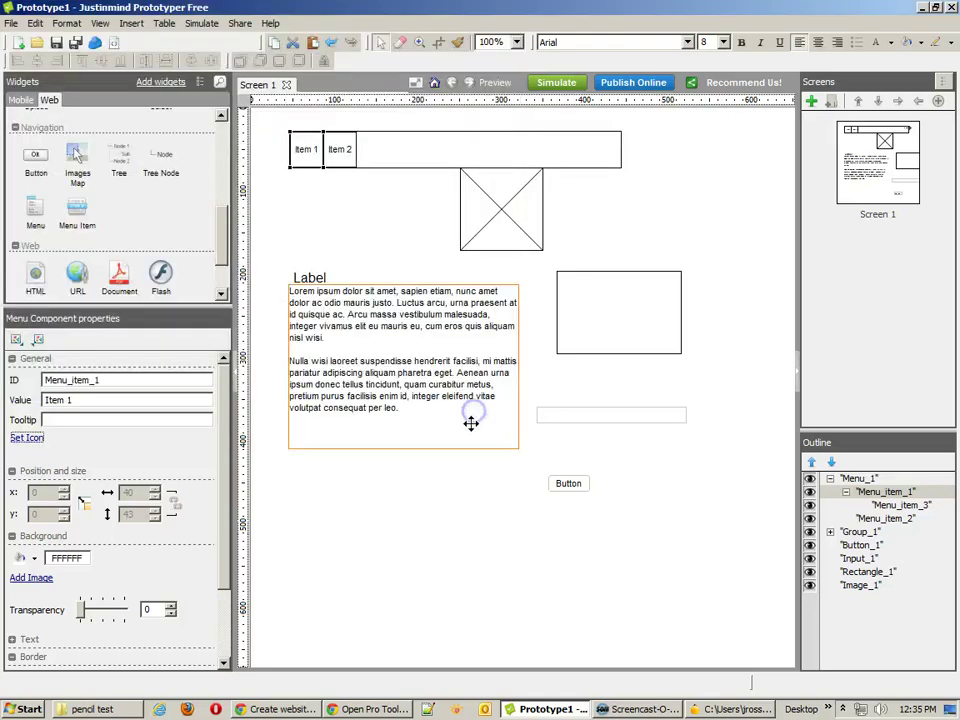
pyautogui.click(305, 162)
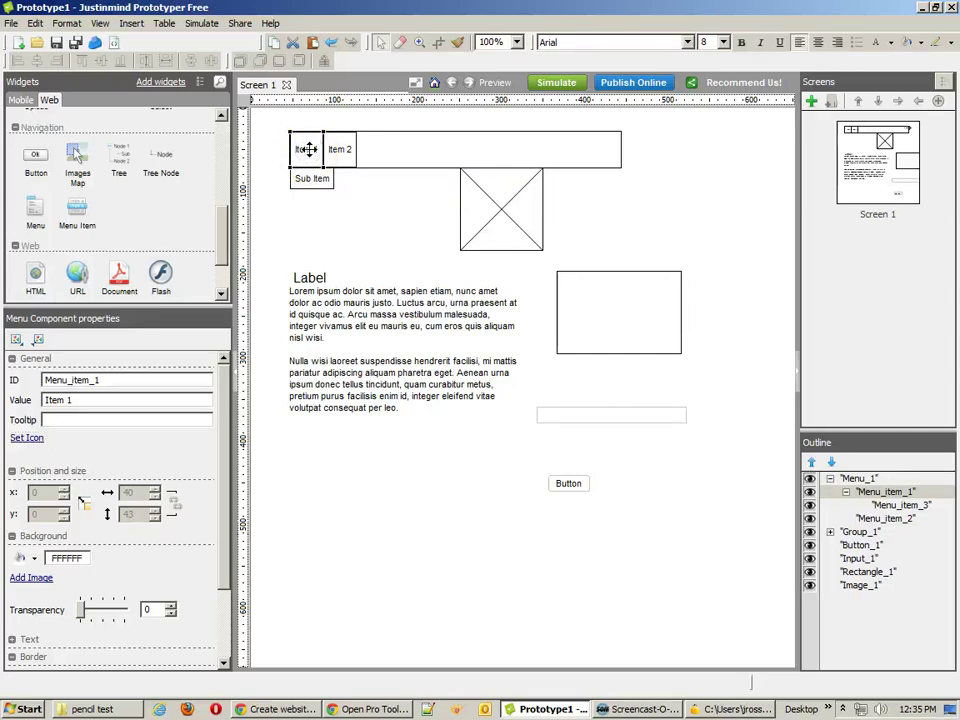
pyautogui.click(106, 399)
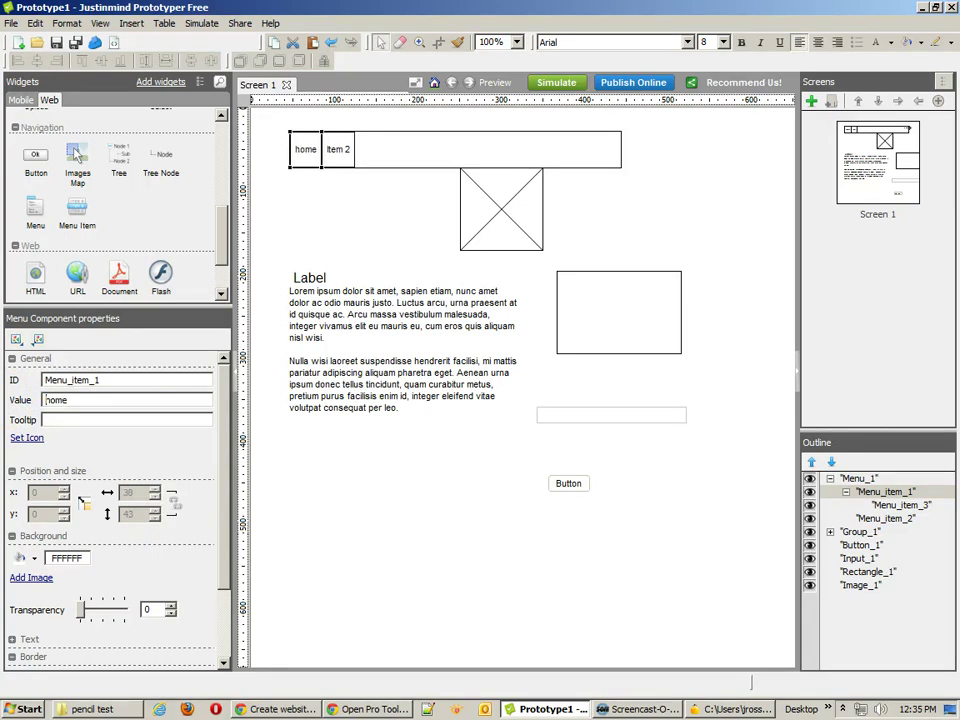
pyautogui.click(332, 150)
# Rename Item 2 to 'about' and delete the placeholder Sub Item under home.
pyautogui.tripleClick(60, 399)
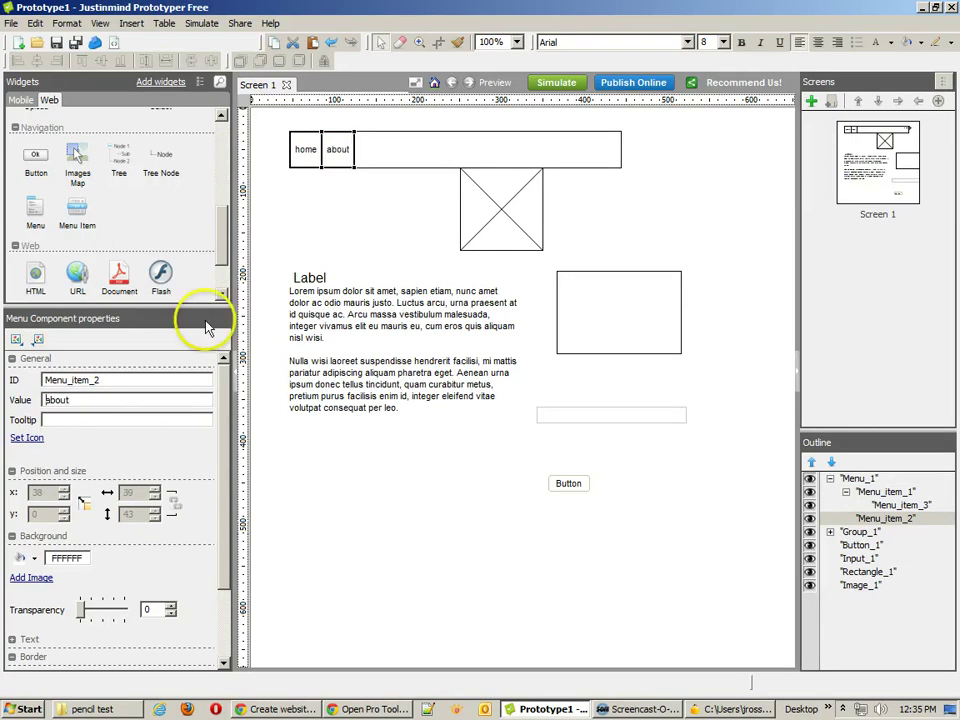
pyautogui.click(302, 149)
pyautogui.click(311, 180)
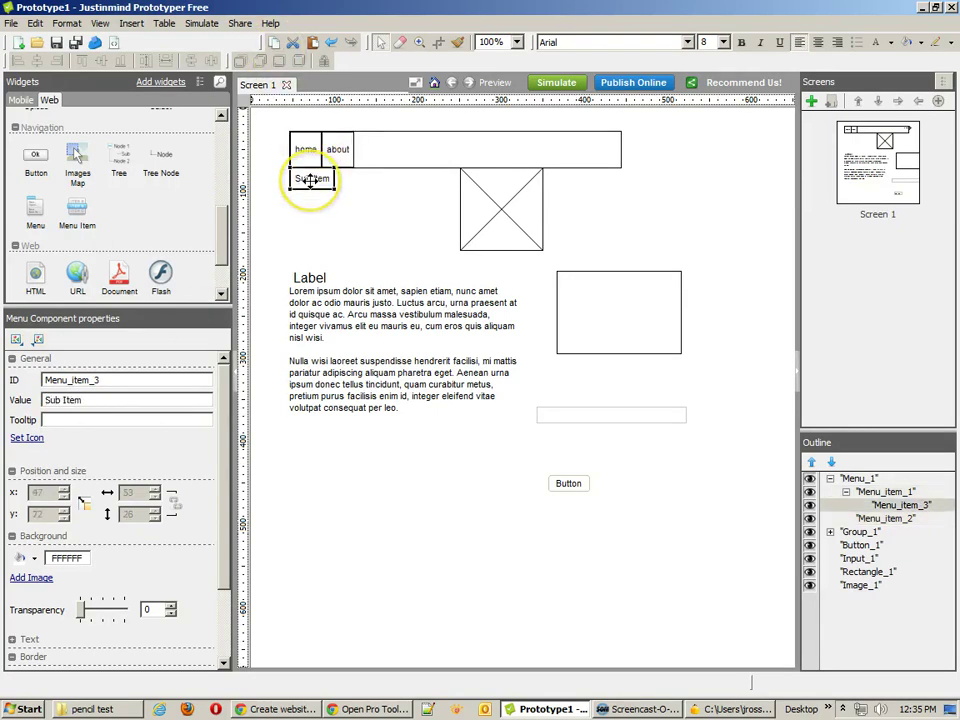
pyautogui.rightClick(311, 181)
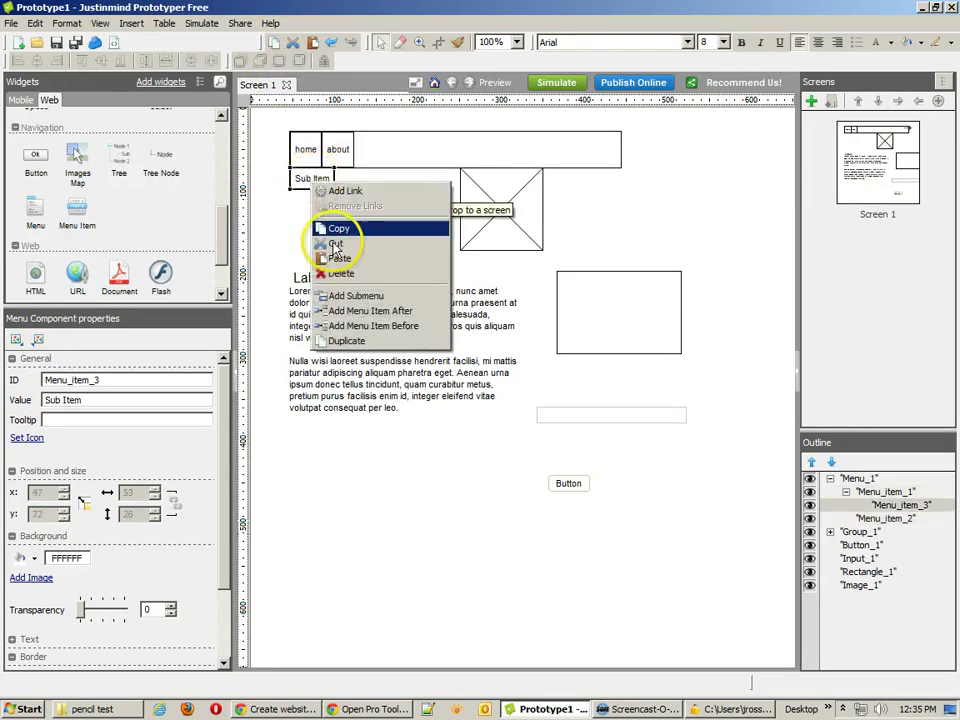
pyautogui.click(340, 272)
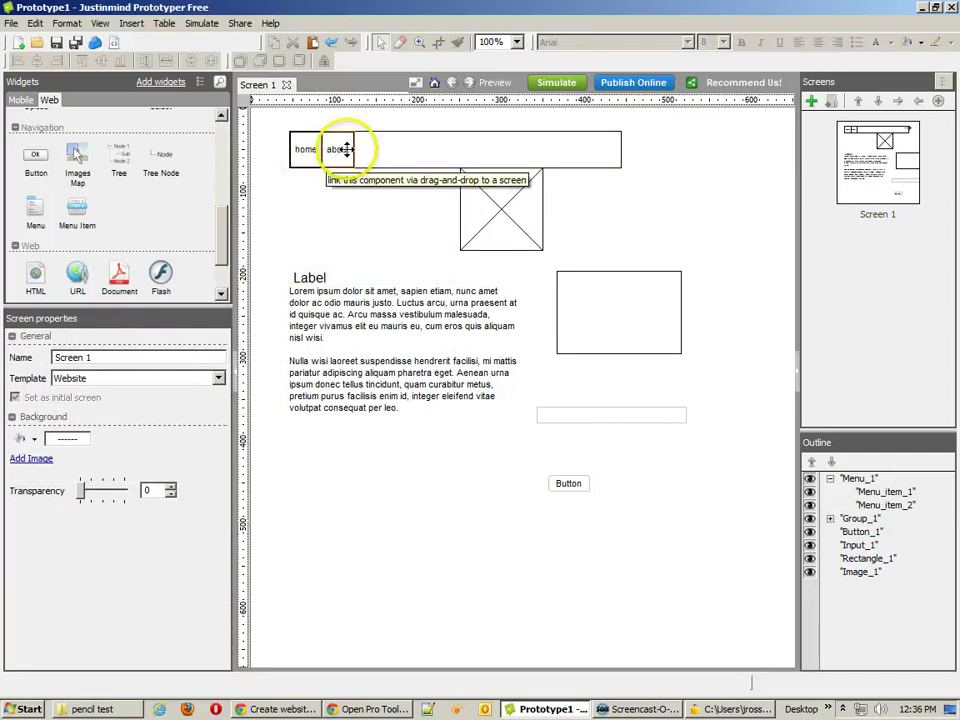
# Add an 'about us' submenu entry under the about menu item.
pyautogui.click(345, 149)
pyautogui.rightClick(345, 150)
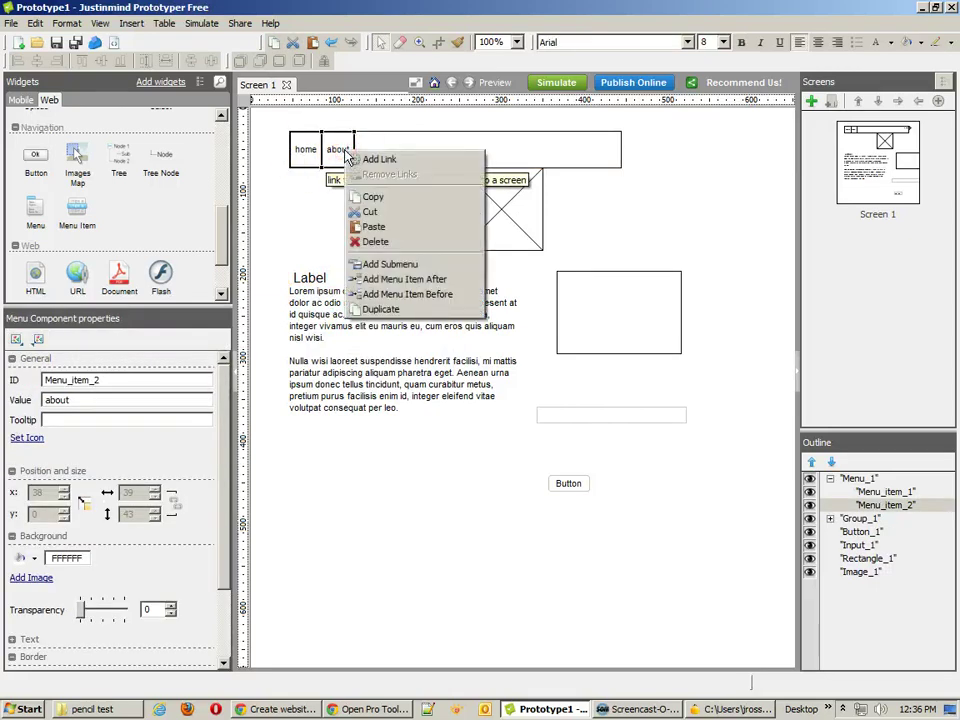
pyautogui.click(390, 264)
pyautogui.click(430, 317)
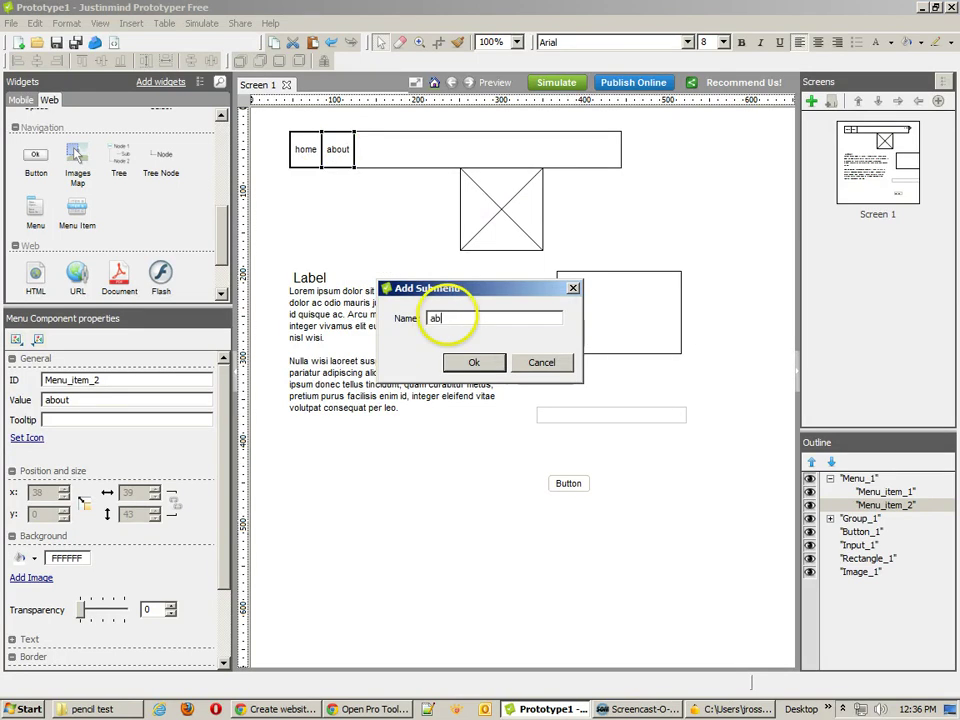
pyautogui.press('Return')
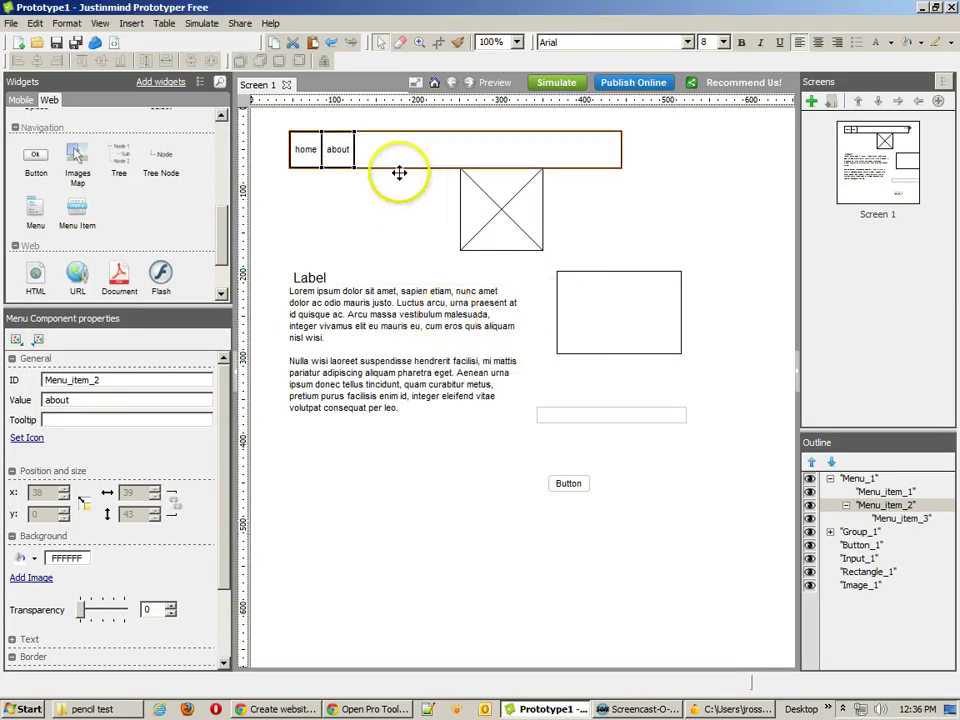
pyautogui.rightClick(338, 156)
# Add a new 'mission' menu item after about.
pyautogui.click(372, 236)
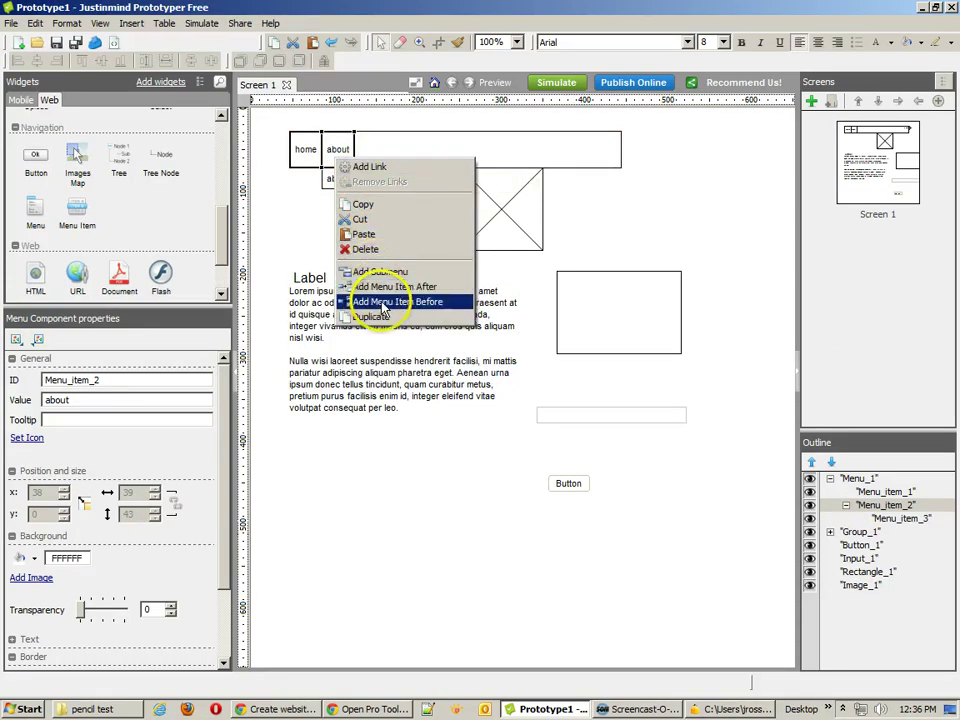
pyautogui.click(386, 287)
pyautogui.click(467, 317)
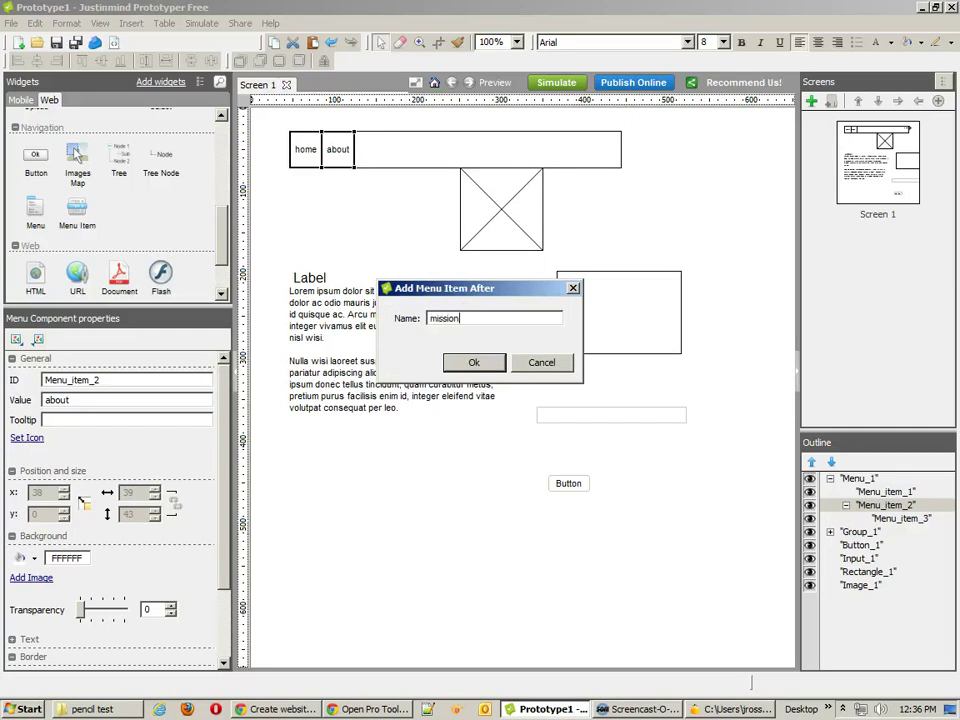
pyautogui.press('Return')
# Move mission into the about dropdown, beneath 'about us'.
pyautogui.click(341, 151)
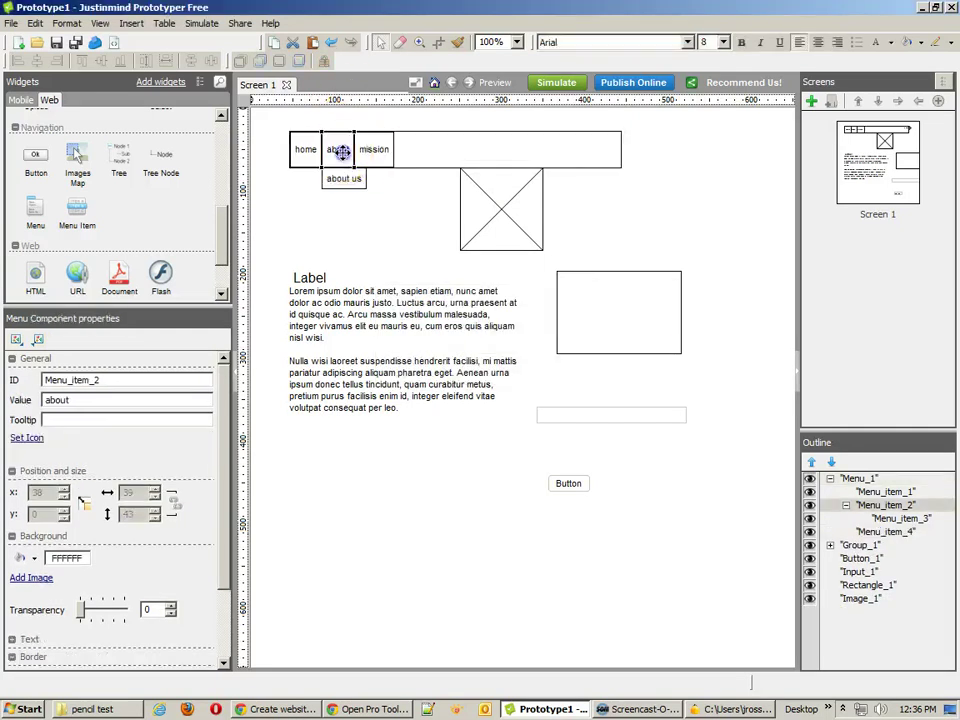
pyautogui.click(373, 150)
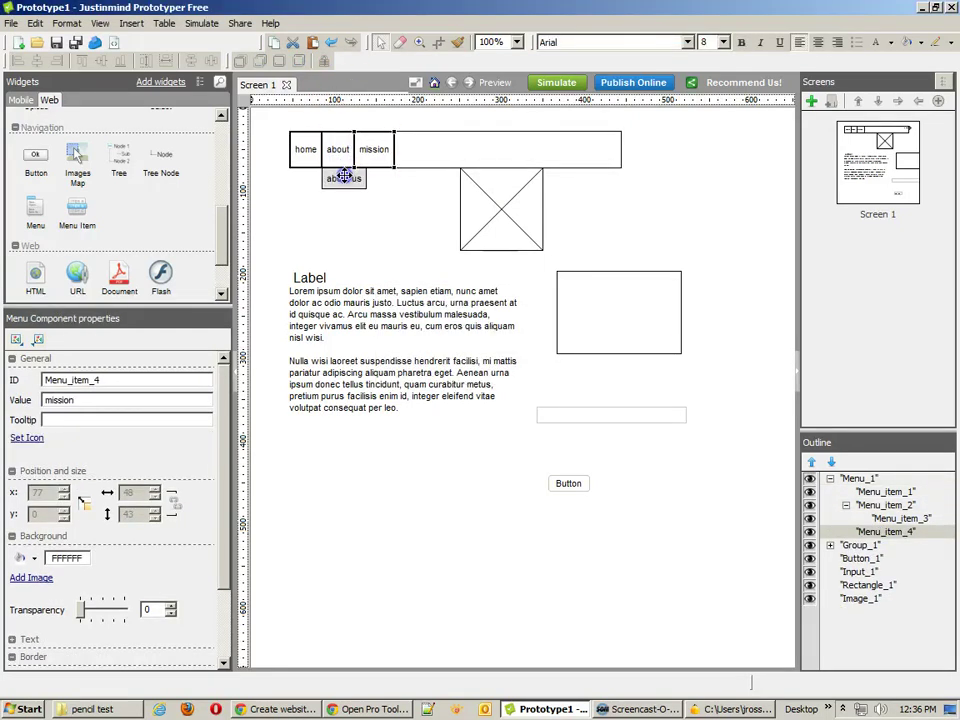
pyautogui.moveTo(343, 183); pyautogui.dragTo(330, 185)
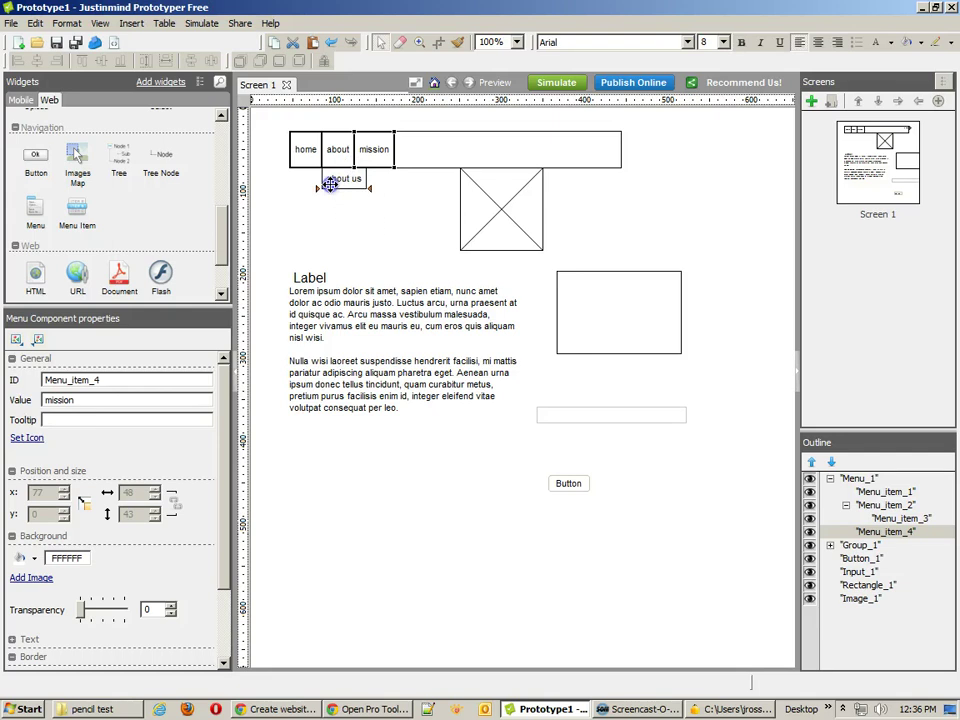
pyautogui.click(337, 150)
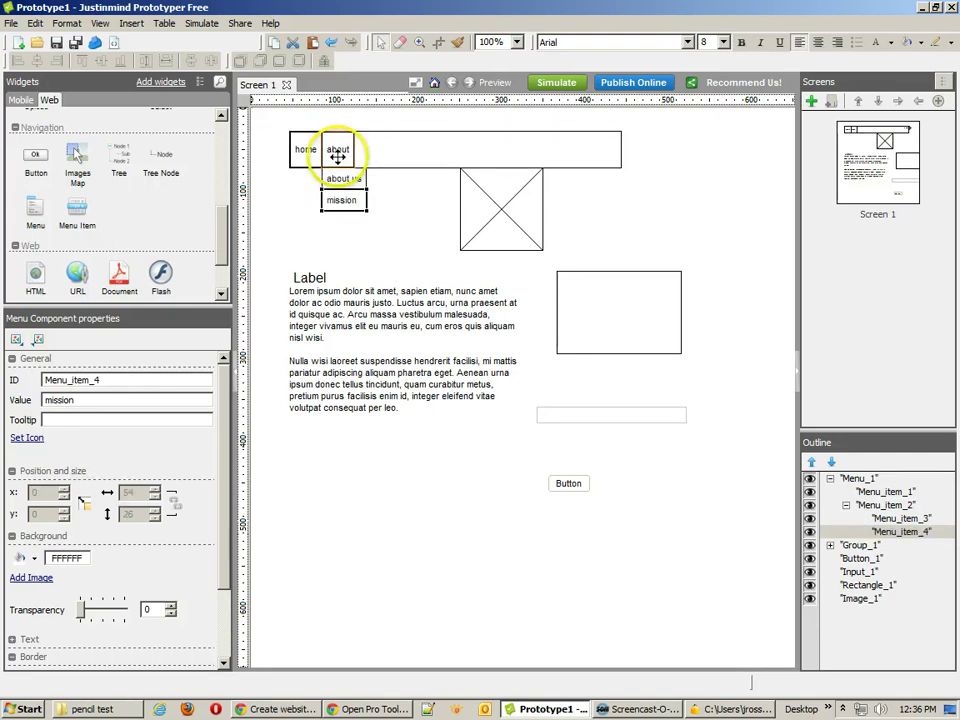
pyautogui.click(338, 180)
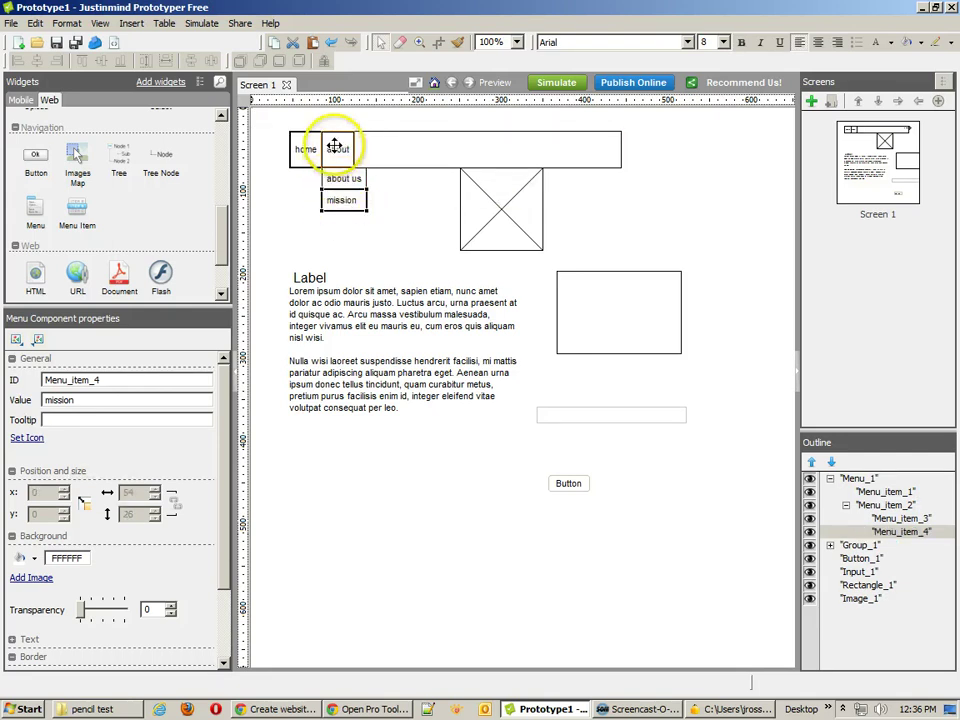
# Add a 'products' item after about, so the top menu reads home, about, products.
pyautogui.click(374, 148)
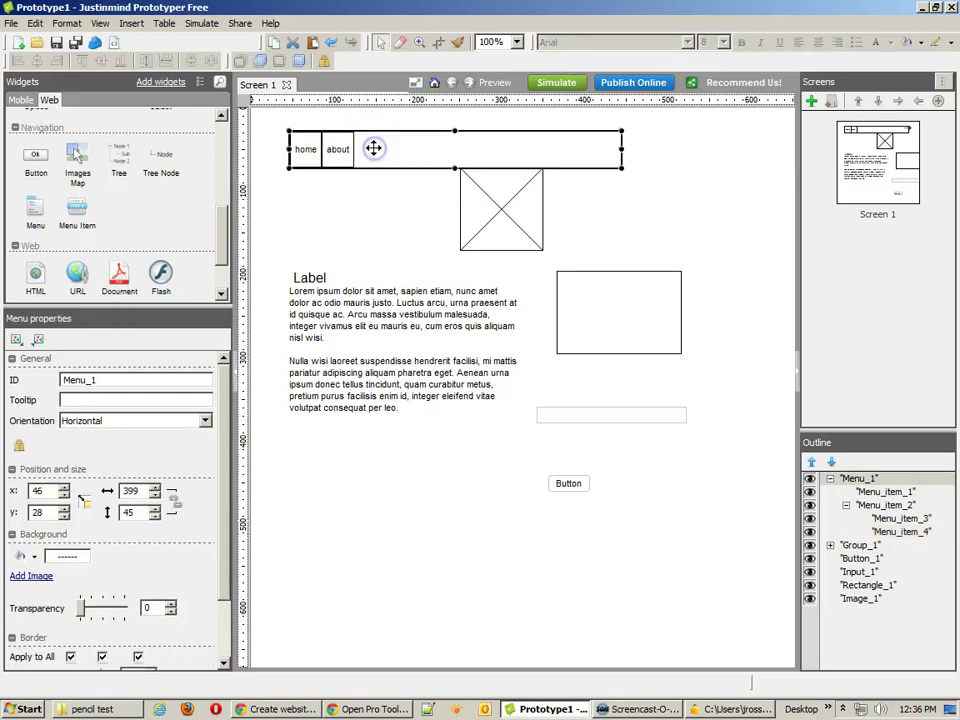
pyautogui.rightClick(378, 150)
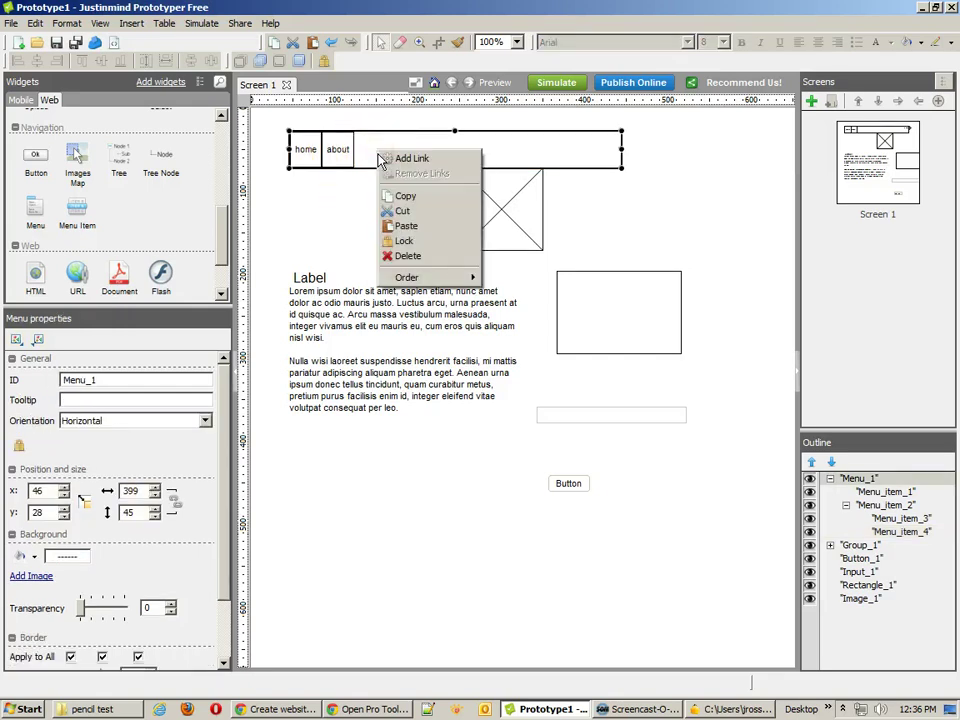
pyautogui.click(363, 147)
pyautogui.rightClick(365, 150)
pyautogui.click(337, 148)
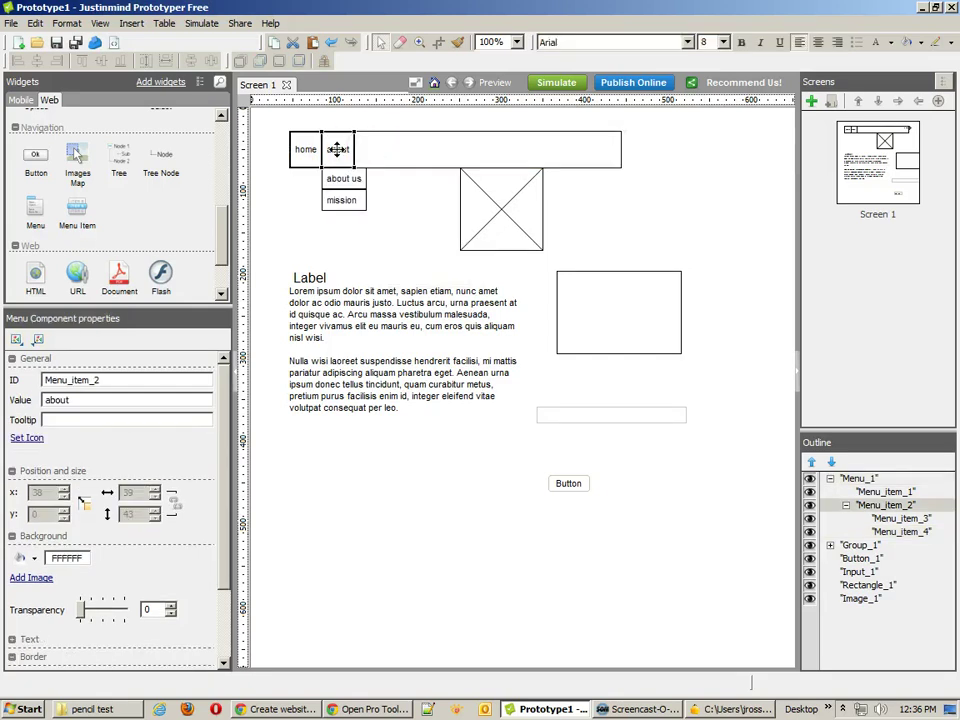
pyautogui.rightClick(340, 151)
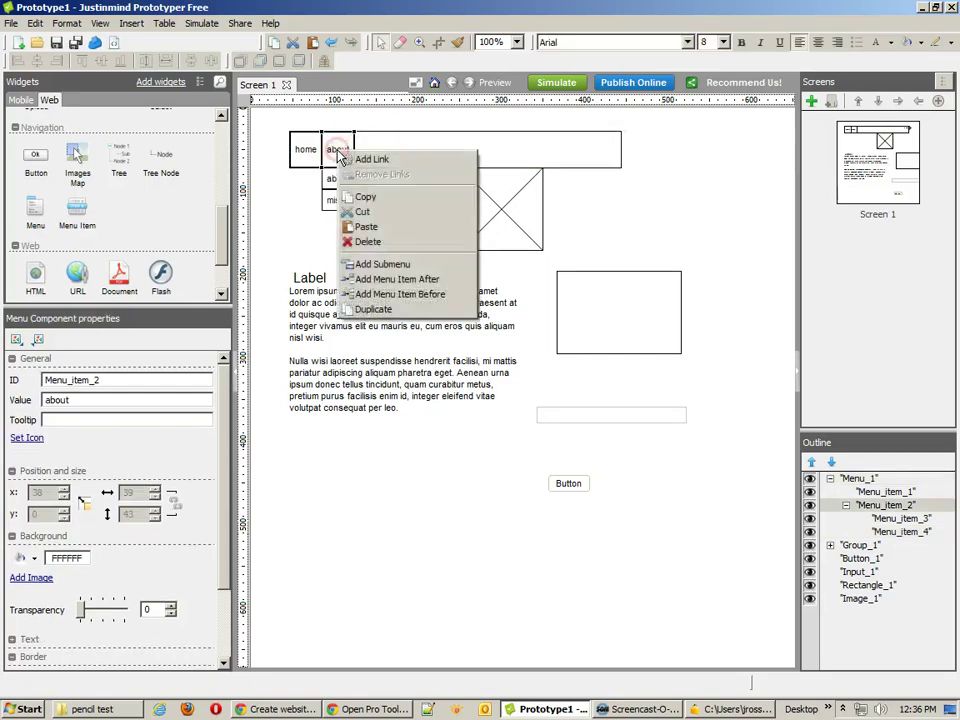
pyautogui.click(385, 281)
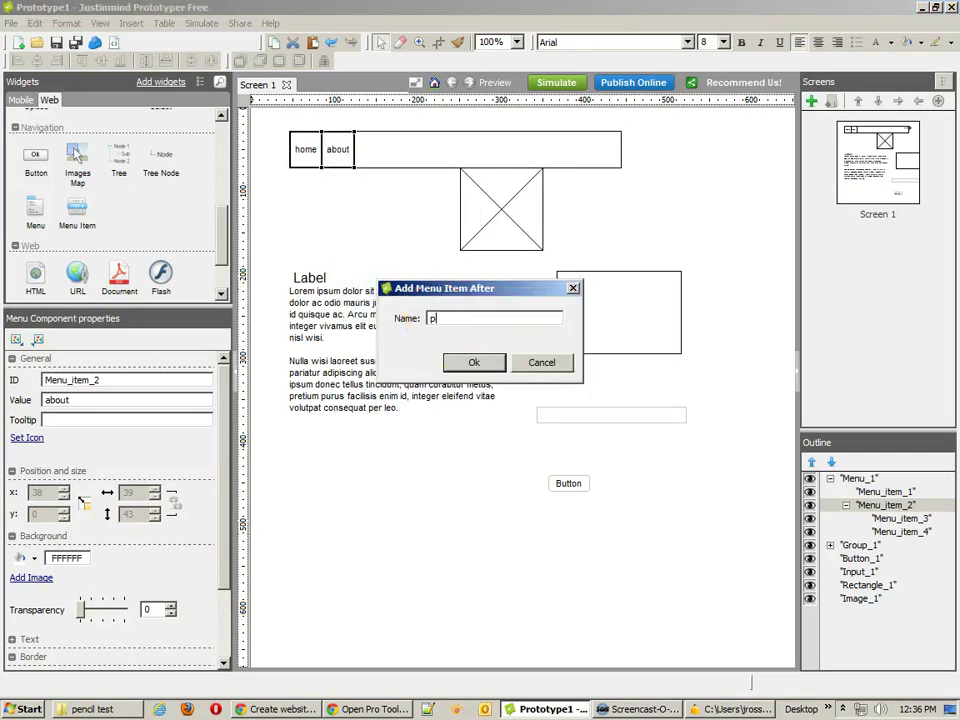
pyautogui.write('products')
pyautogui.press('Return')
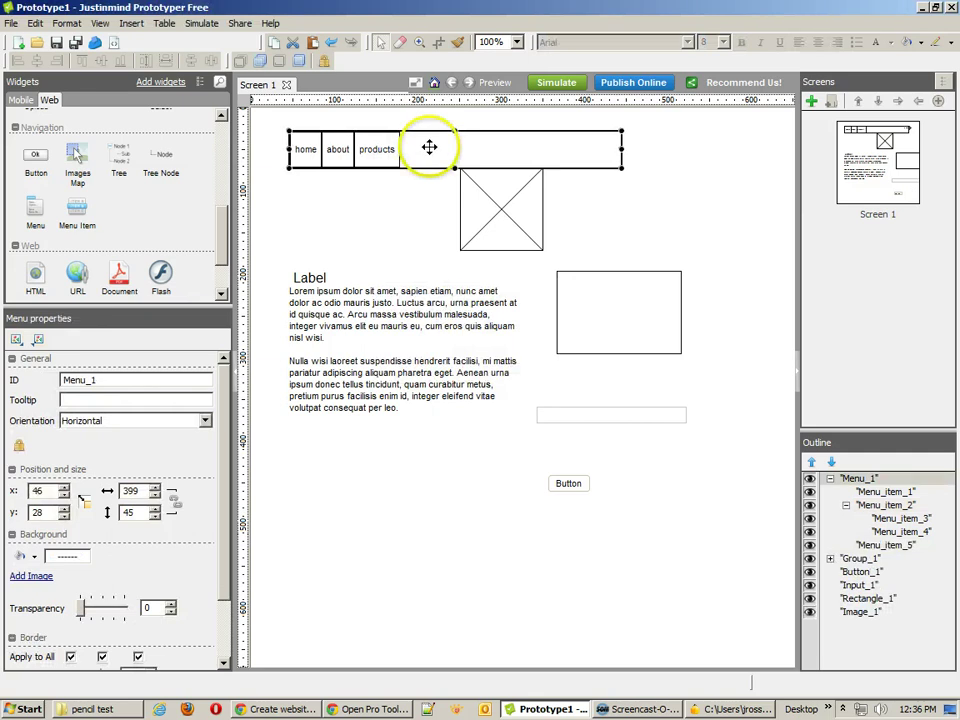
pyautogui.click(379, 151)
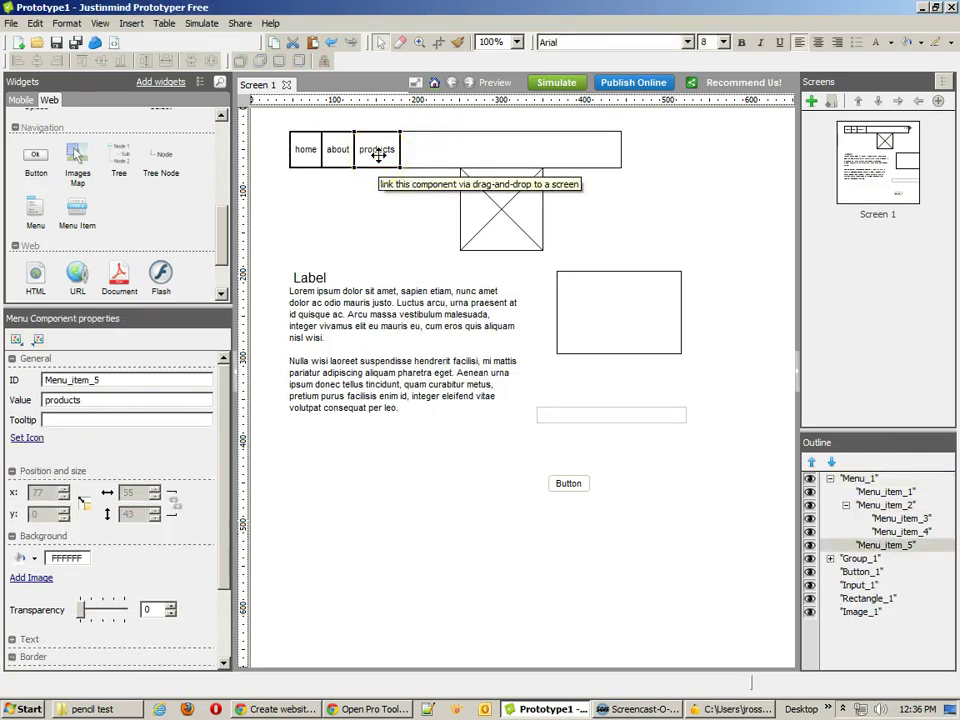
pyautogui.moveTo(362, 152); pyautogui.dragTo(427, 133)
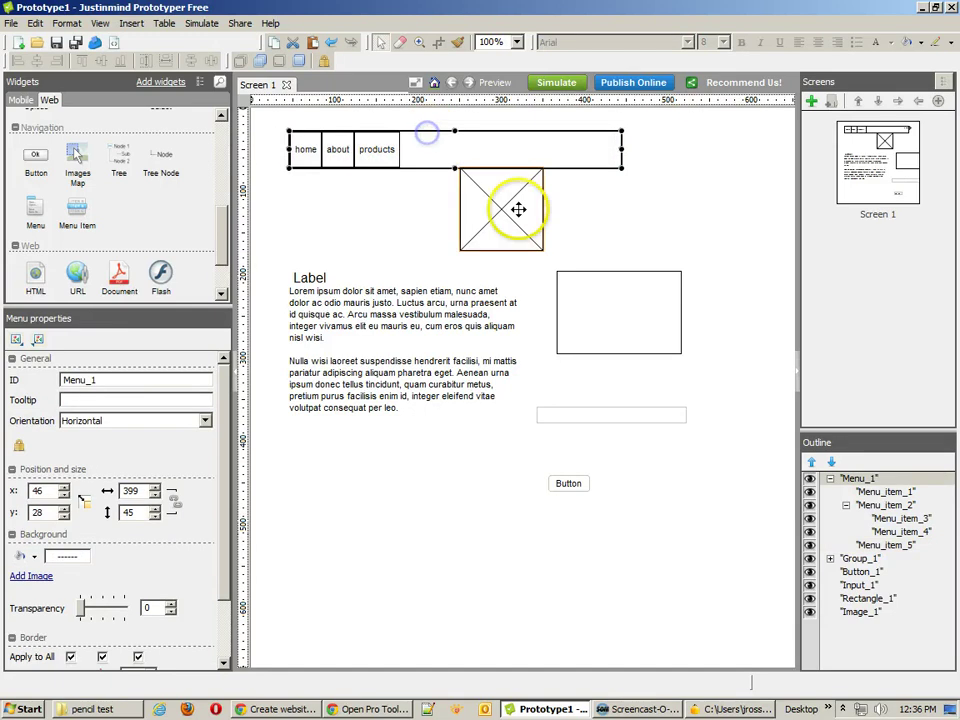
# Put the image top right with the rectangle beside it, text under the menu, input and button below.
pyautogui.moveTo(514, 208); pyautogui.dragTo(560, 216)
pyautogui.moveTo(720, 214); pyautogui.dragTo(720, 214)
pyautogui.click(643, 304)
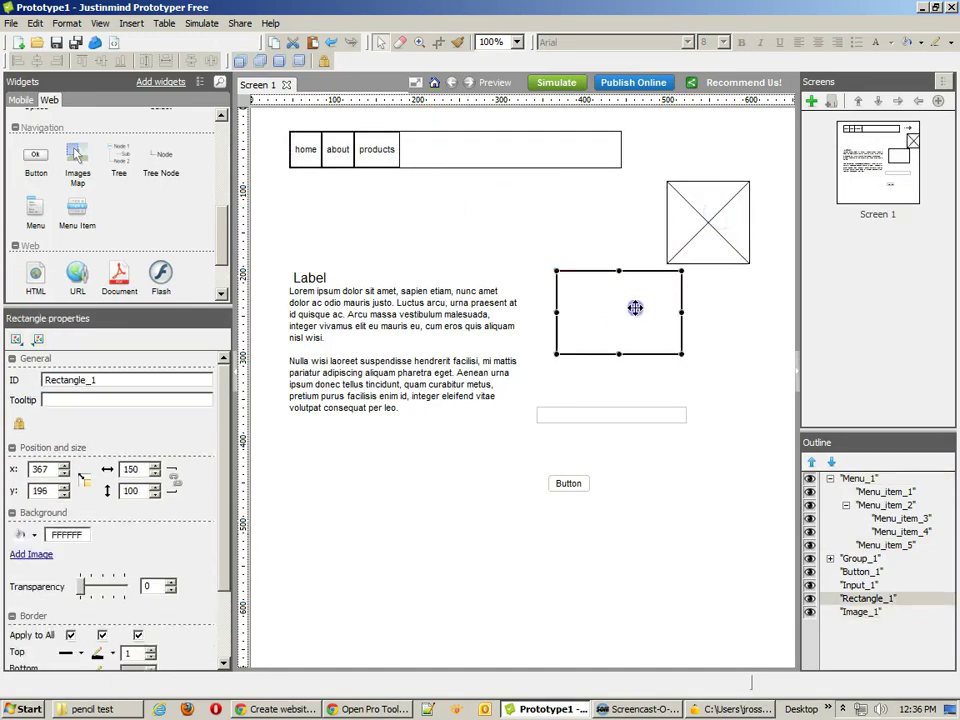
pyautogui.moveTo(634, 306)
pyautogui.mouseDown()
pyautogui.moveTo(634, 326)
pyautogui.moveTo(626, 322)
pyautogui.mouseUp()
pyautogui.moveTo(306, 275); pyautogui.dragTo(307, 187)
pyautogui.moveTo(619, 304); pyautogui.dragTo(598, 198)
pyautogui.moveTo(611, 410); pyautogui.dragTo(611, 281)
pyautogui.moveTo(568, 482); pyautogui.dragTo(737, 278)
pyautogui.click(726, 379)
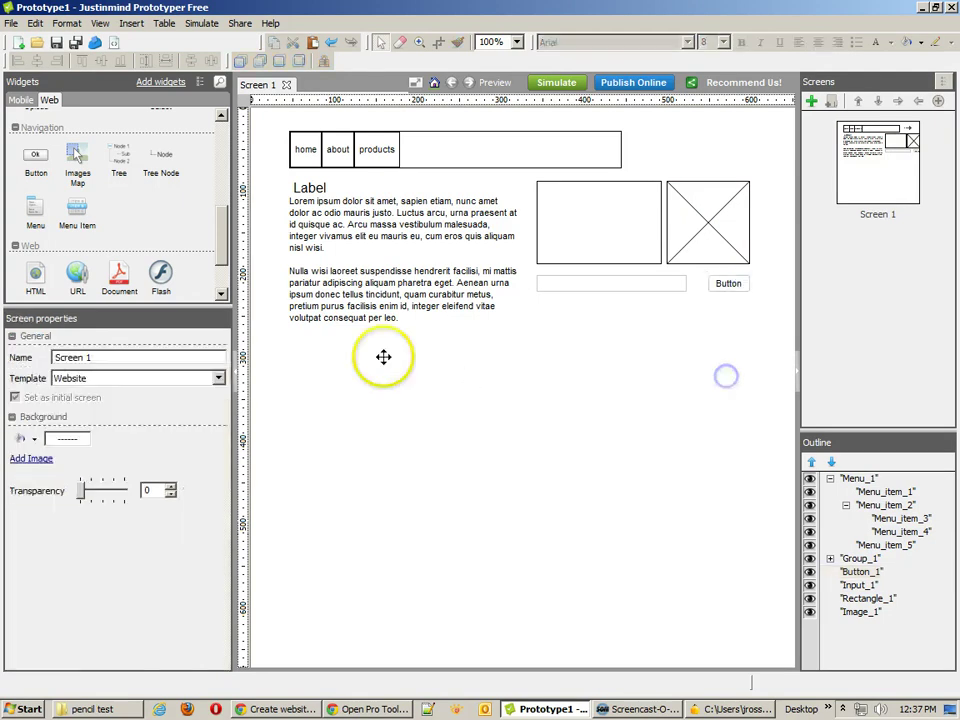
# Duplicate Screen 1 as a new screen named 'about'.
pyautogui.moveTo(328, 145)
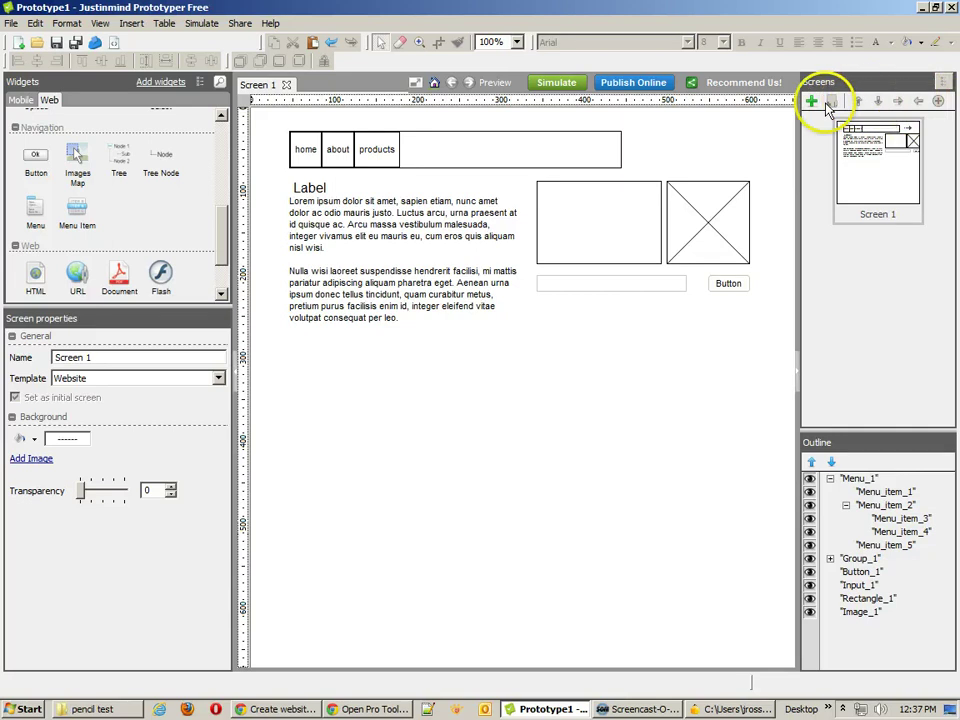
pyautogui.rightClick(864, 160)
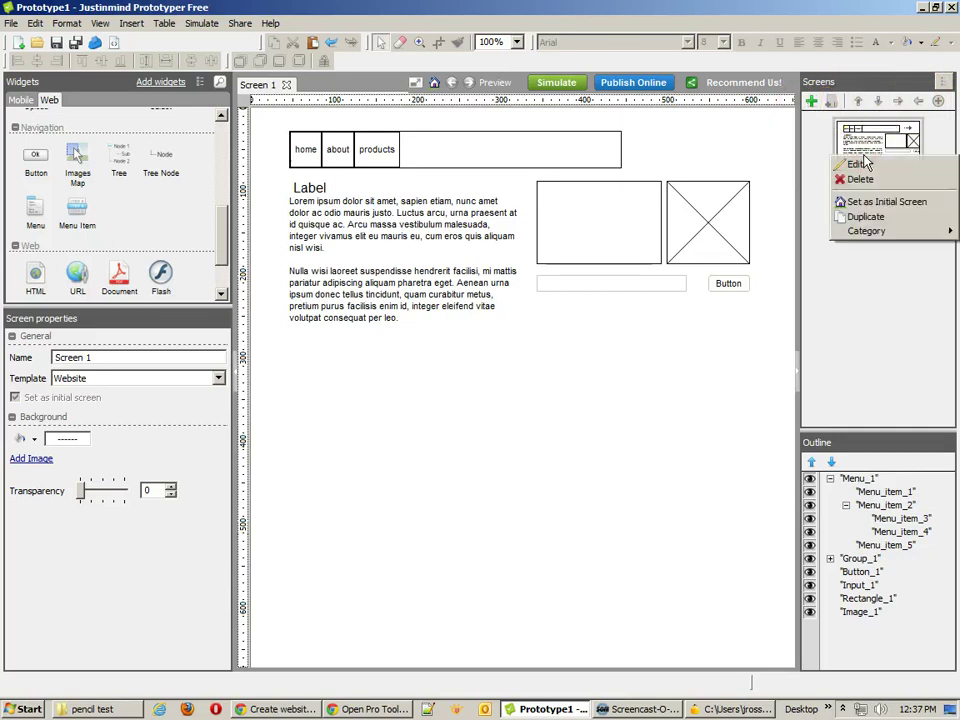
pyautogui.click(869, 218)
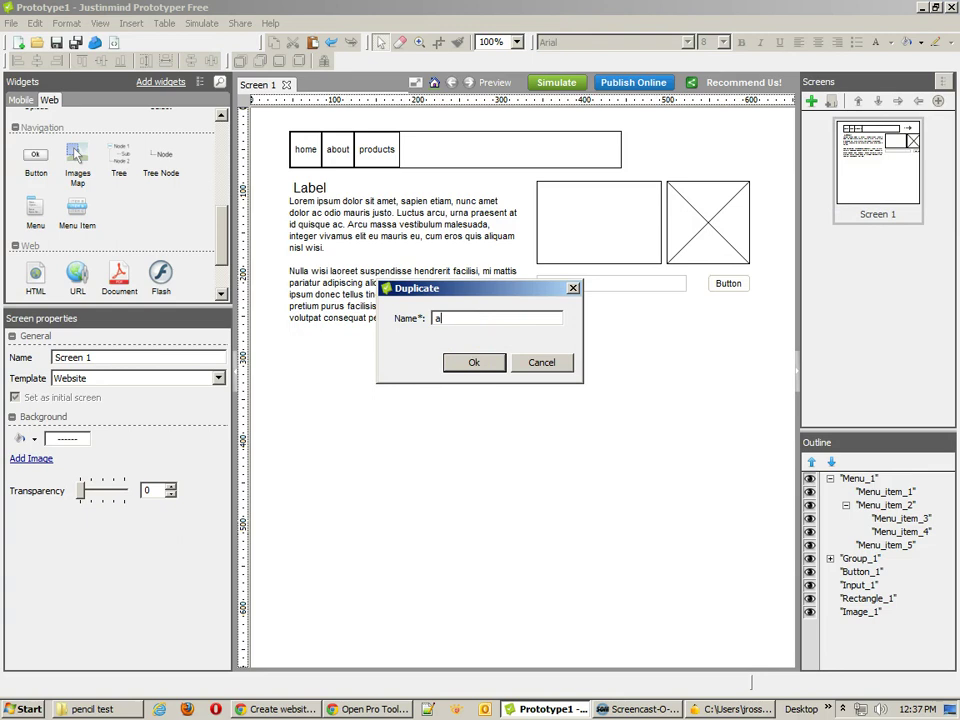
pyautogui.click(470, 362)
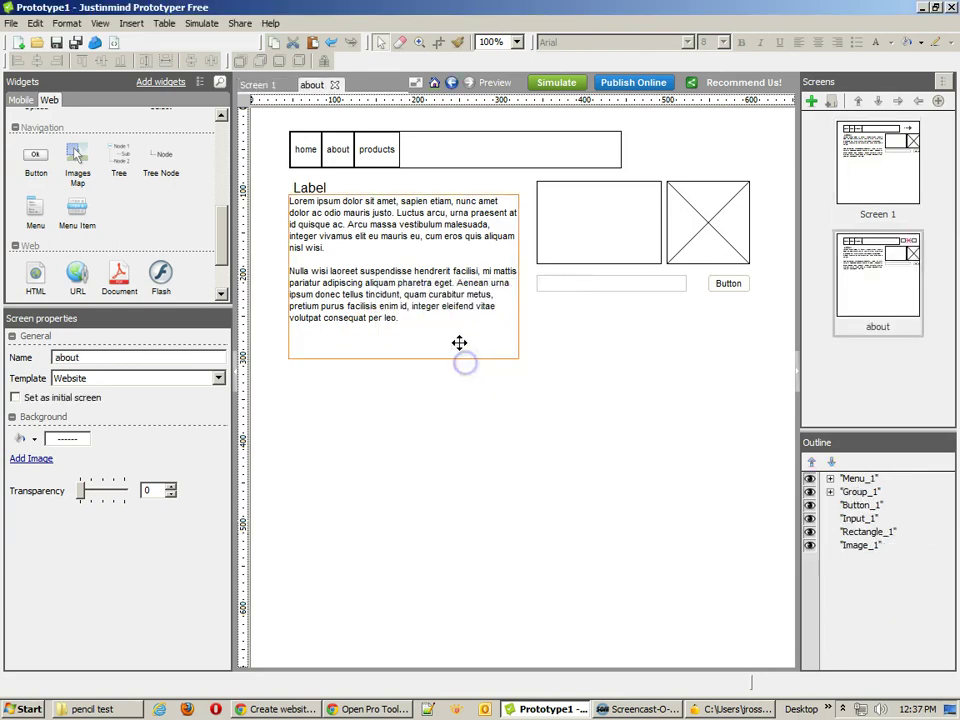
# Delete the rectangle, image and input field from the about screen and move the button below the text.
pyautogui.click(418, 224)
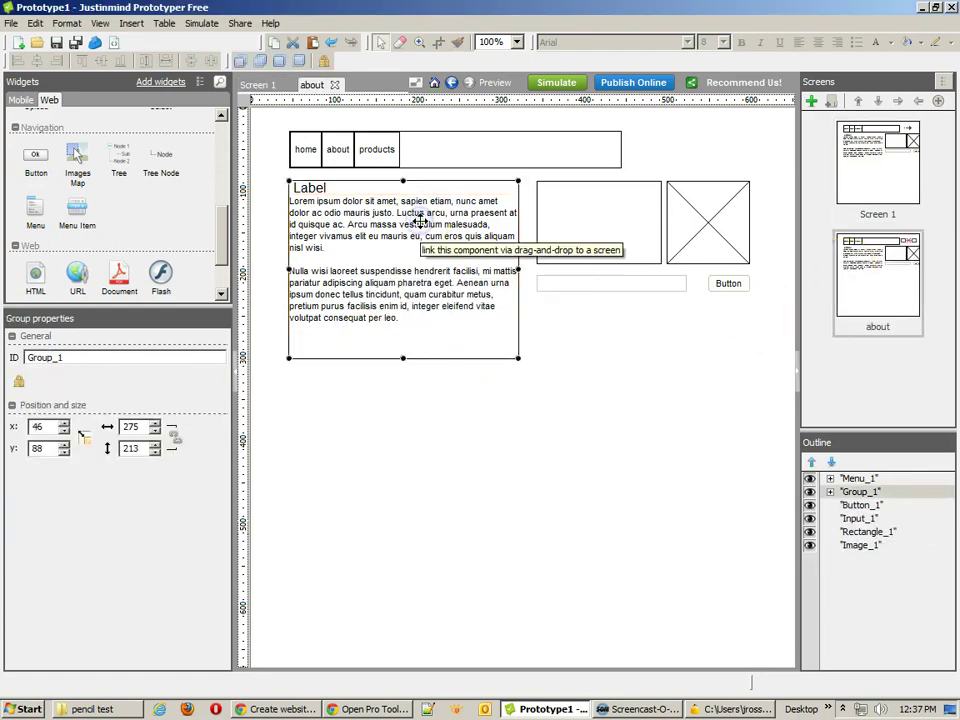
pyautogui.click(617, 199)
pyautogui.press('Delete')
pyautogui.click(694, 214)
pyautogui.press('Delete')
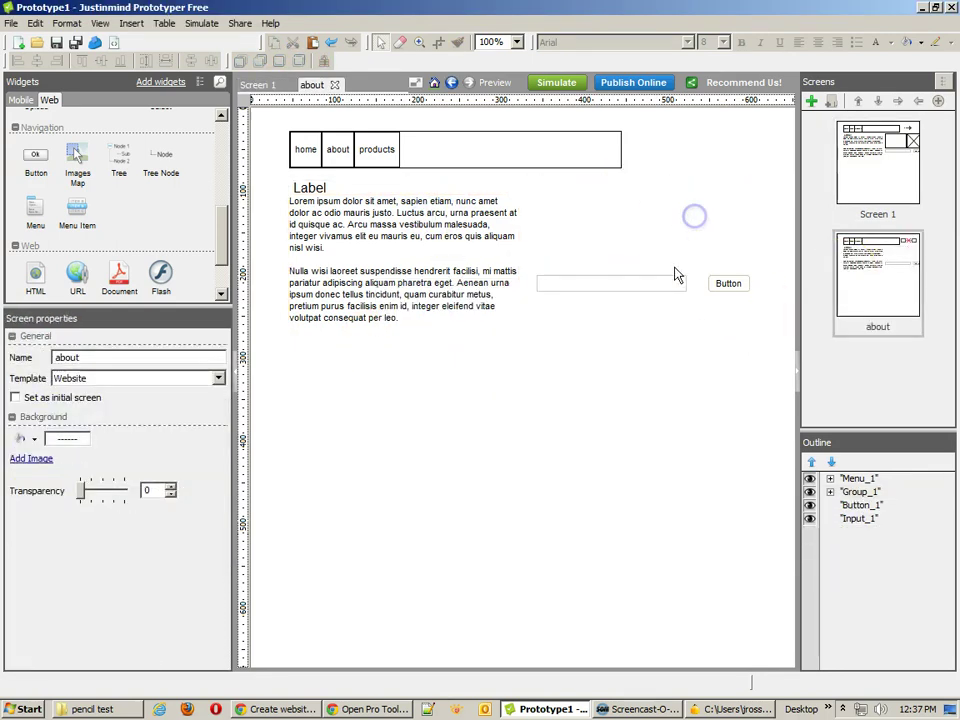
pyautogui.click(681, 284)
pyautogui.press('Delete')
pyautogui.click(720, 284)
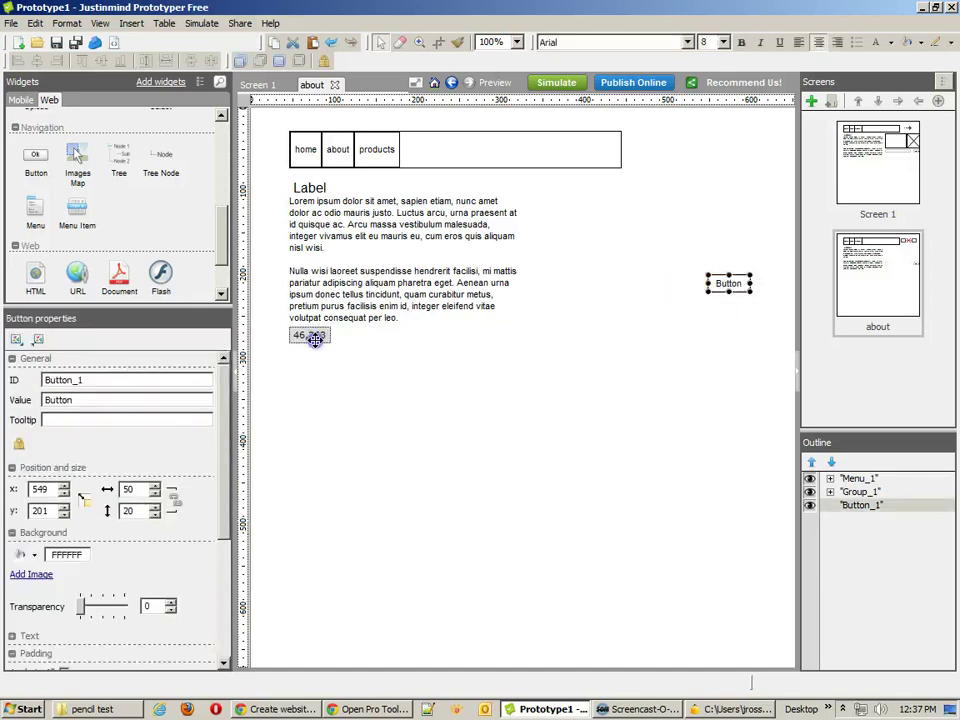
pyautogui.moveTo(315, 340); pyautogui.dragTo(315, 338)
# Duplicate the about screen as 'products' and select its label and text block.
pyautogui.click(458, 400)
pyautogui.click(865, 190)
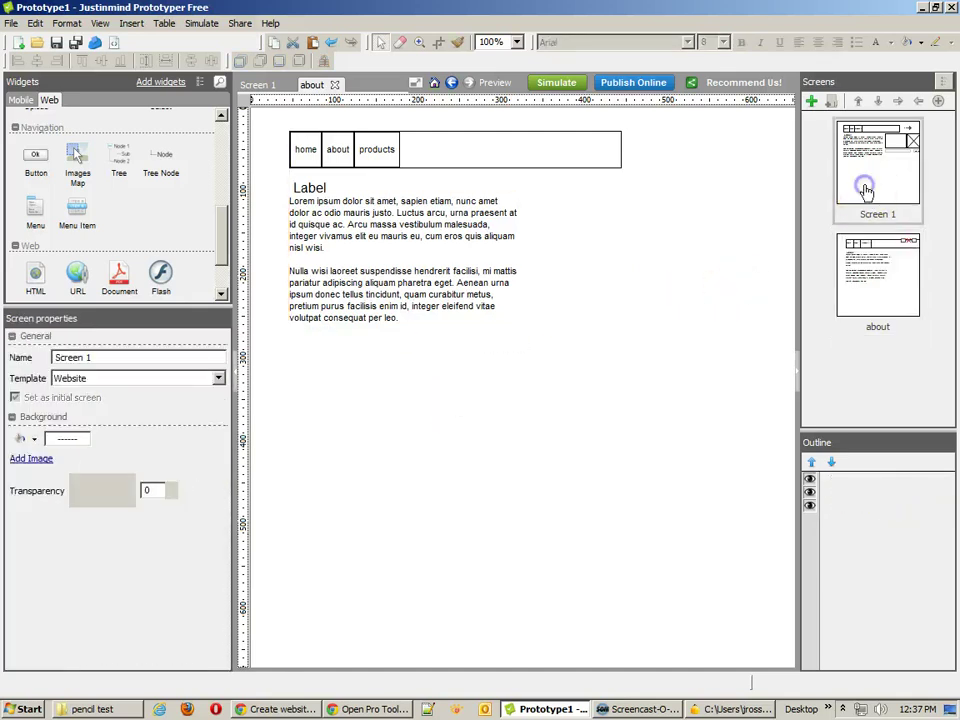
pyautogui.click(874, 274)
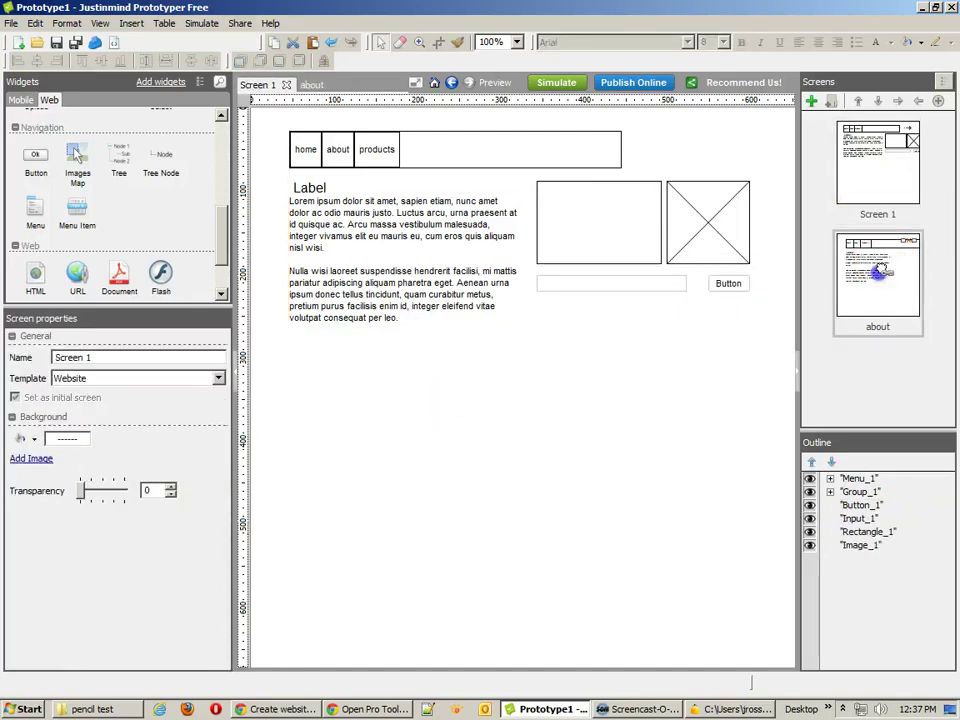
pyautogui.click(908, 133)
pyautogui.click(874, 296)
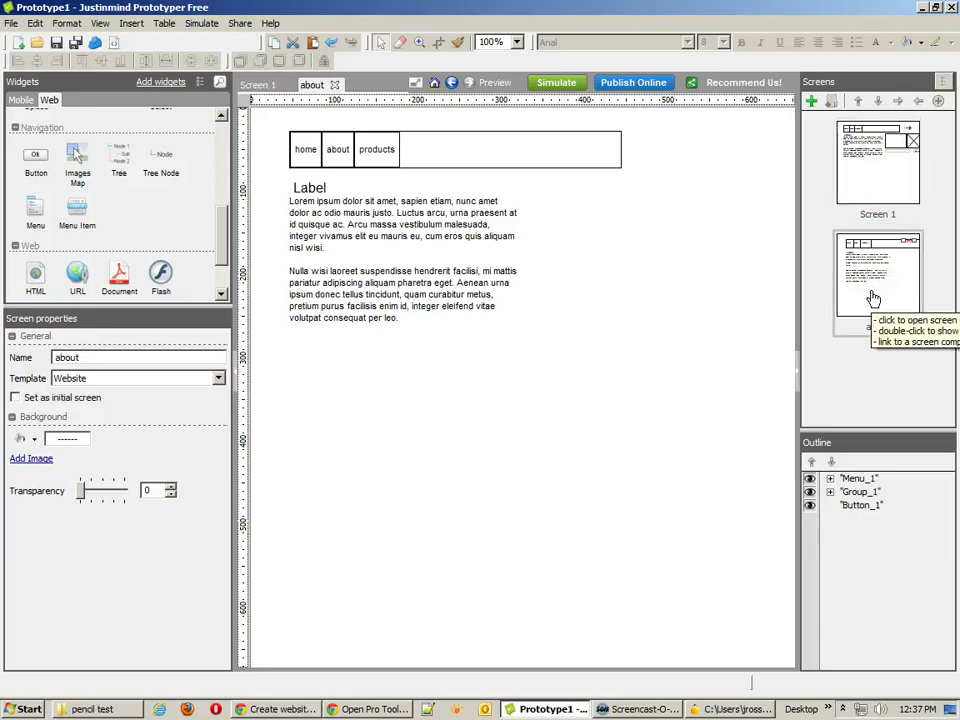
pyautogui.rightClick(873, 298)
pyautogui.click(872, 353)
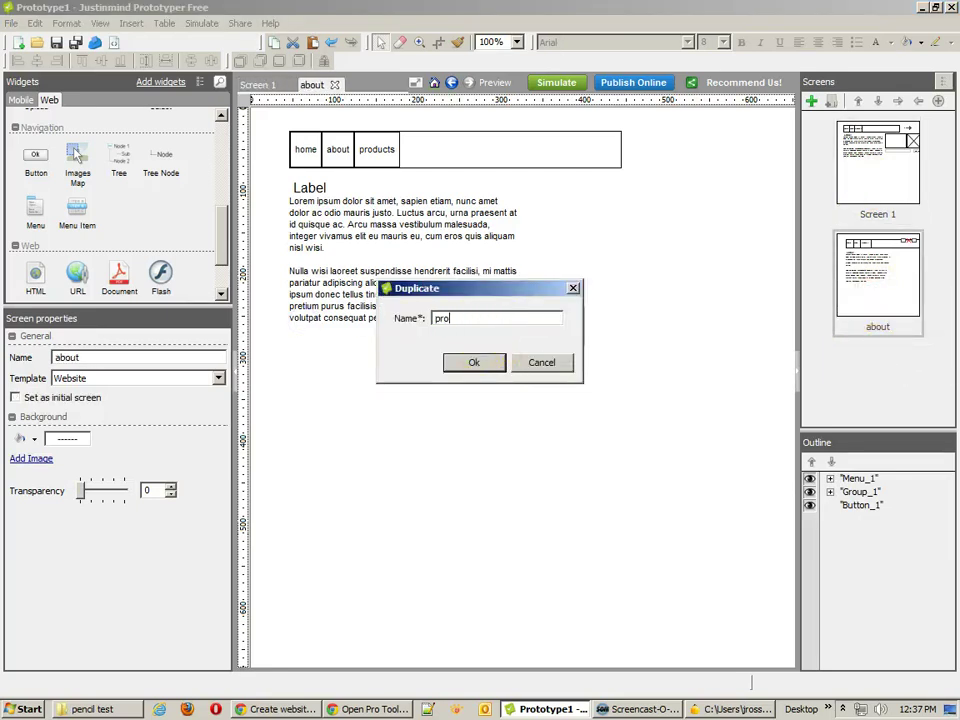
pyautogui.write('products')
pyautogui.press('Return')
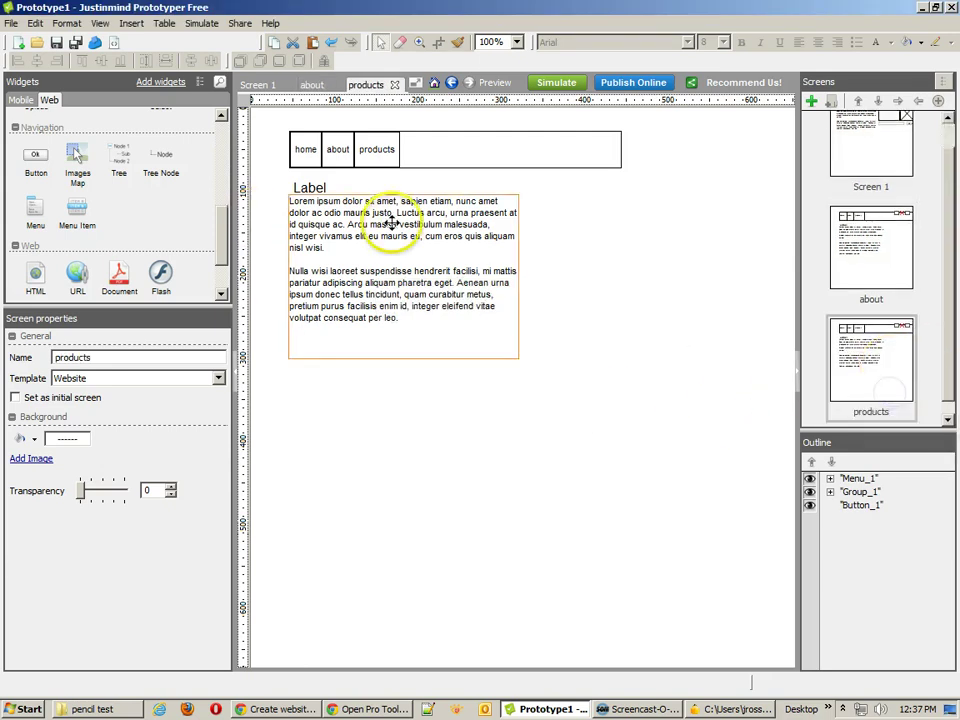
pyautogui.moveTo(399, 223); pyautogui.dragTo(396, 330)
# Replace the text group with three image placeholders in a row, moving the button beside them.
pyautogui.press('Delete')
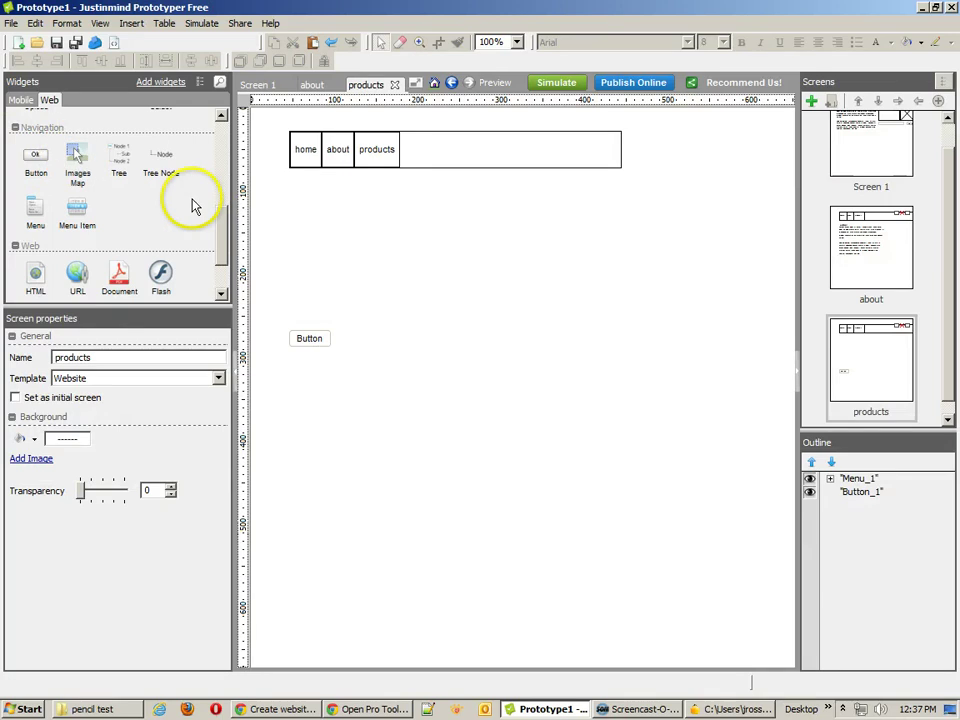
pyautogui.scroll(5, 219, 214)
pyautogui.moveTo(77, 150); pyautogui.dragTo(288, 188)
pyautogui.click(343, 226)
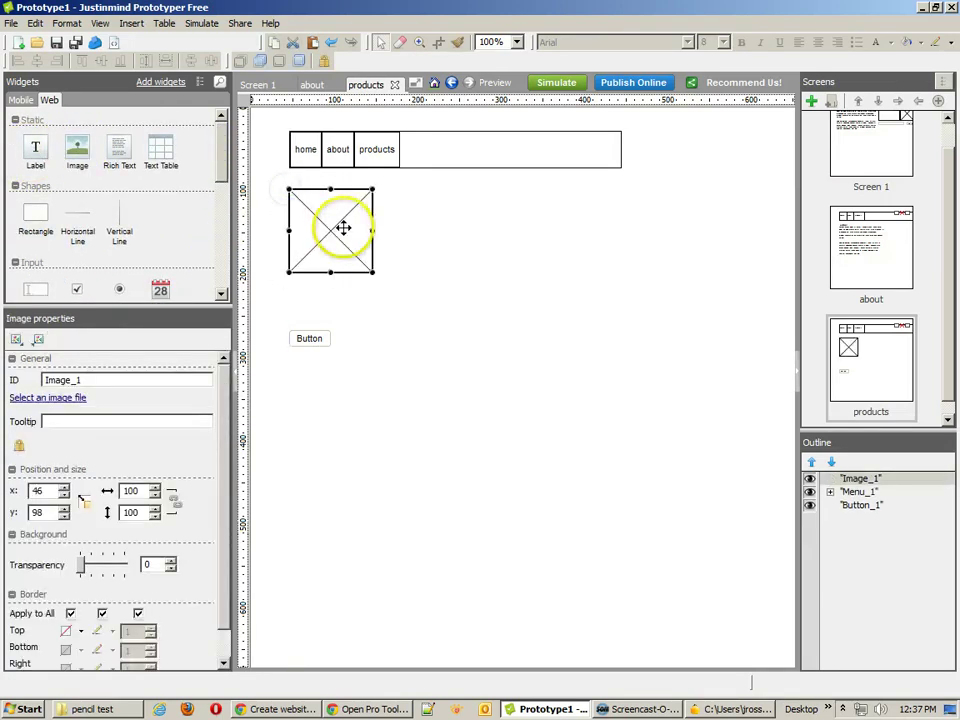
pyautogui.hotkey('ctrl', 'd')
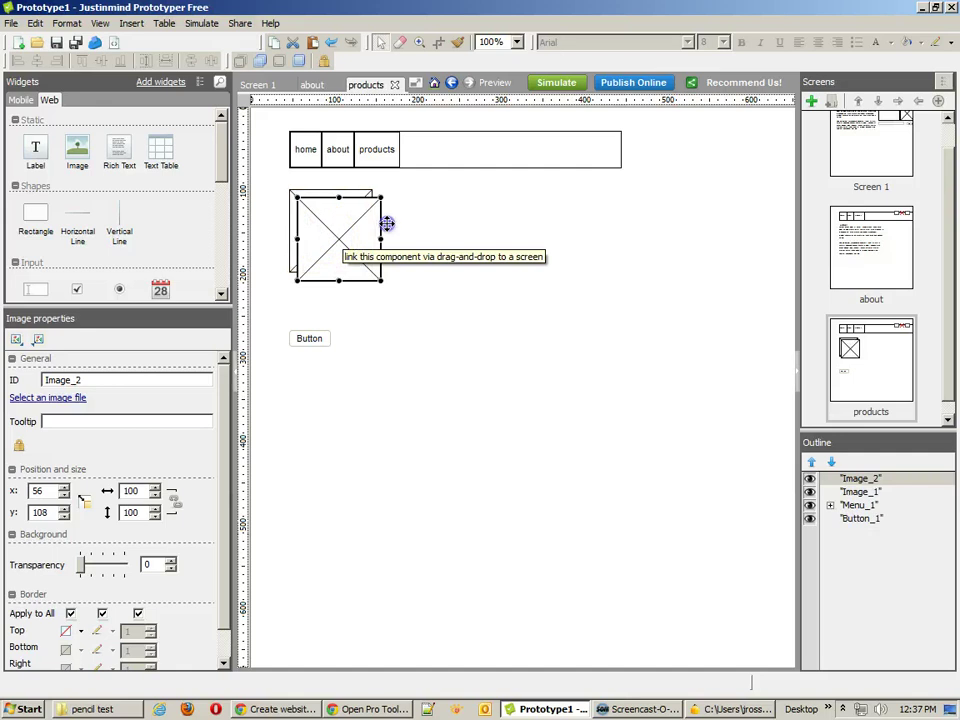
pyautogui.moveTo(386, 223); pyautogui.dragTo(508, 236)
pyautogui.hotkey('ctrl', 'd')
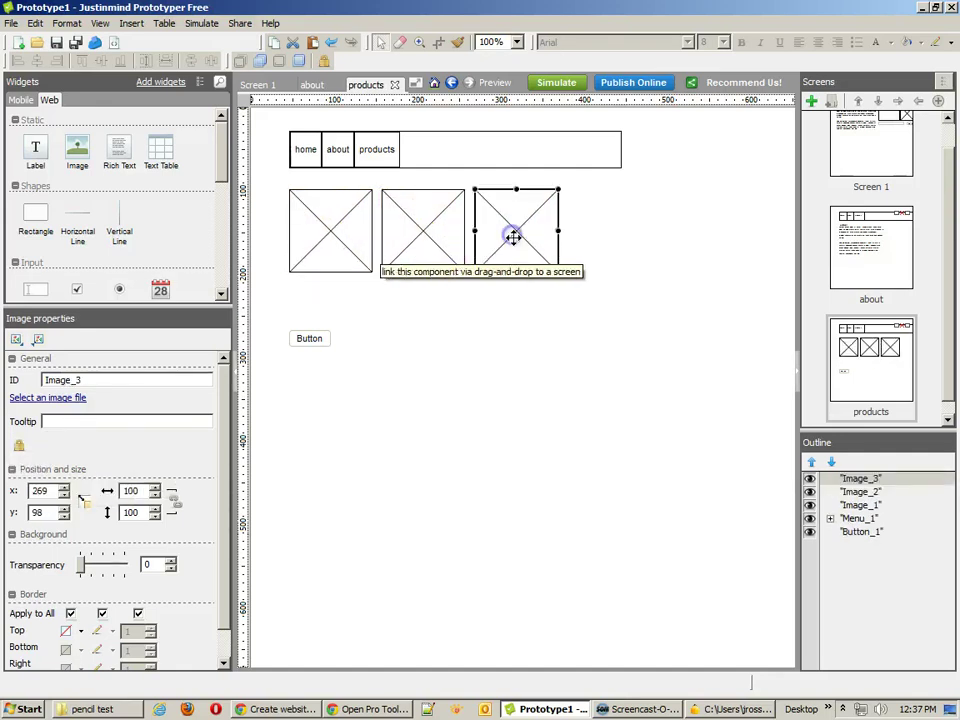
pyautogui.click(545, 309)
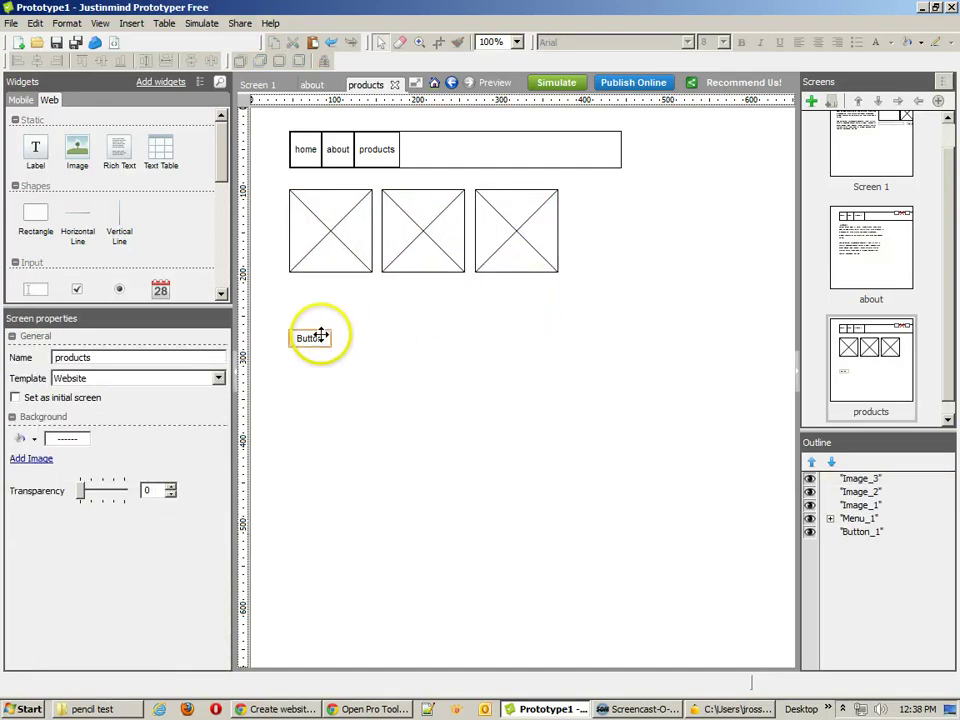
pyautogui.moveTo(317, 337); pyautogui.dragTo(614, 264)
pyautogui.click(634, 410)
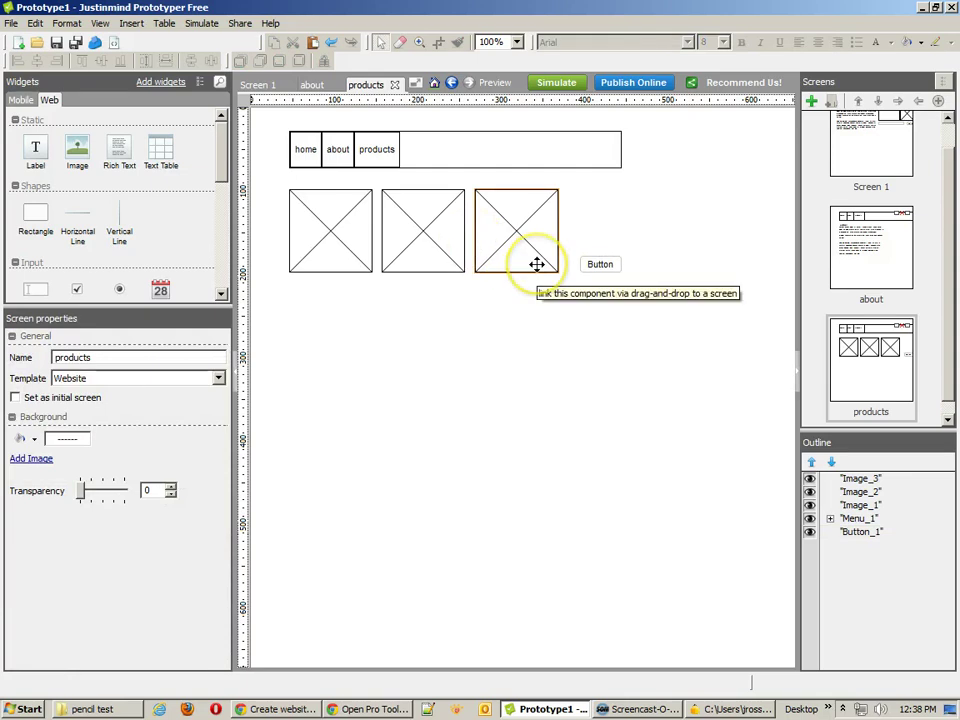
# On Screen 1, link the home menu item to Screen 1 via Add Link.
pyautogui.click(872, 186)
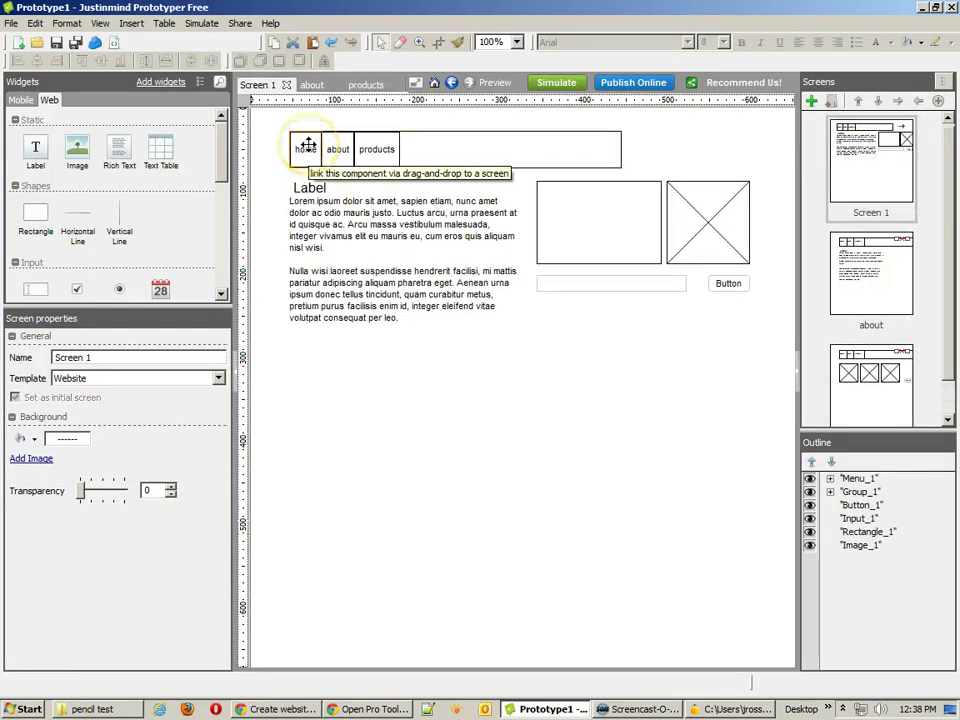
pyautogui.click(307, 147)
pyautogui.rightClick(310, 148)
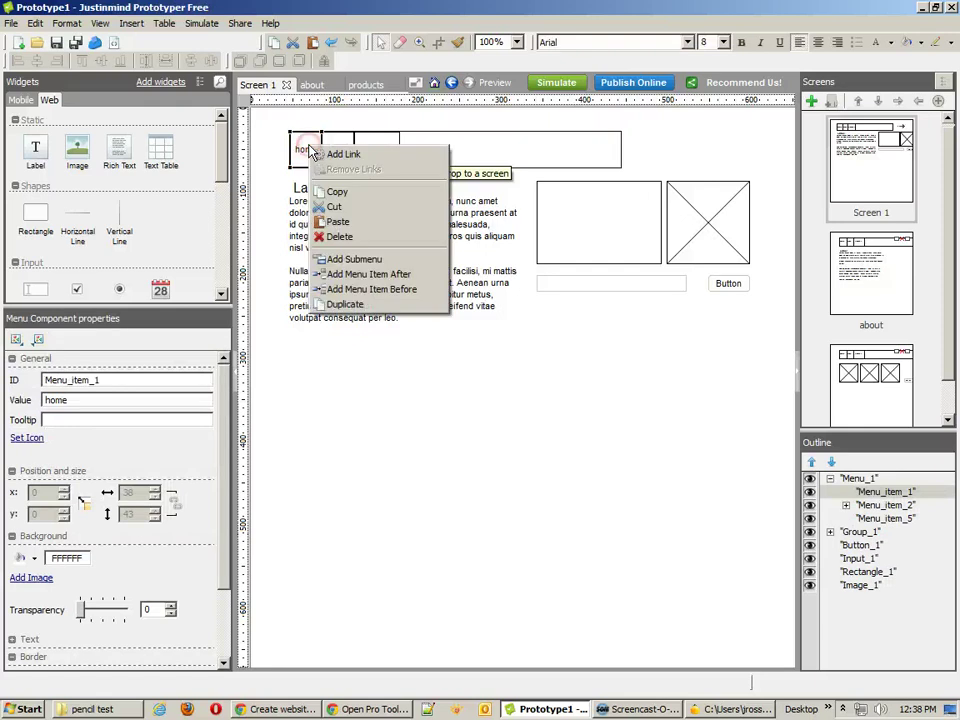
pyautogui.click(335, 156)
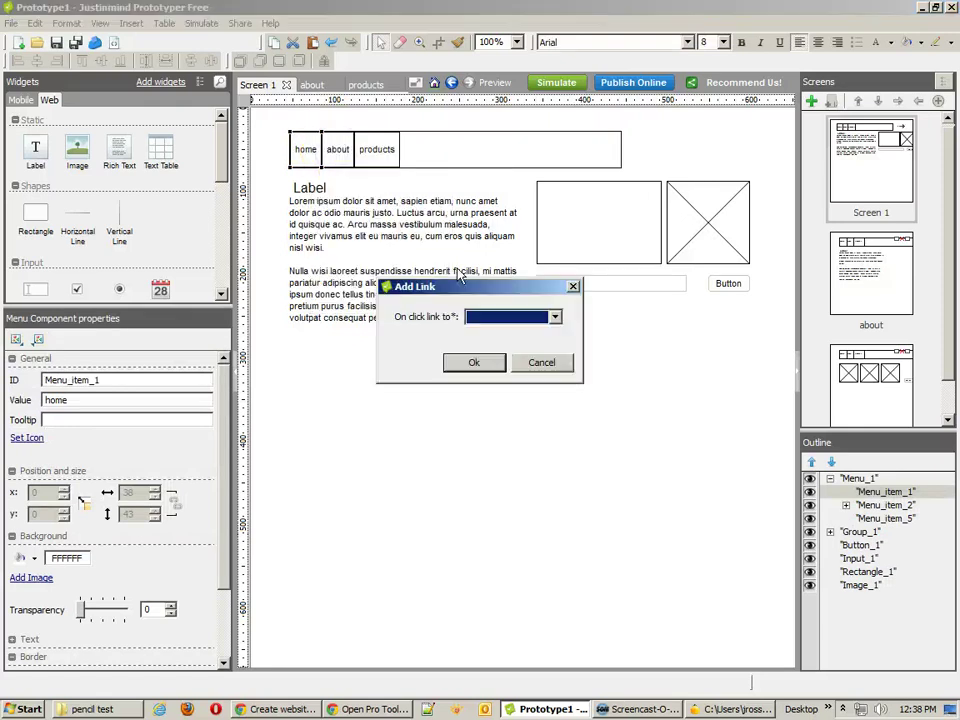
pyautogui.click(548, 317)
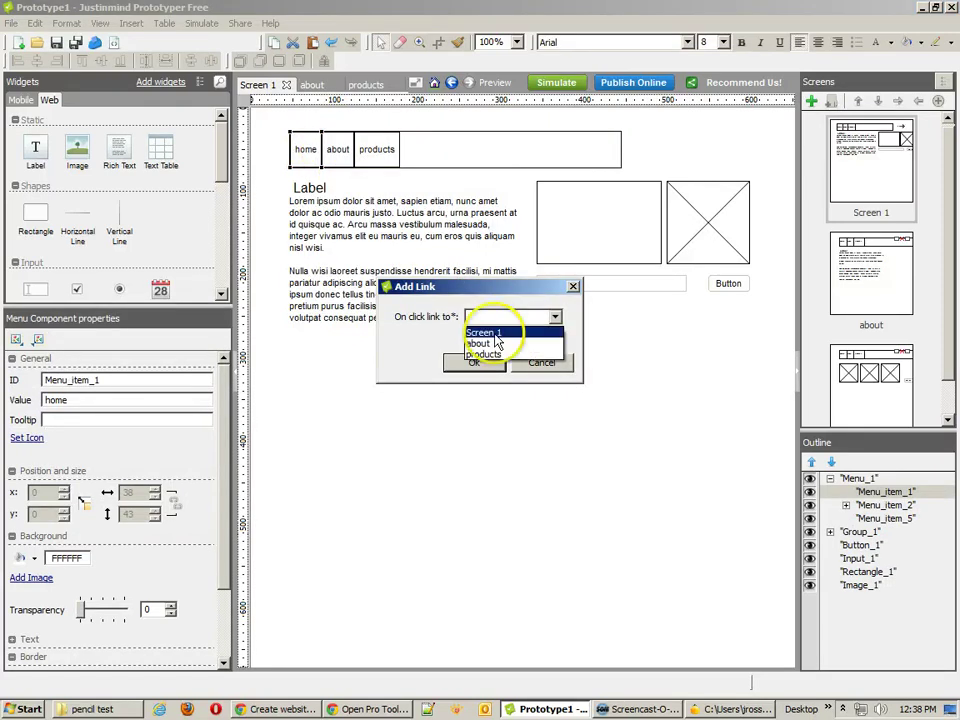
pyautogui.click(494, 334)
pyautogui.click(489, 361)
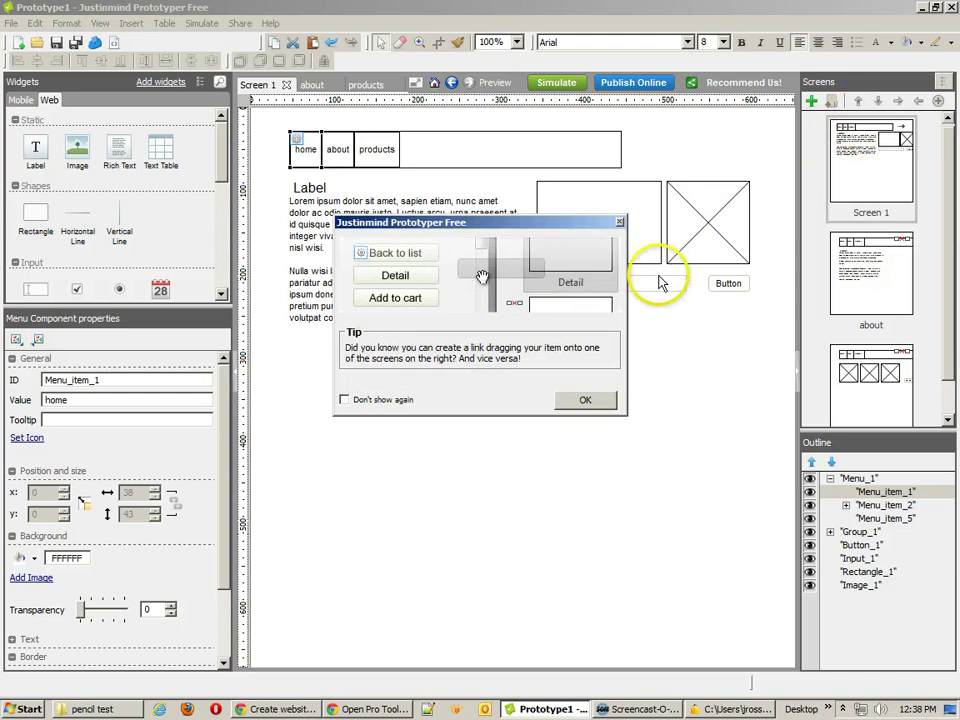
# Dismiss the tip, link about and products to their screens, and open the about screen.
pyautogui.moveTo(498, 223); pyautogui.dragTo(506, 319)
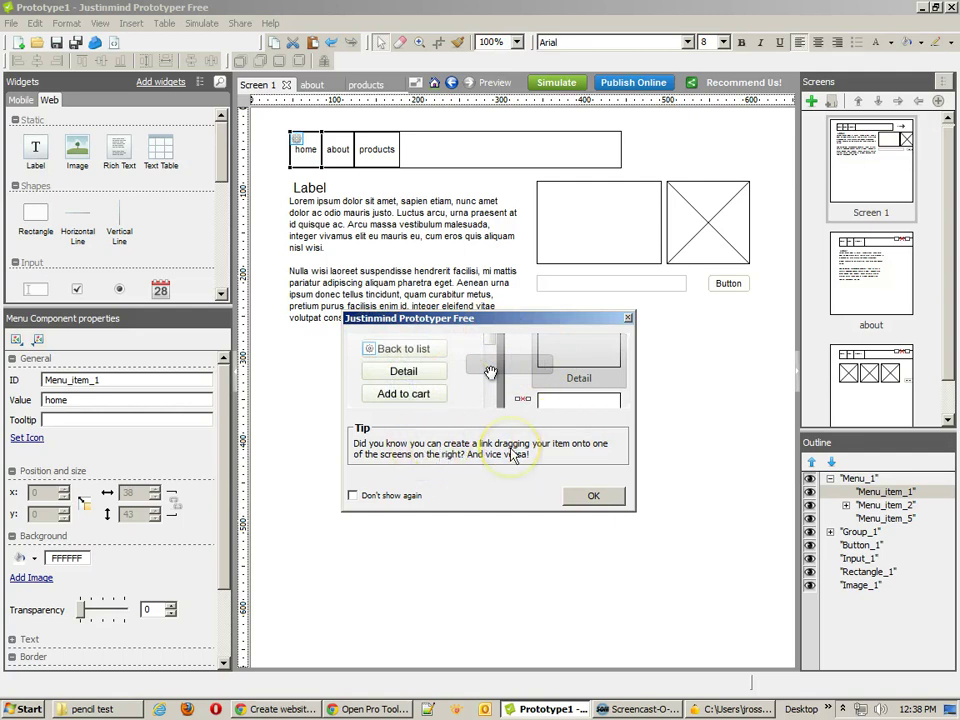
pyautogui.click(355, 495)
pyautogui.click(593, 496)
pyautogui.click(339, 148)
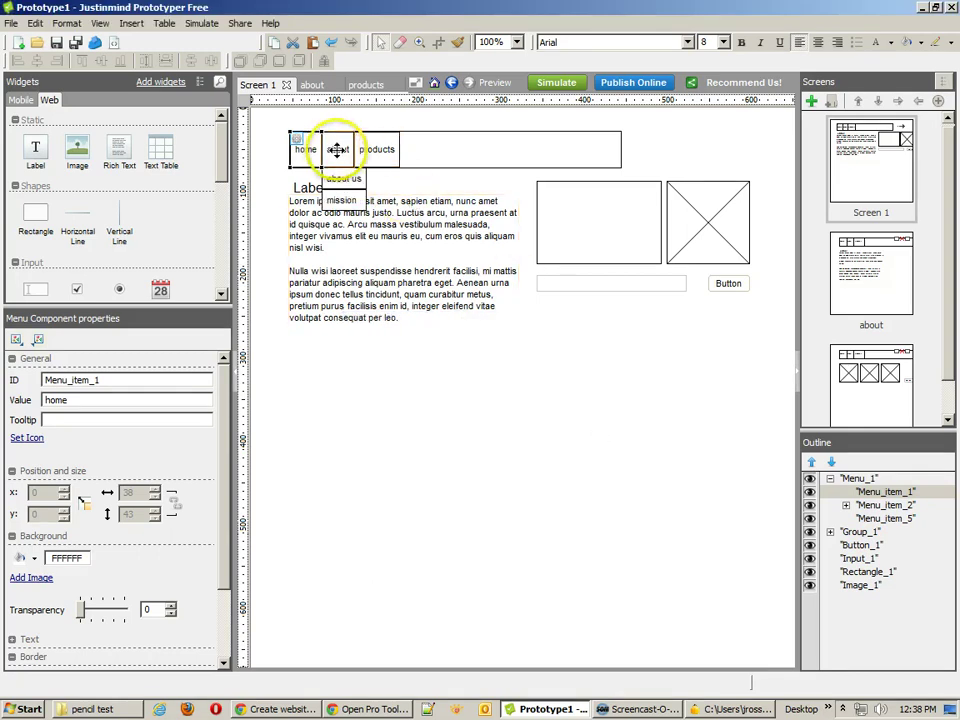
pyautogui.moveTo(395, 148); pyautogui.dragTo(825, 300)
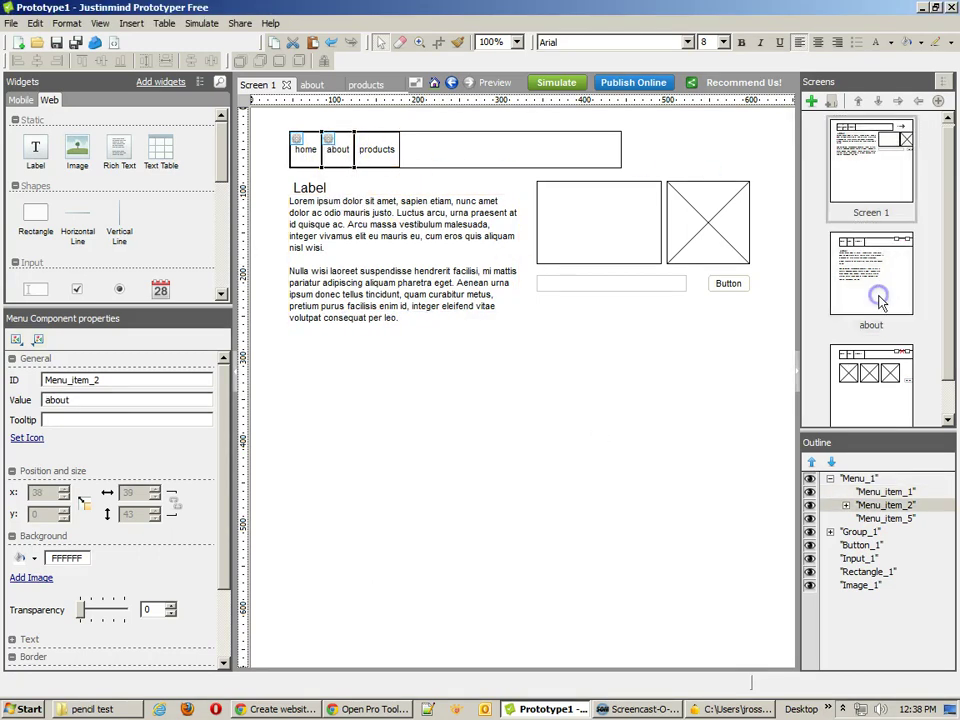
pyautogui.moveTo(380, 150); pyautogui.dragTo(855, 370)
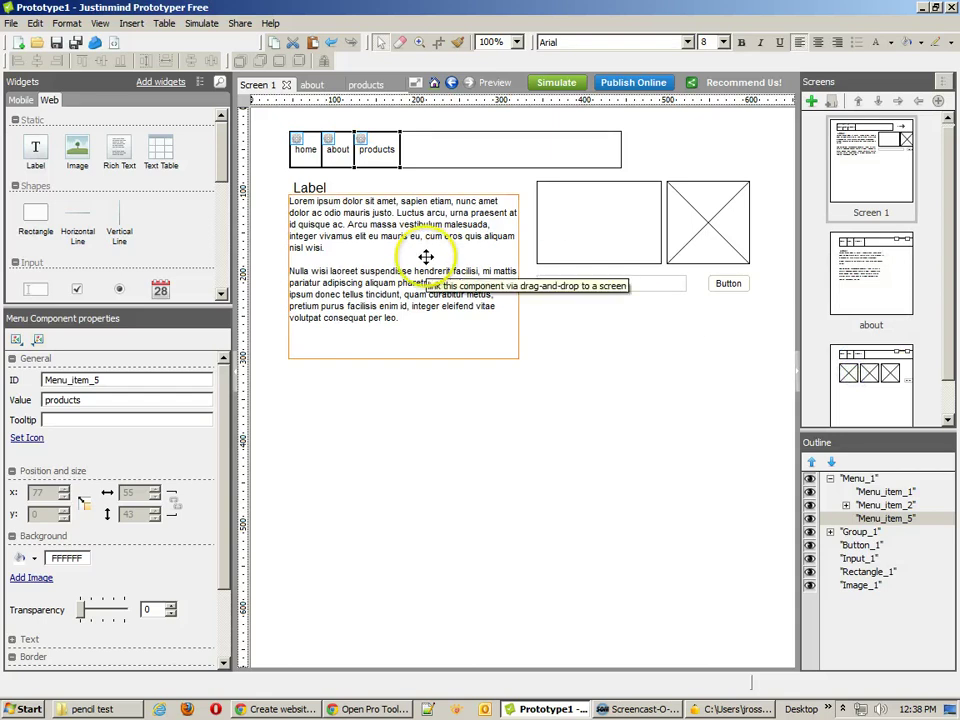
pyautogui.doubleClick(870, 275)
# Move between the about and products screens and undo the accidental products screen deletion.
pyautogui.click(400, 165)
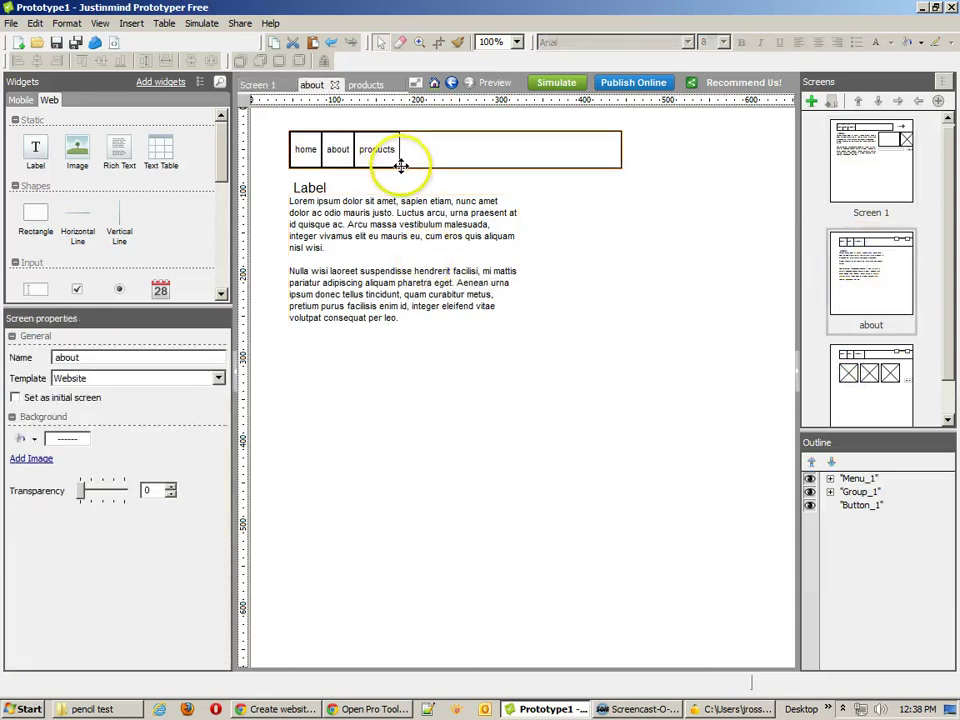
pyautogui.doubleClick(890, 372)
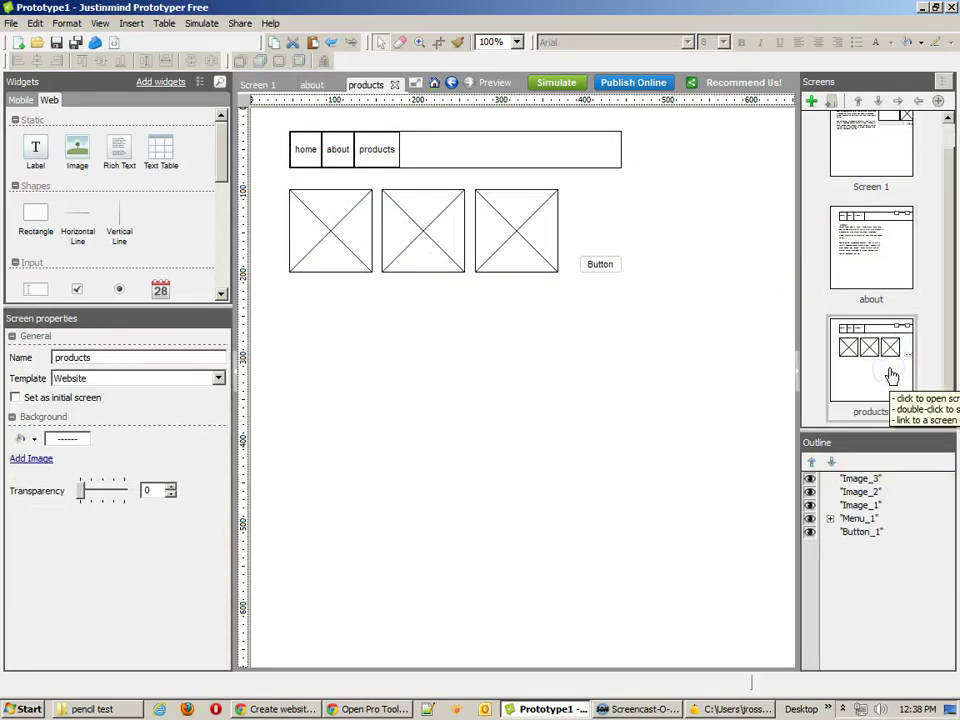
pyautogui.doubleClick(866, 262)
pyautogui.click(463, 167)
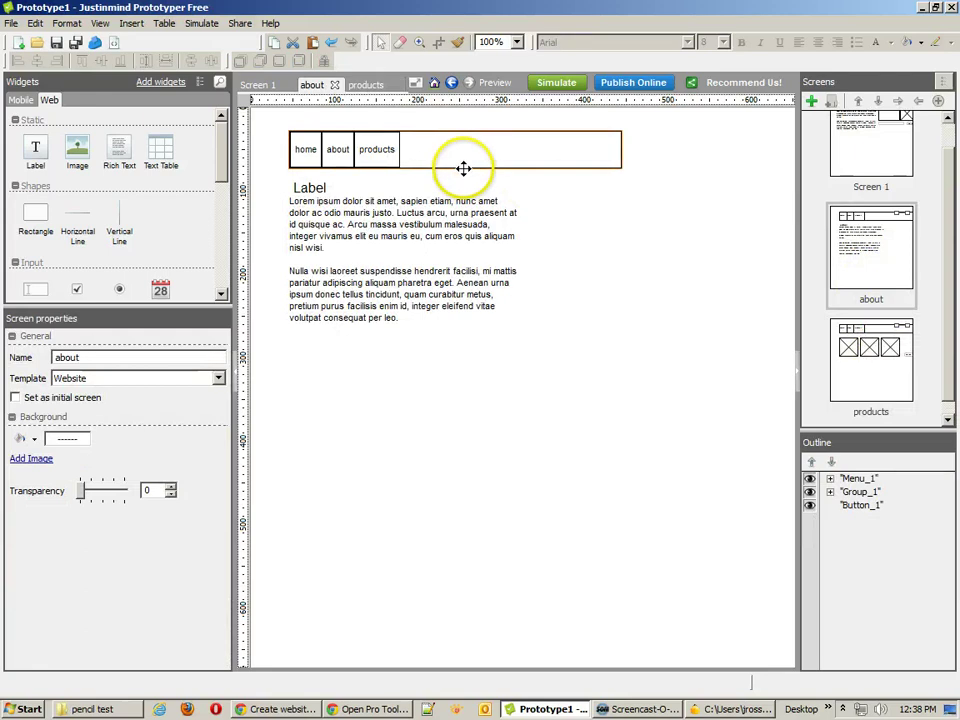
pyautogui.doubleClick(911, 403)
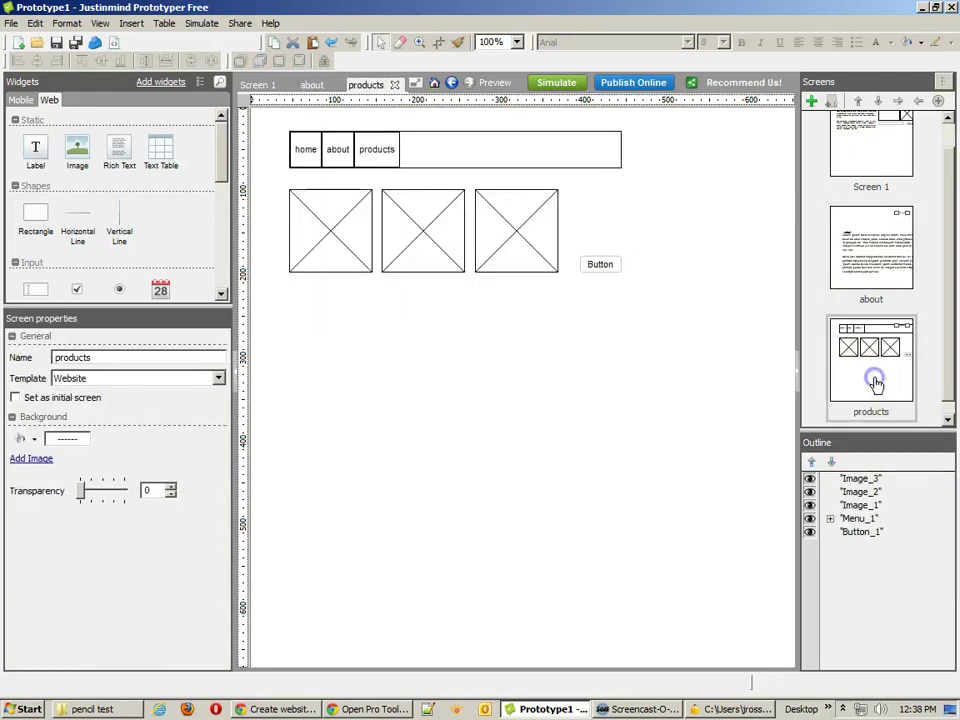
pyautogui.press('Delete')
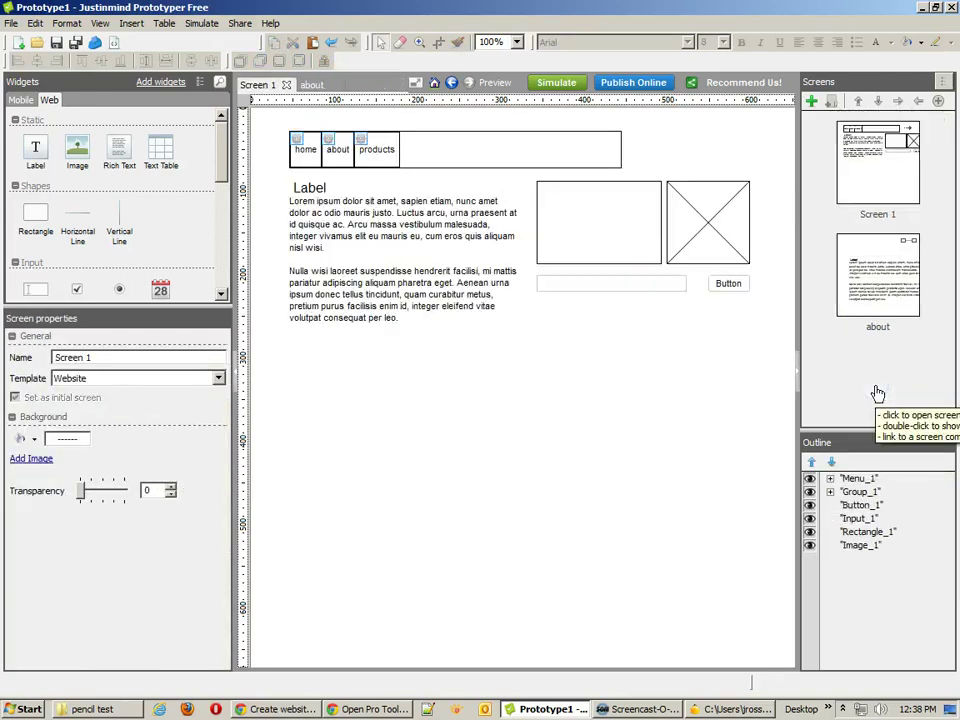
pyautogui.hotkey('ctrl', 'z')
# Delete the top menu bar from the products screen, then return to Screen 1.
pyautogui.doubleClick(877, 393)
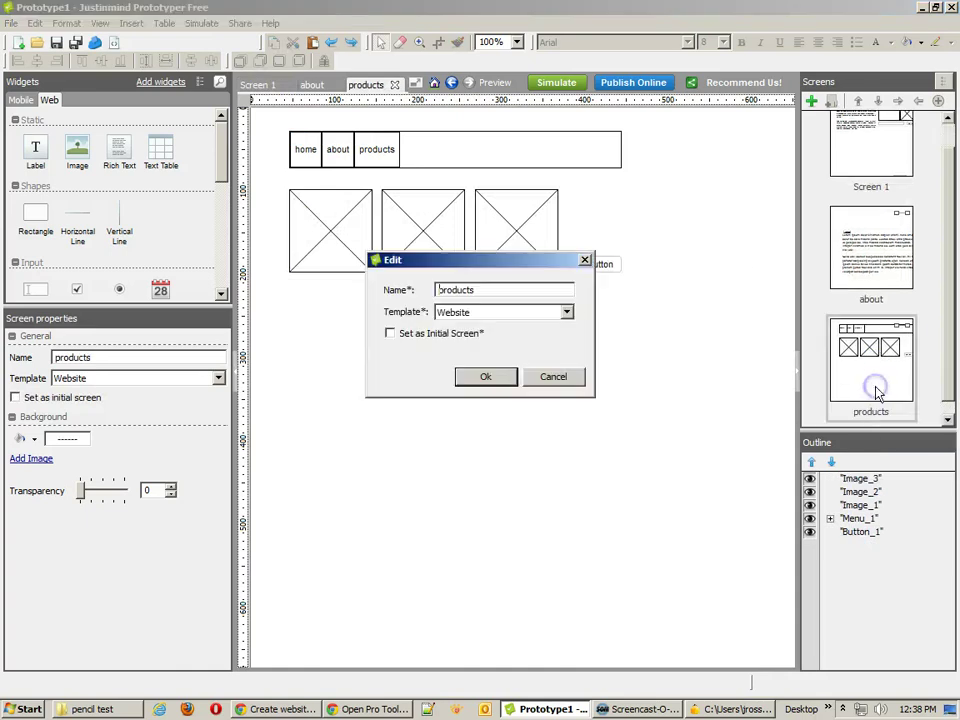
pyautogui.click(551, 378)
pyautogui.click(410, 168)
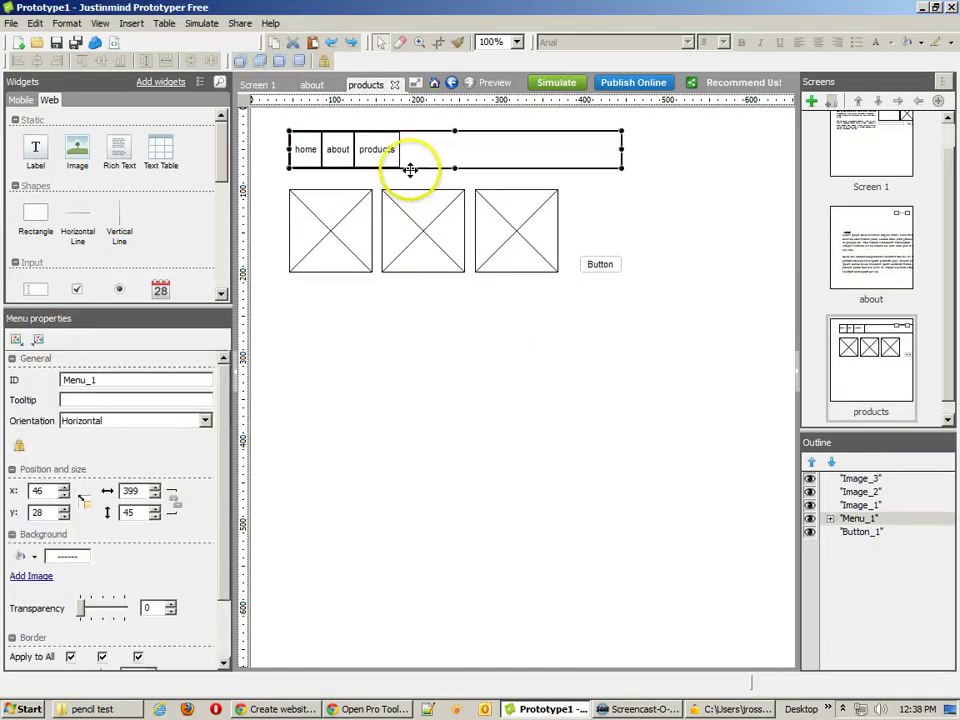
pyautogui.press('Delete')
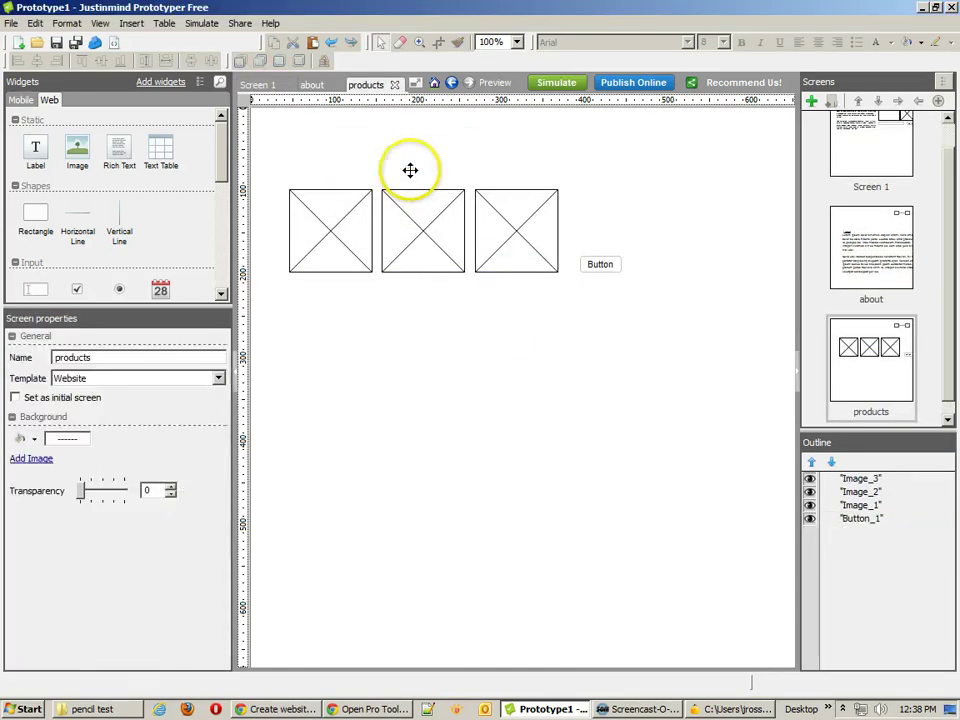
pyautogui.click(896, 160)
# Inspect the options for Screen 1's menu bar without changing anything.
pyautogui.click(396, 150)
pyautogui.rightClick(403, 172)
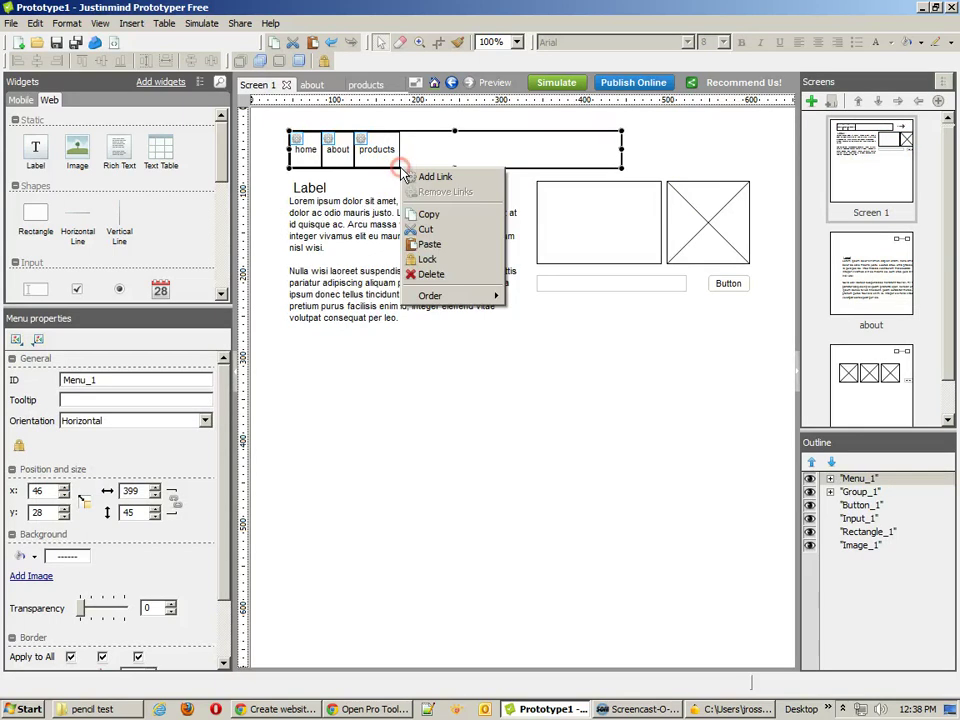
pyautogui.click(476, 143)
pyautogui.rightClick(477, 146)
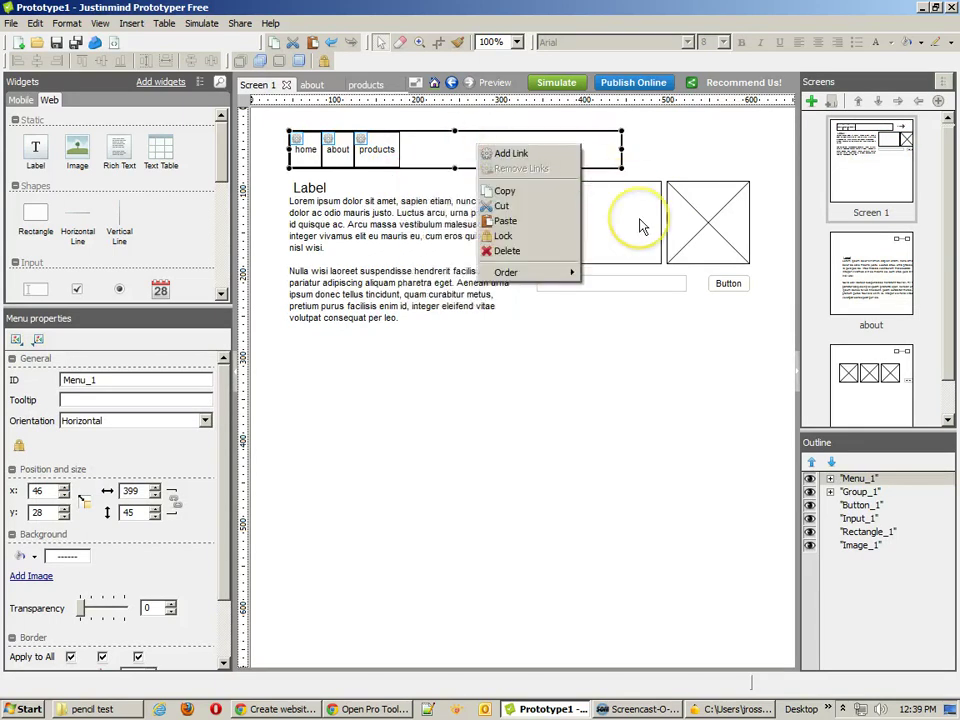
pyautogui.click(420, 149)
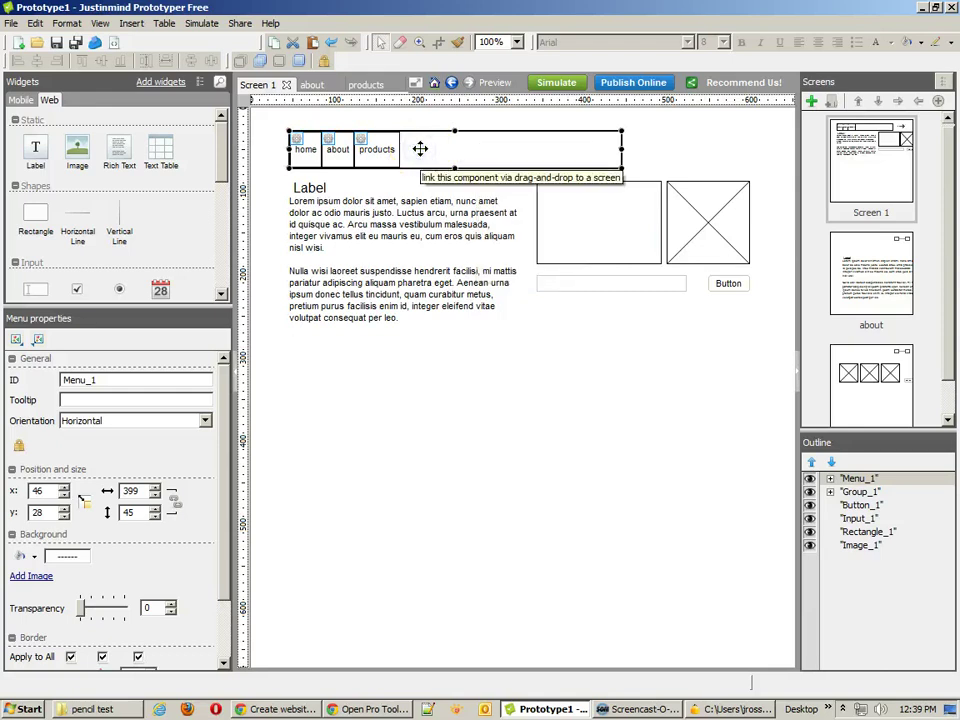
# Check the shared home/about/products menu on the about and products screens, then return to Screen 1.
pyautogui.click(824, 245)
pyautogui.click(465, 214)
pyautogui.click(896, 356)
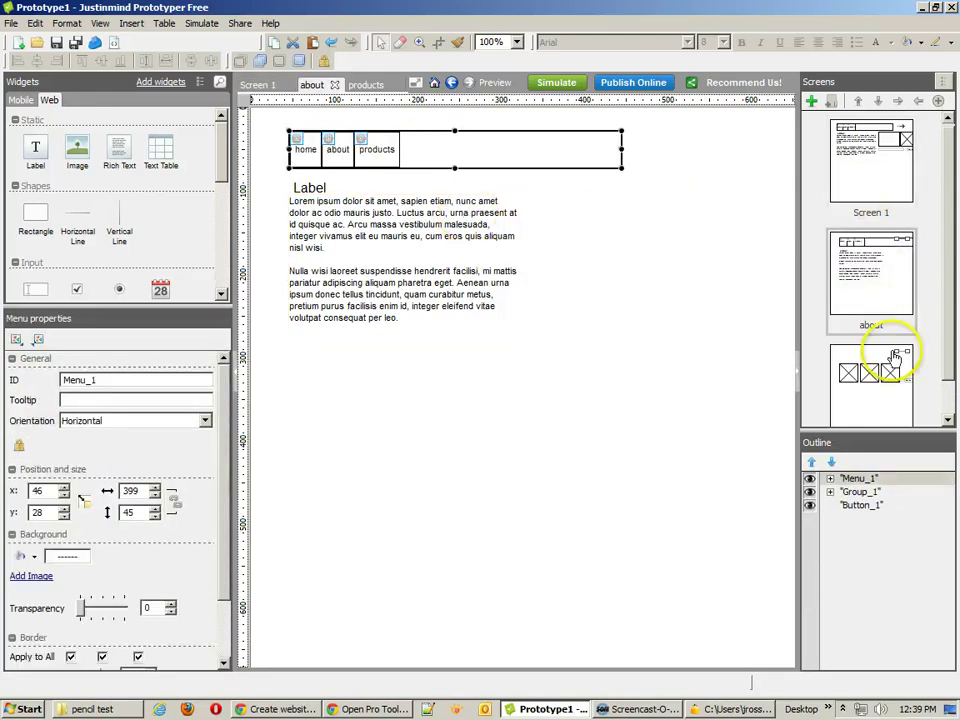
pyautogui.click(421, 222)
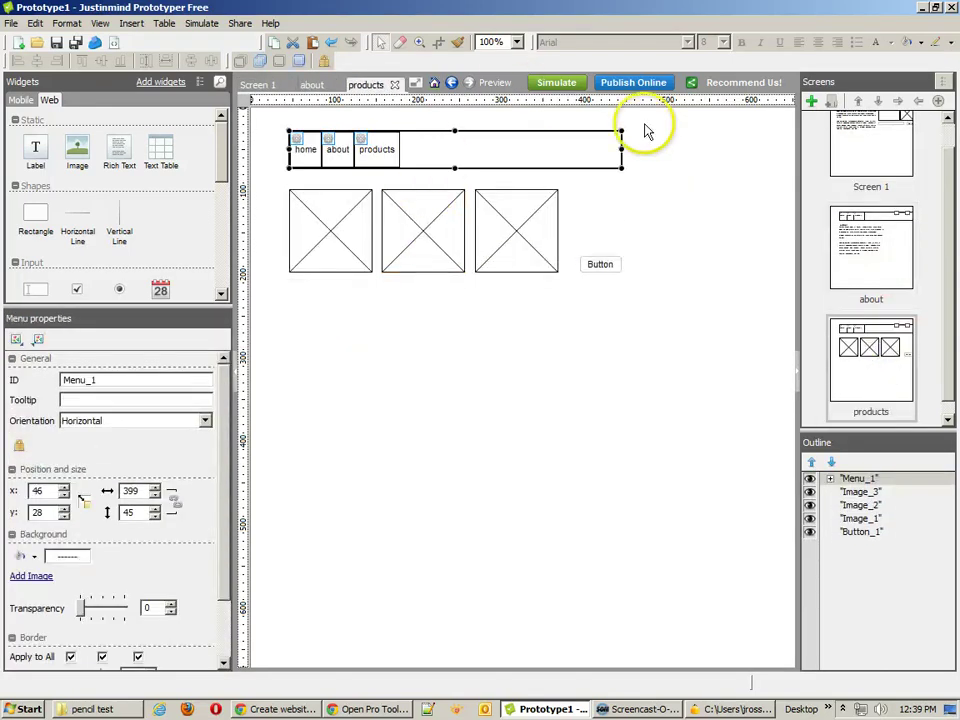
pyautogui.click(317, 86)
pyautogui.click(255, 85)
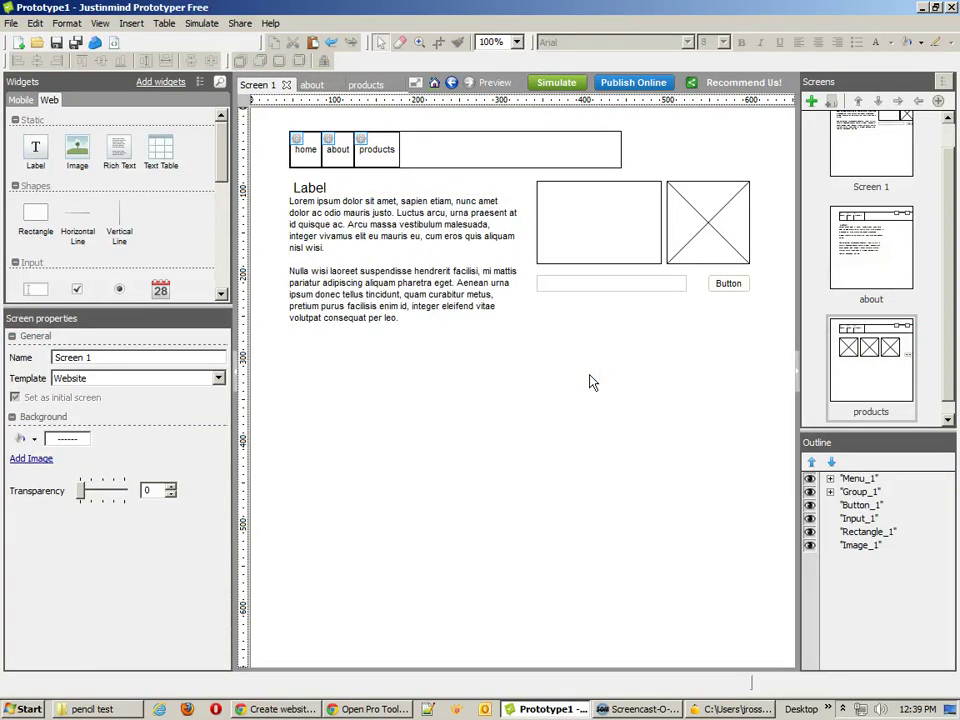
pyautogui.click(563, 378)
# Save the prototype over Prototype1.vp, confirming the overwrite, and export it to HTML.
pyautogui.click(12, 24)
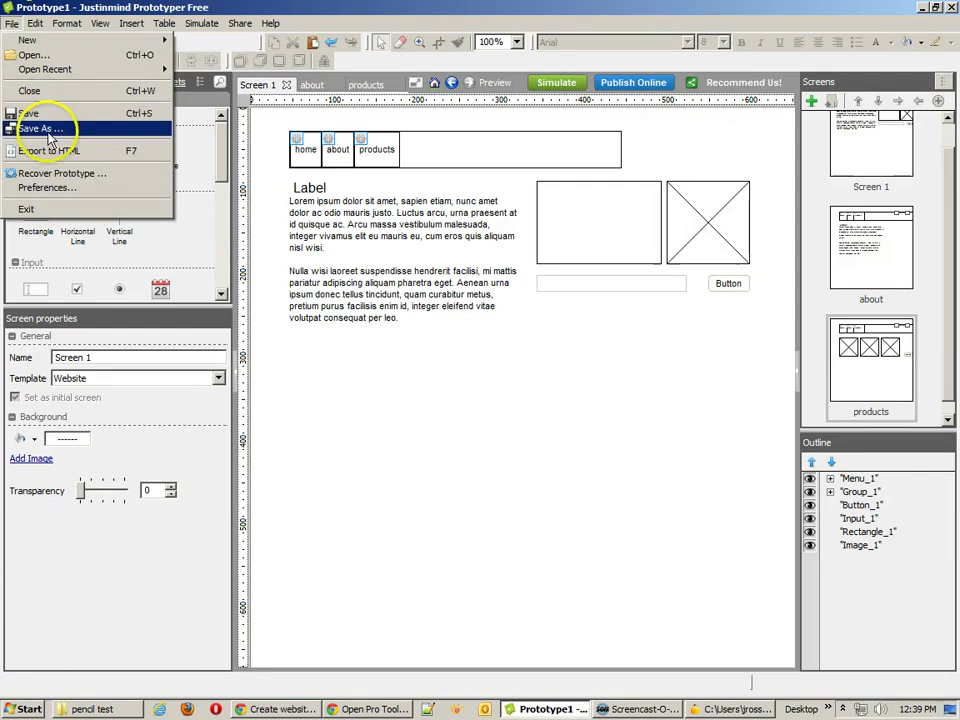
pyautogui.click(50, 127)
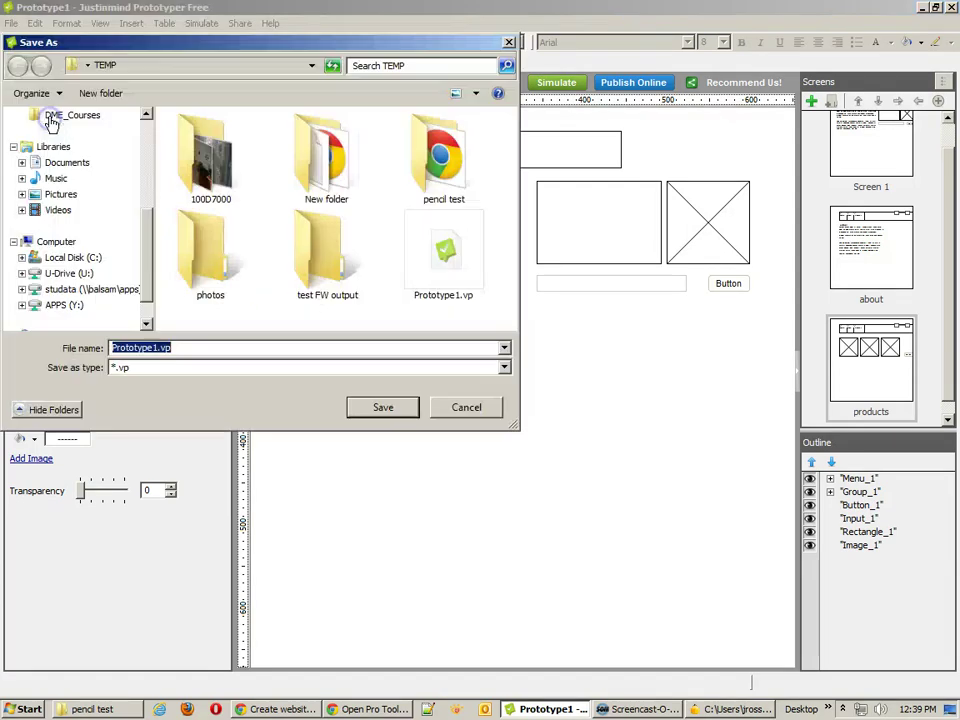
pyautogui.click(385, 414)
pyautogui.click(530, 362)
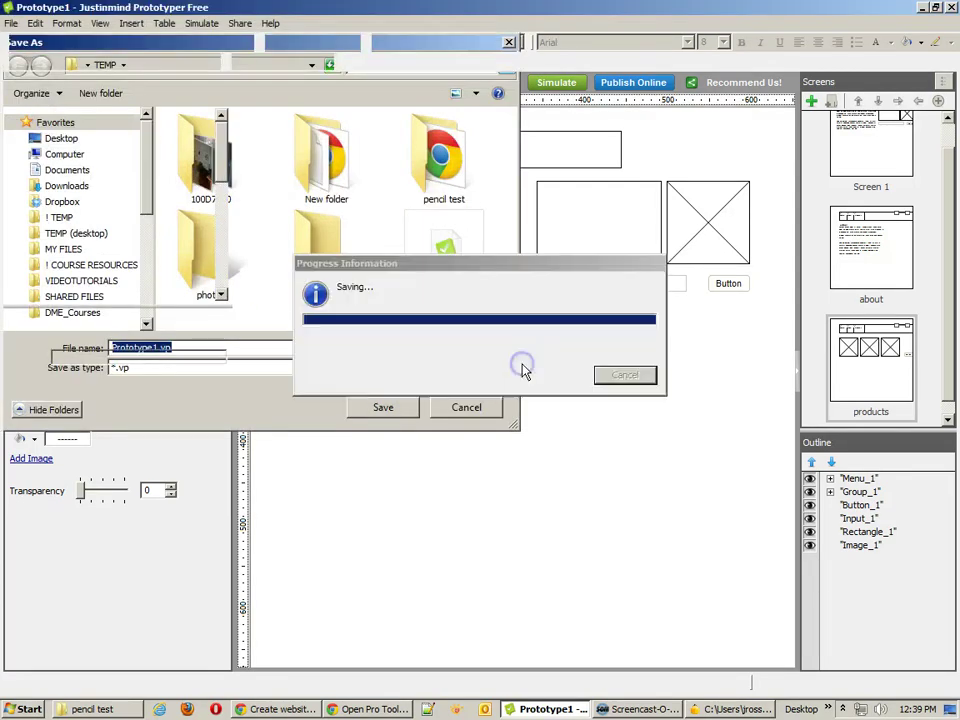
pyautogui.click(11, 23)
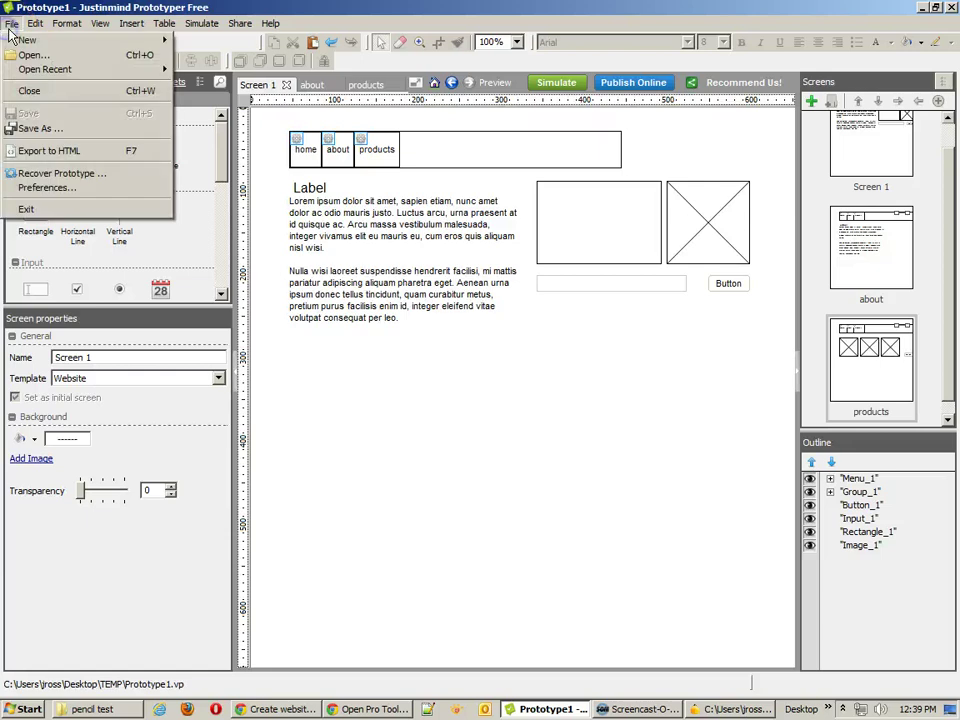
pyautogui.click(45, 150)
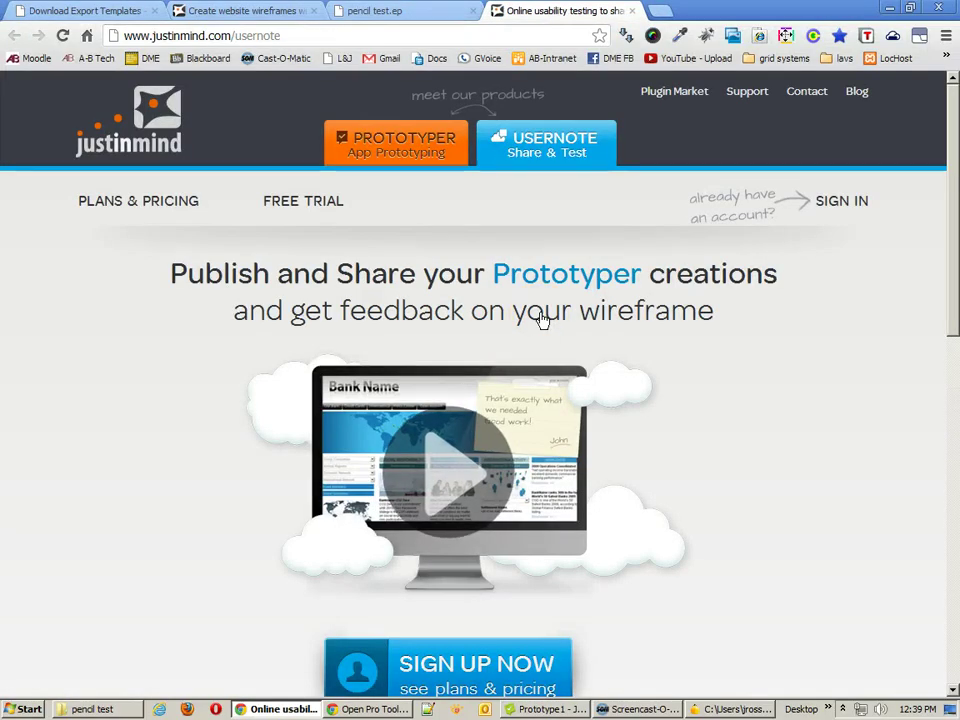
# Look over the UserNote page, then minimise Chrome to return to the editor.
pyautogui.scroll(-3, 632, 386)
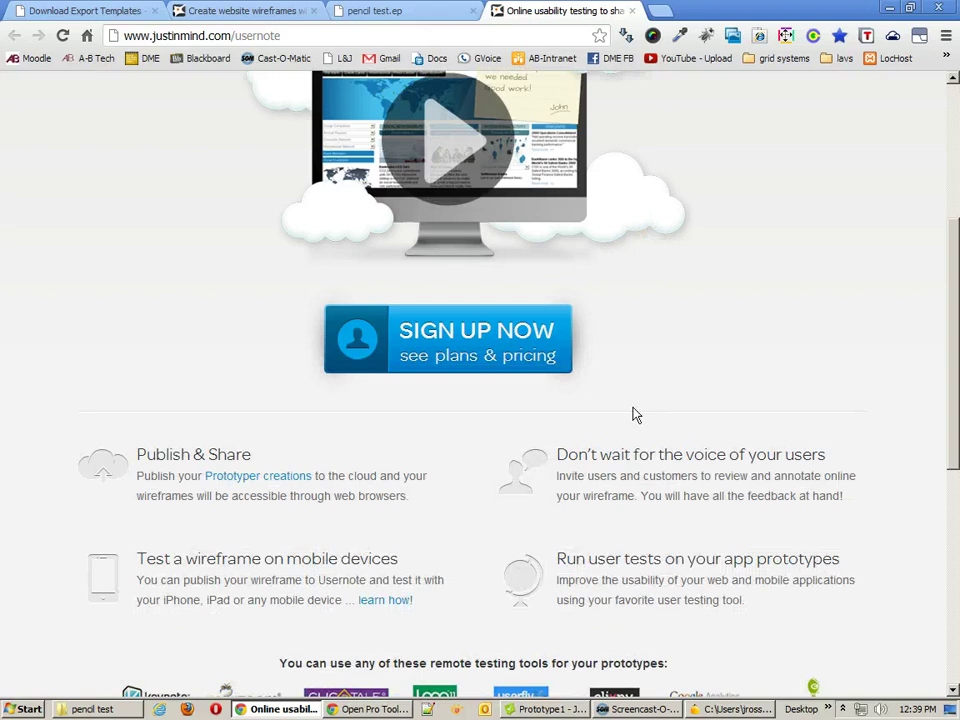
pyautogui.scroll(3, 632, 413)
pyautogui.click(596, 414)
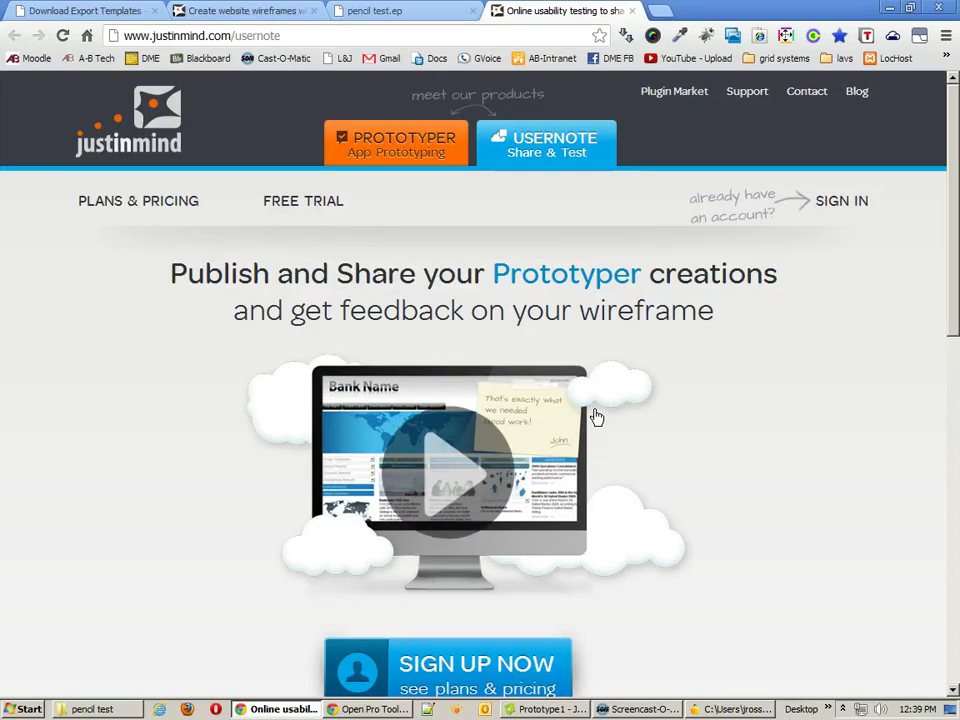
pyautogui.click(889, 8)
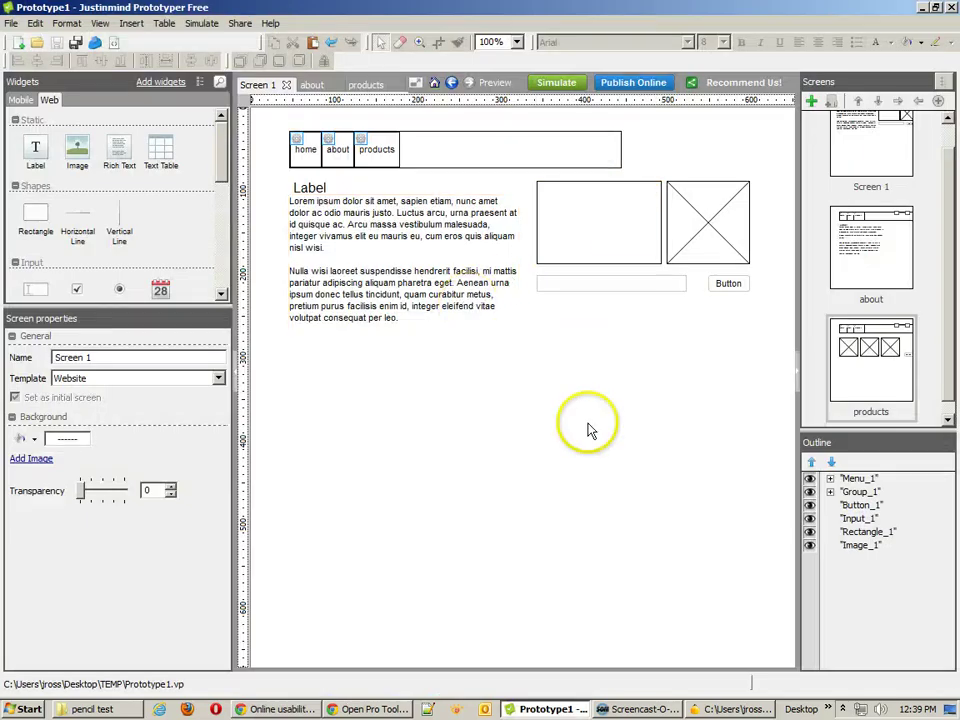
# Simulate the prototype and test the about, products and home menu links in the browser.
pyautogui.click(202, 23)
pyautogui.click(558, 86)
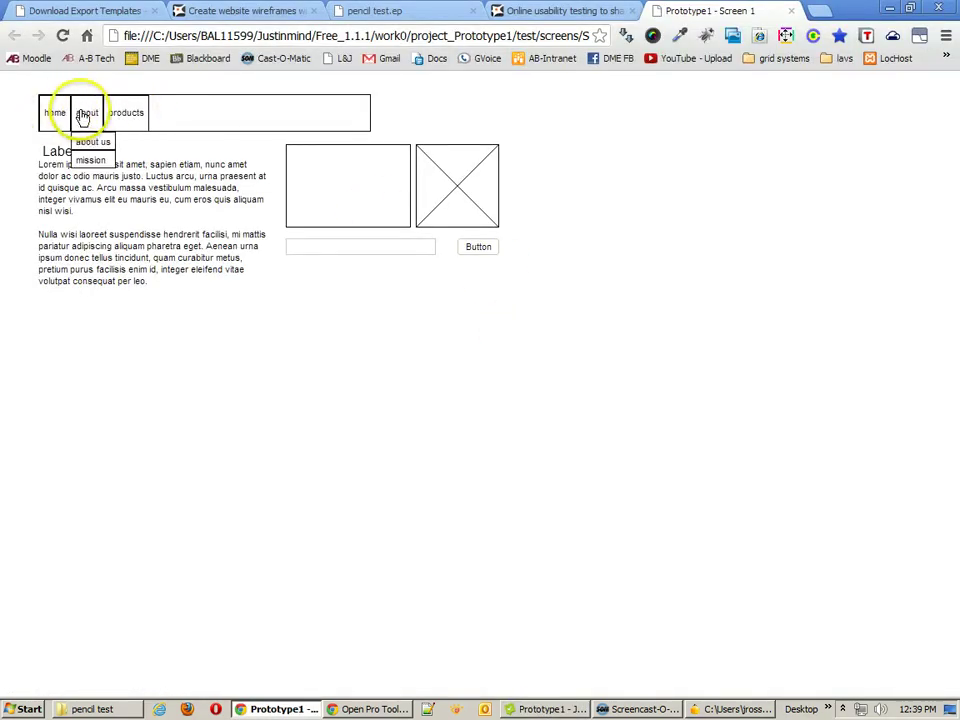
pyautogui.click(82, 115)
pyautogui.click(130, 116)
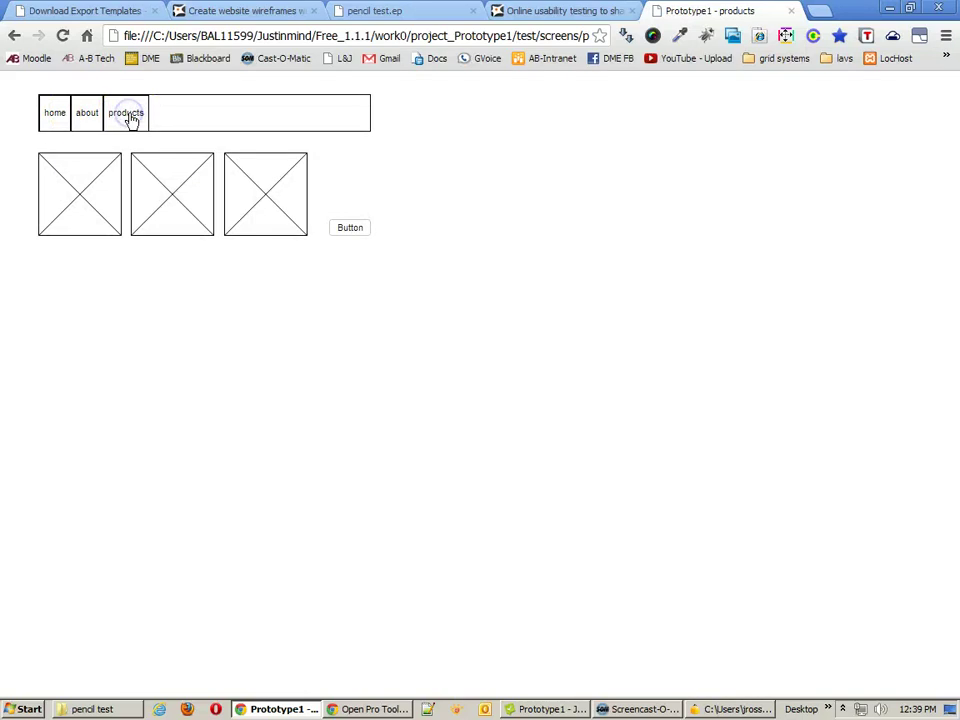
pyautogui.click(55, 113)
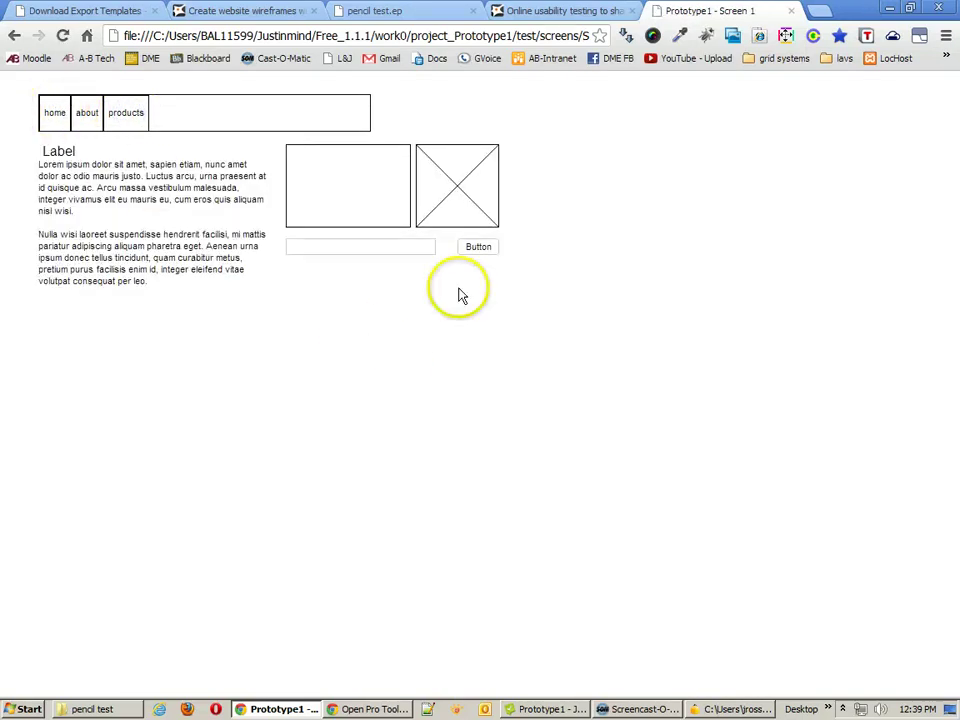
# Select the address tail after project_Prototype1 in Chrome's URL bar.
pyautogui.moveTo(137, 35); pyautogui.dragTo(590, 35)
pyautogui.click(506, 32)
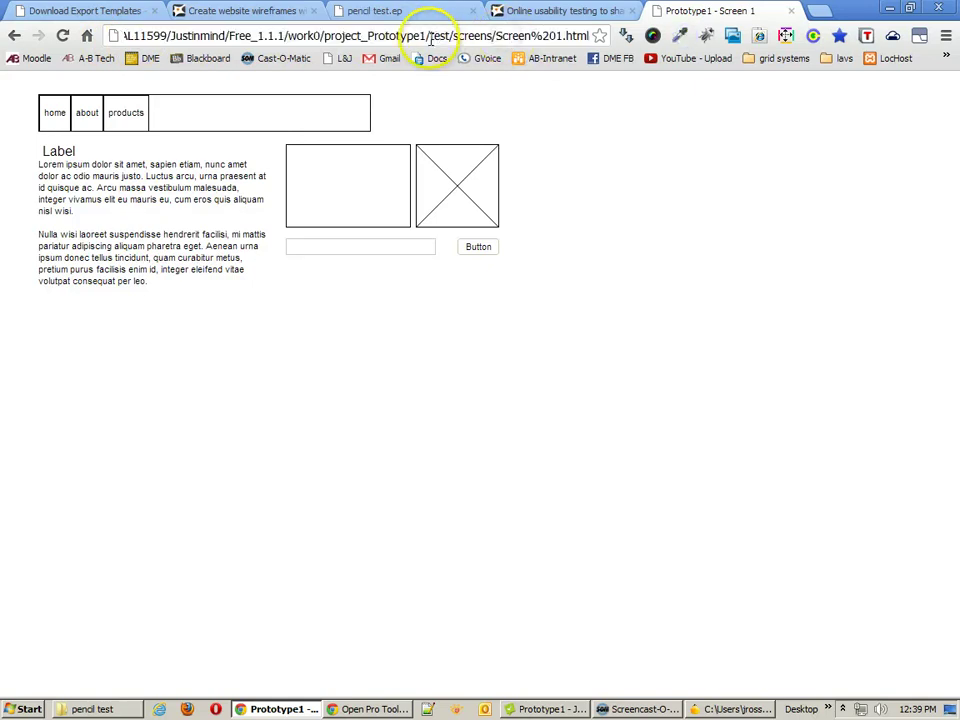
pyautogui.moveTo(429, 36); pyautogui.dragTo(655, 38)
# Load the project_Prototype1 folder listing and browse its parent and screens folders.
pyautogui.press('BackSpace')
pyautogui.press('Return')
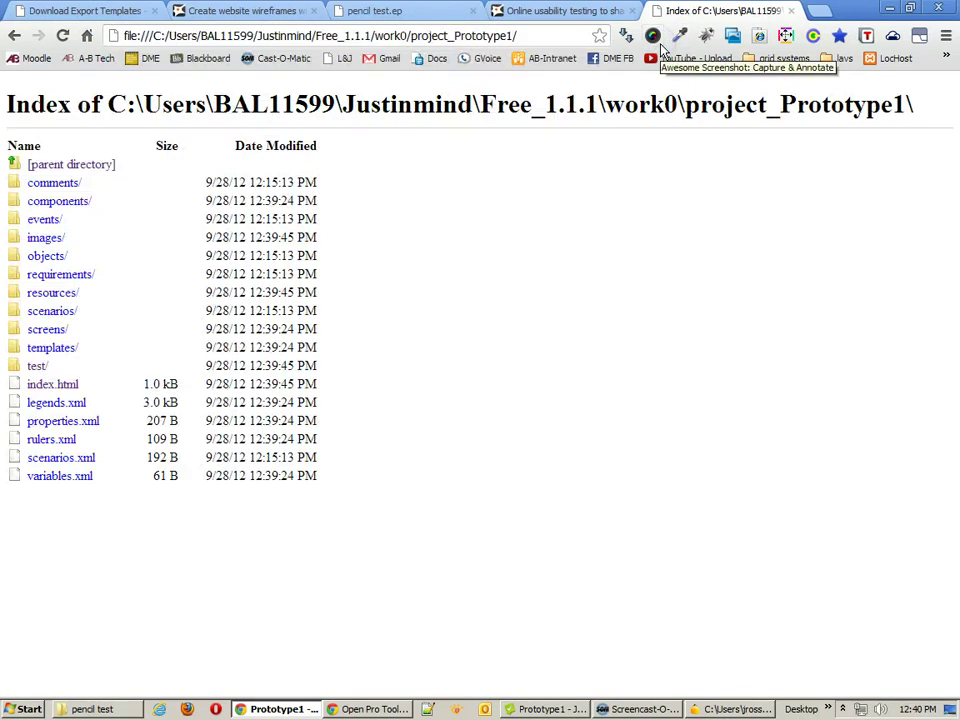
pyautogui.click(90, 166)
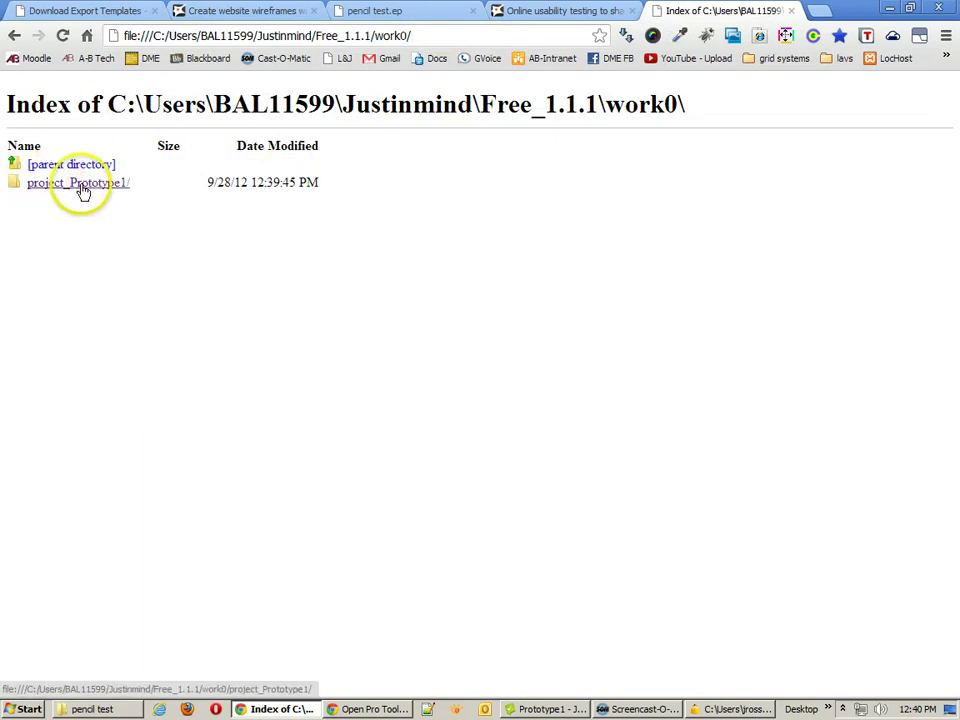
pyautogui.click(80, 184)
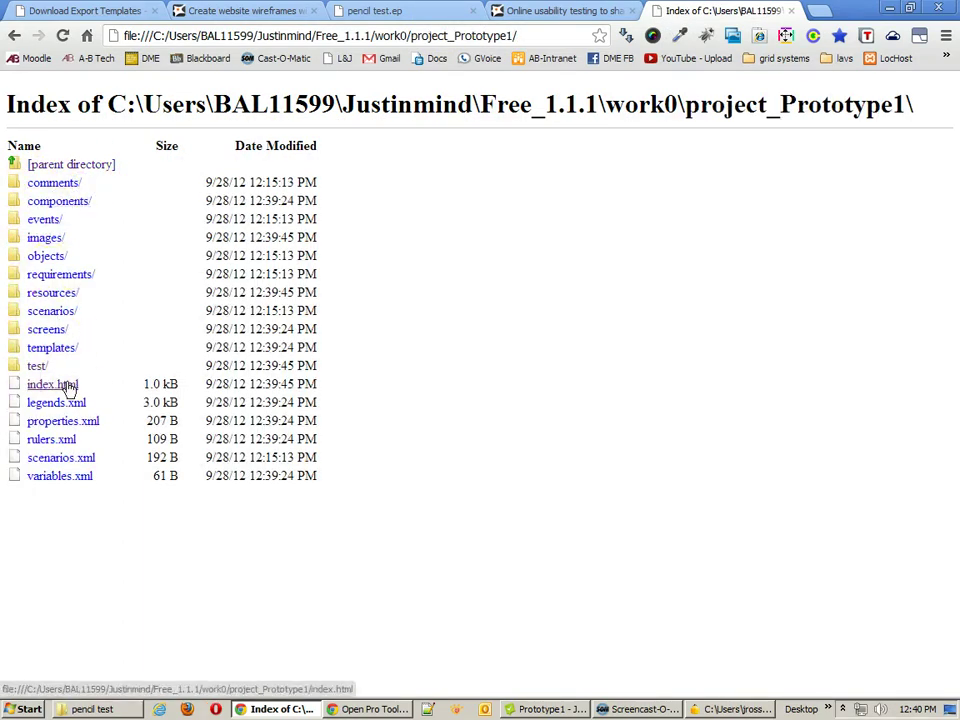
pyautogui.click(47, 330)
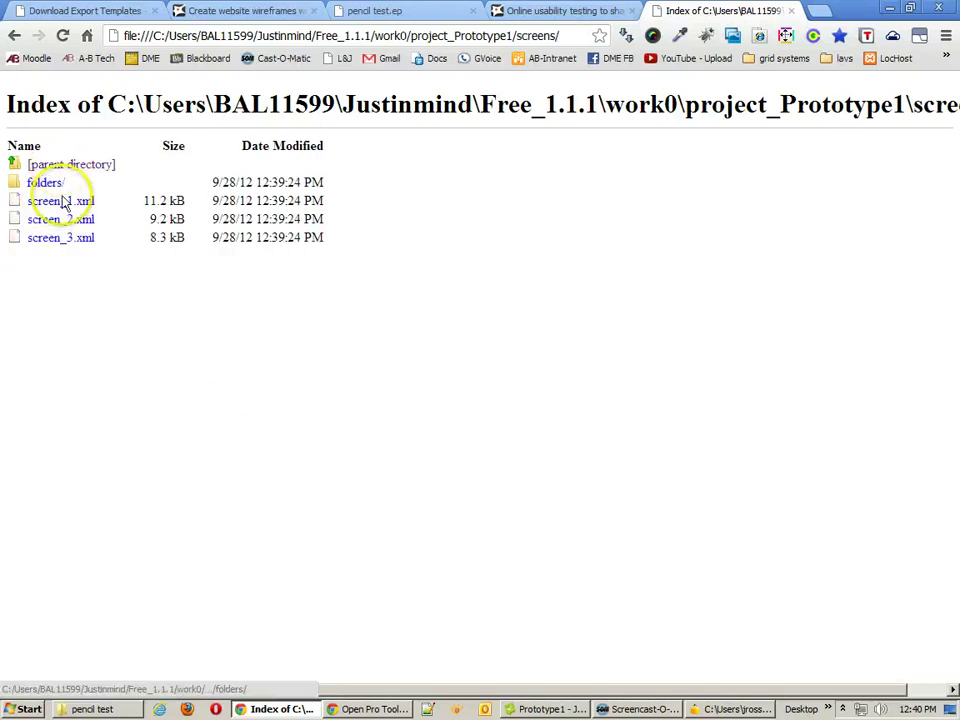
pyautogui.click(58, 164)
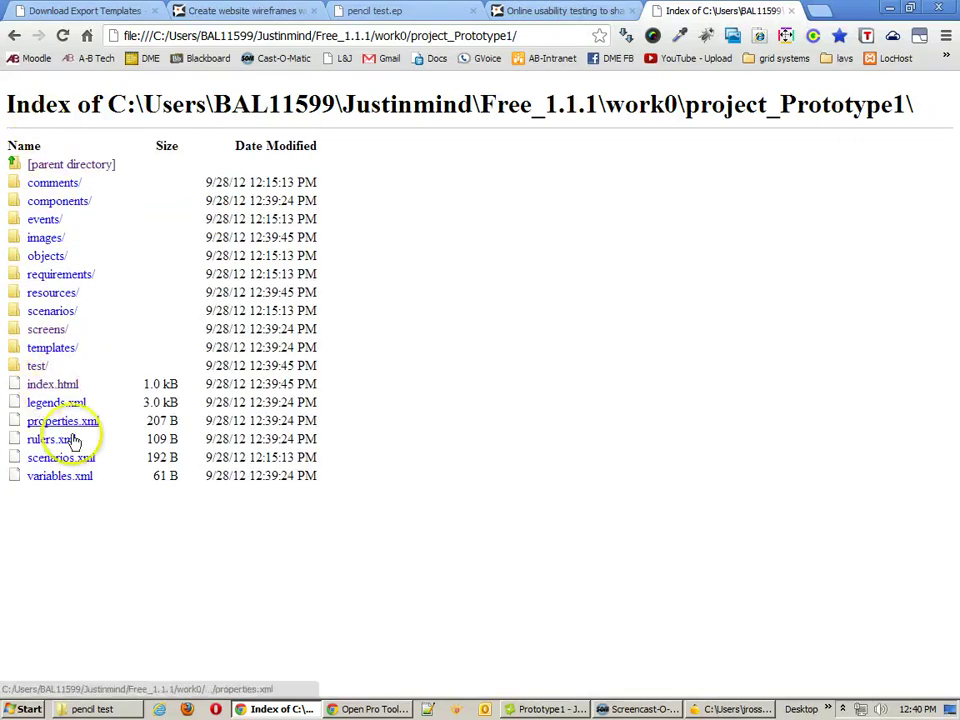
# Launch the prototype from index.html and retest the about, products and home links.
pyautogui.click(70, 386)
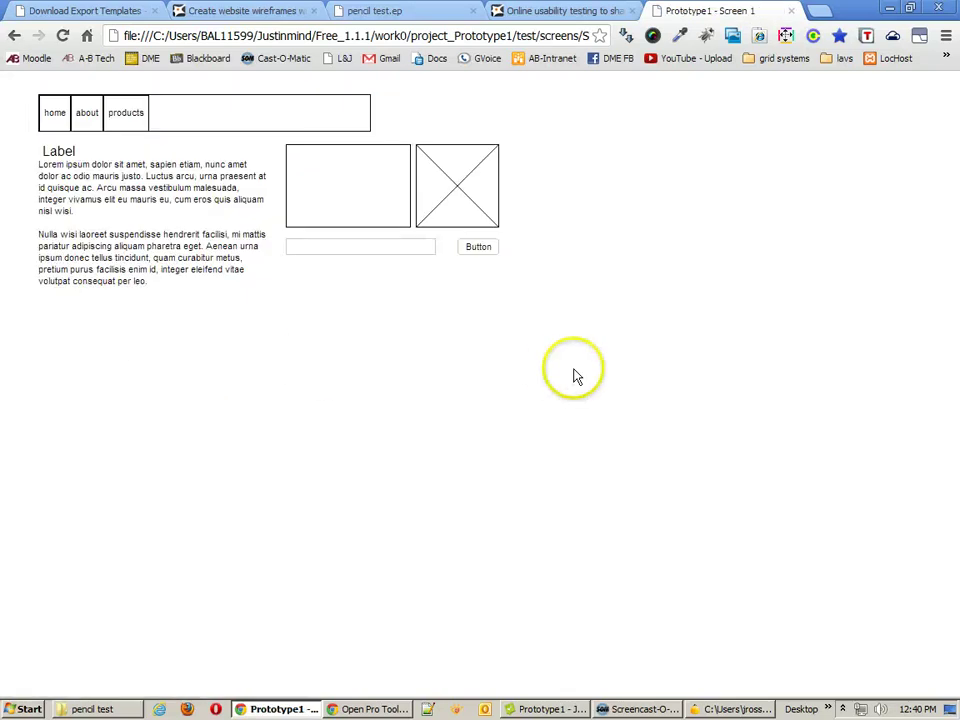
pyautogui.click(92, 115)
pyautogui.click(131, 114)
pyautogui.click(87, 117)
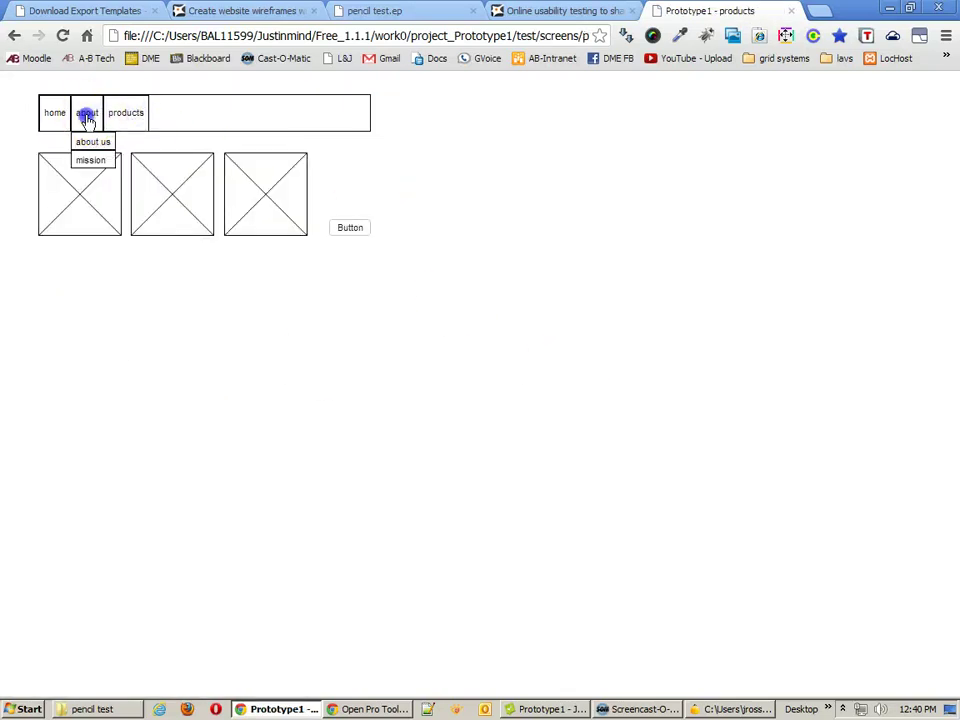
pyautogui.click(54, 114)
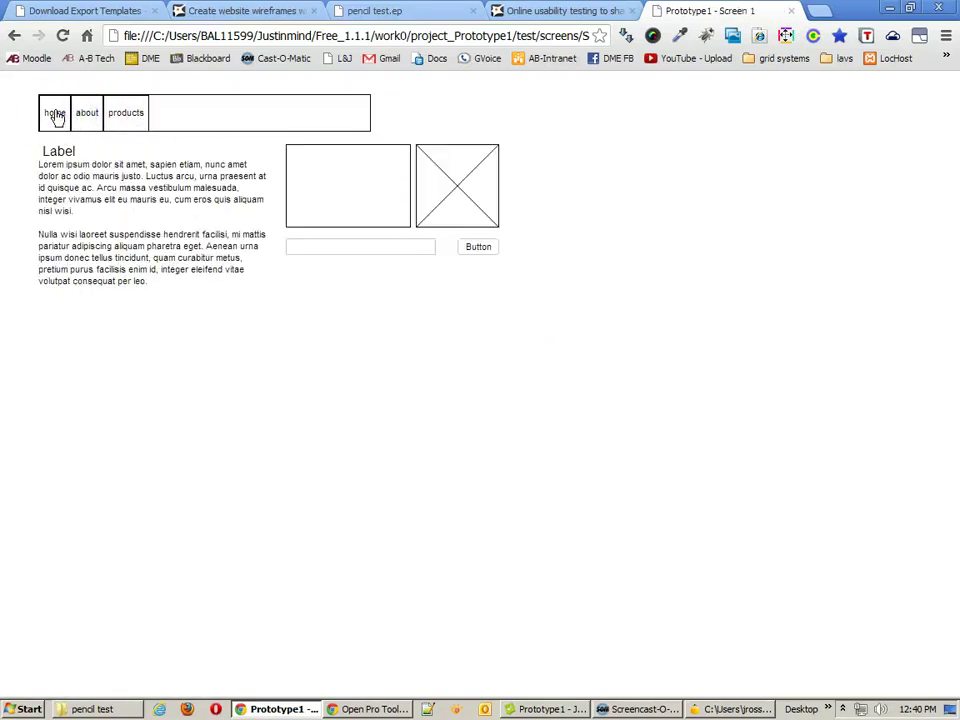
pyautogui.click(525, 708)
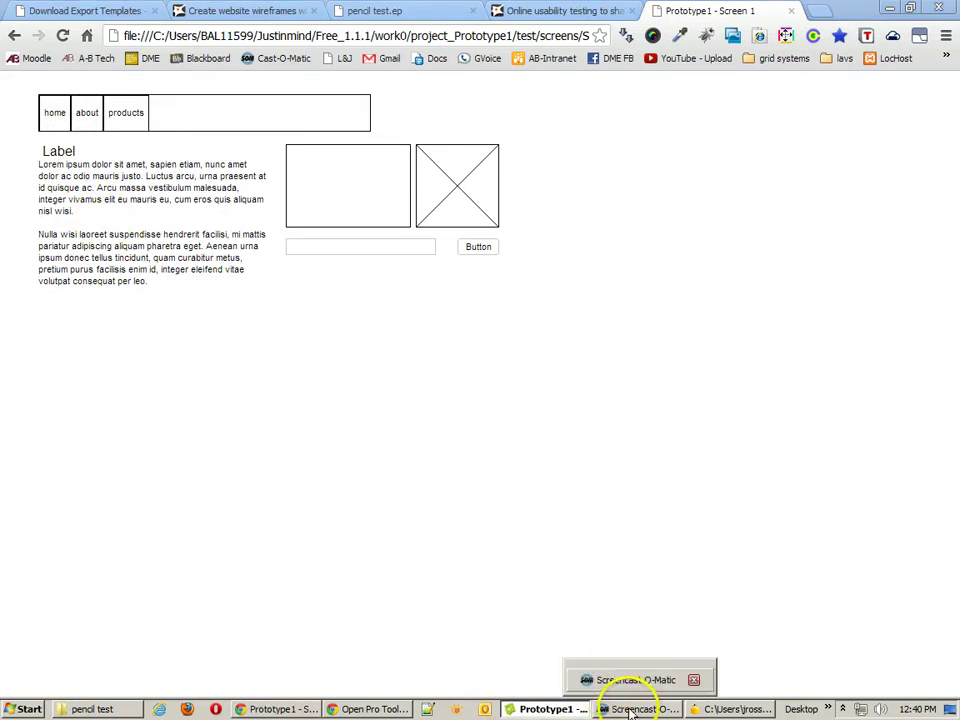
# Bring the Prototype1 Justinmind editor window back to the front from the taskbar.
pyautogui.moveTo(549, 706)
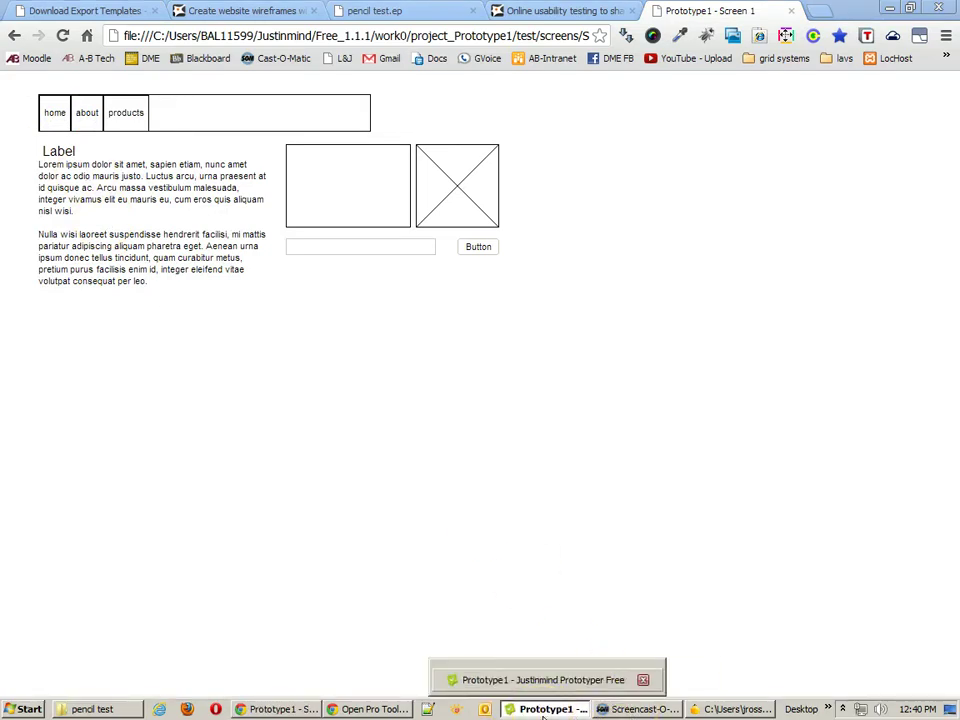
pyautogui.click(545, 710)
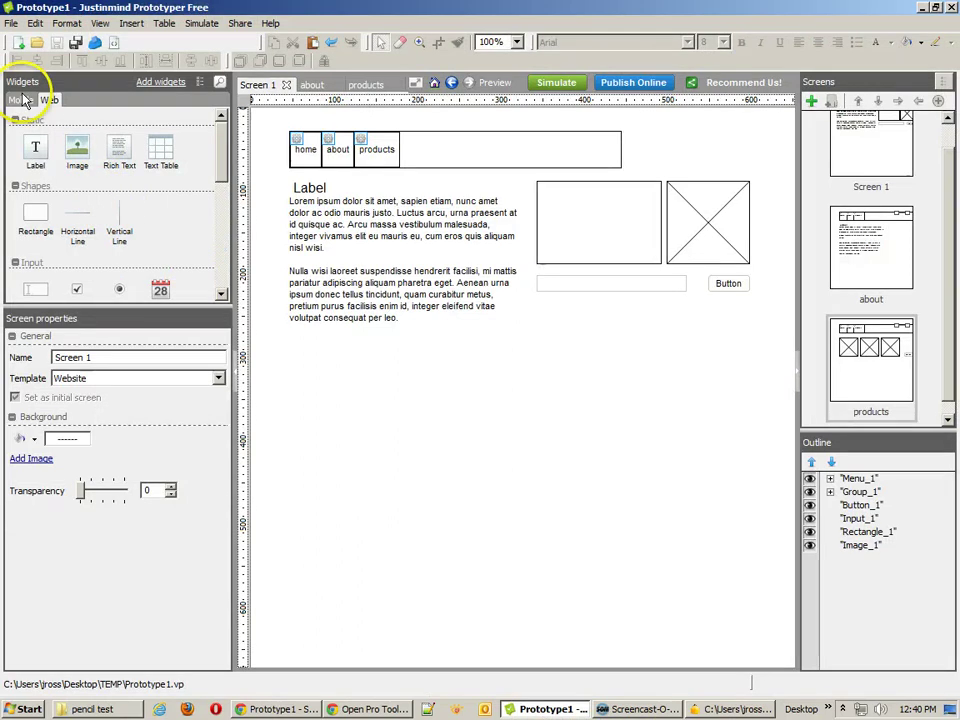